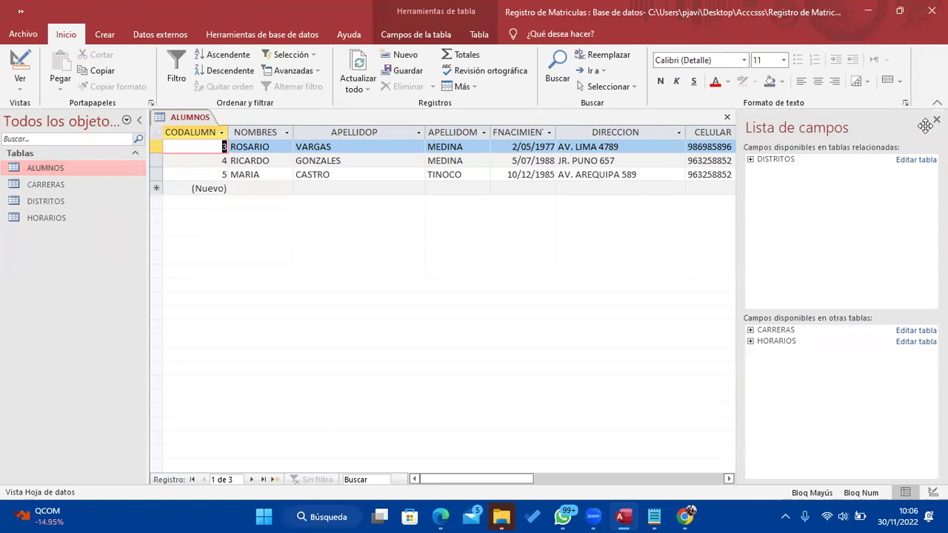
Close the Lista de campos pane and the ALUMNOS table, then bring up the Notepad notes
click(935, 120)
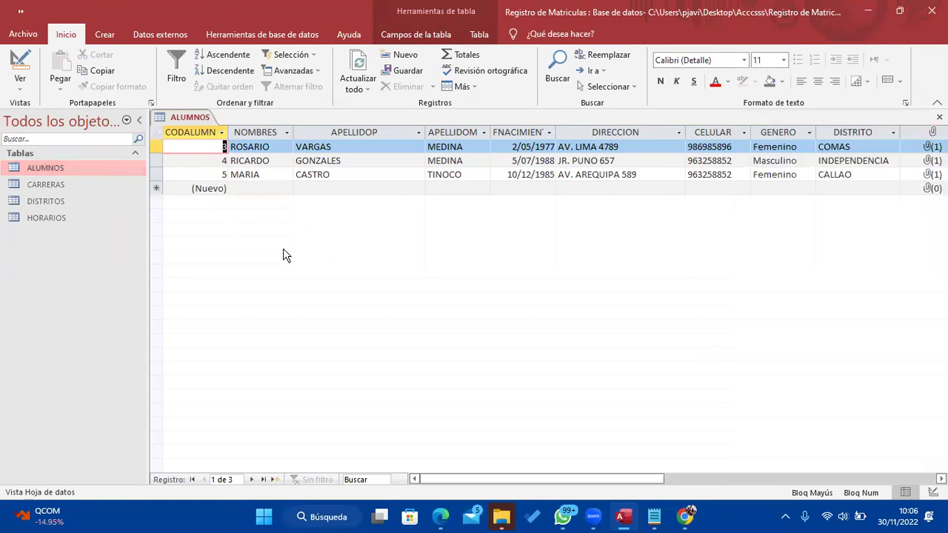
right_click(182, 120)
click(221, 148)
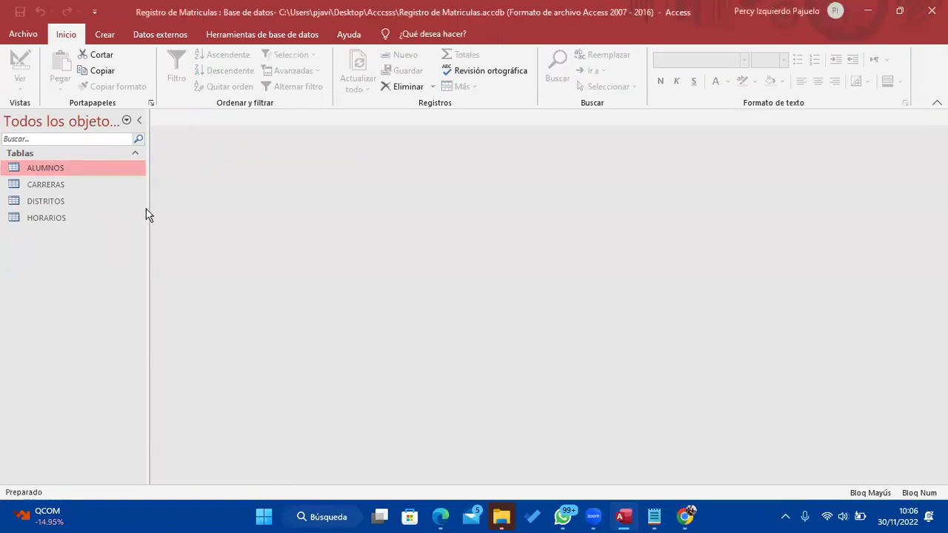
click(654, 516)
Delete the EDAD Calculado line from the Administrativos field list in the notes
scroll(673, 199, up, 1)
scroll(675, 205, down, 1)
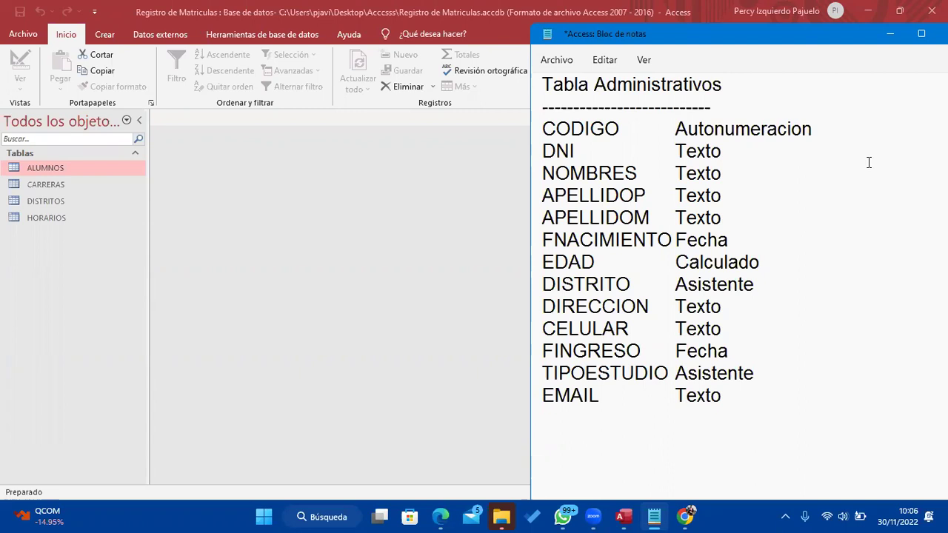
drag(761, 262, 541, 266)
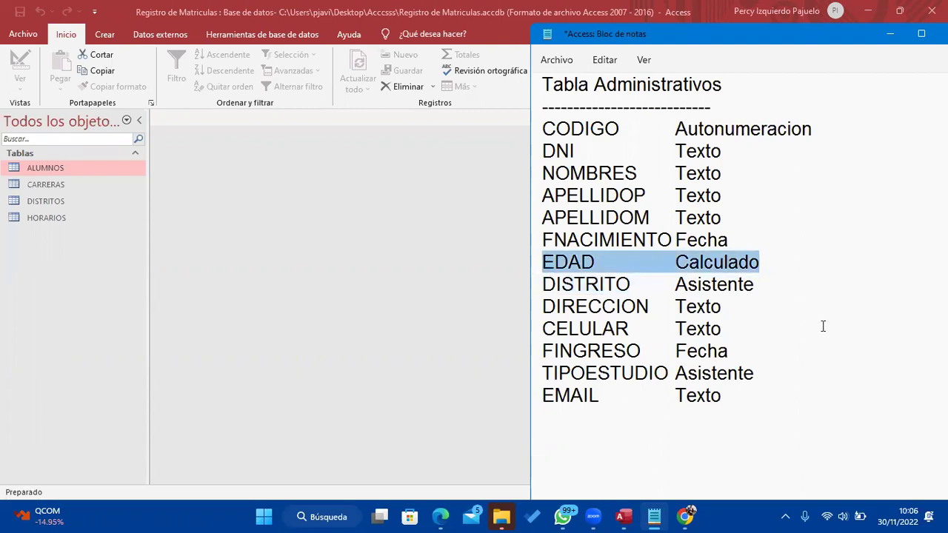
key(BackSpace)
key(BackSpace)
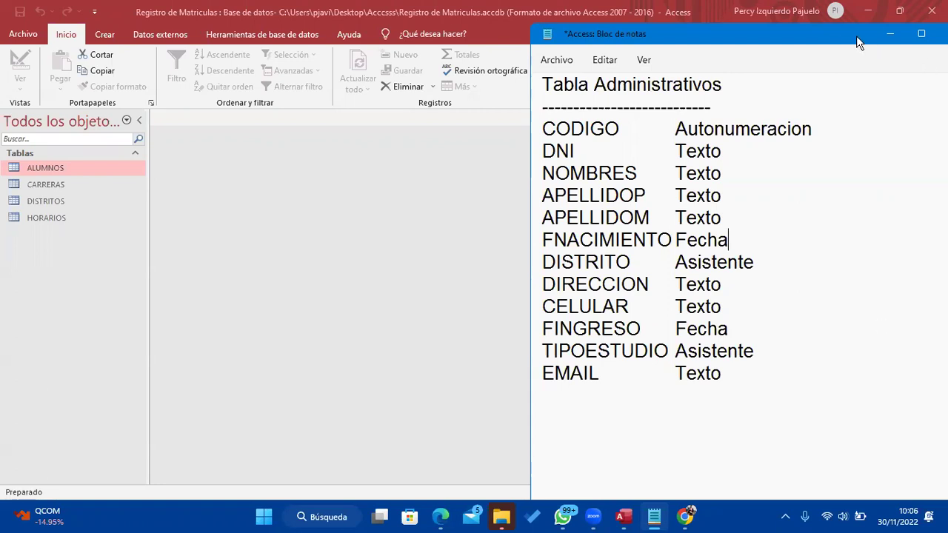
Reposition the notes window, keep it open, and minimize Notepad to return to Access
drag(827, 32, 692, 77)
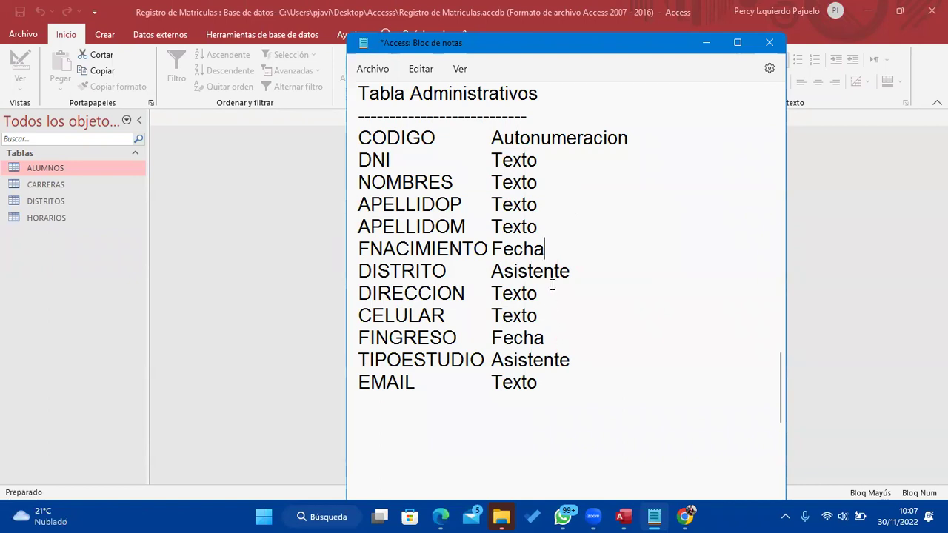
drag(545, 249, 328, 252)
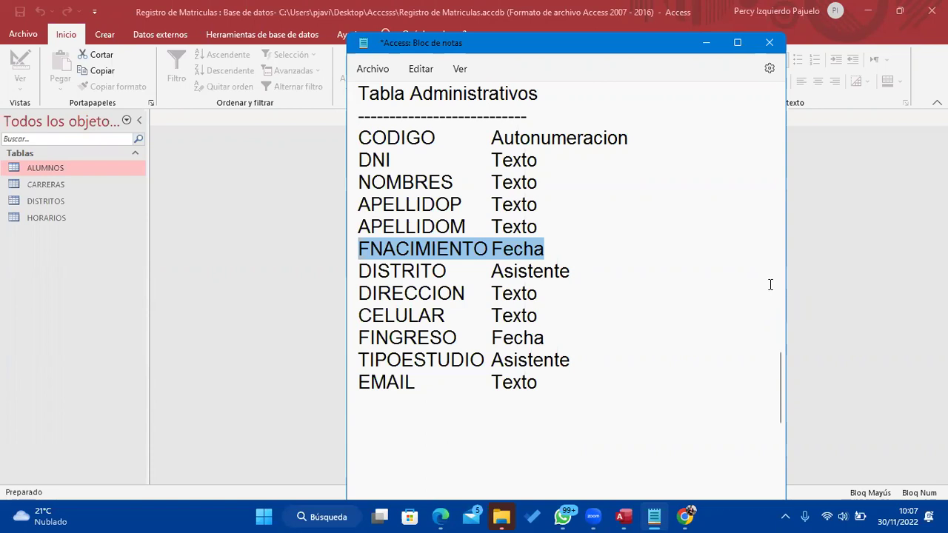
click(769, 43)
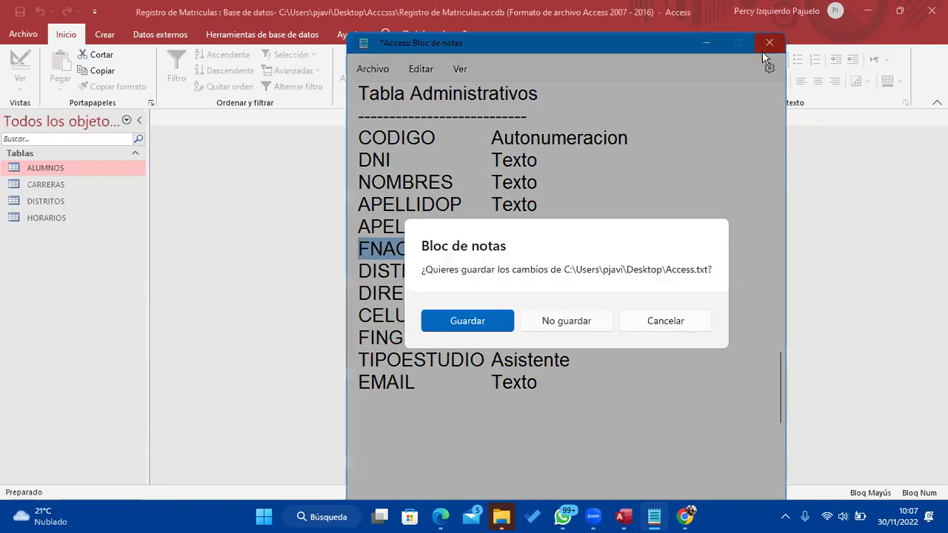
click(681, 326)
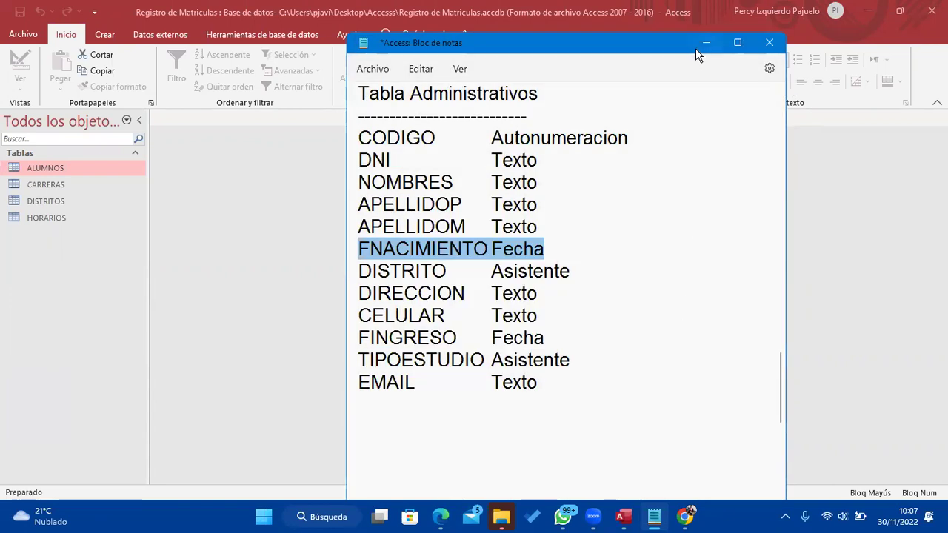
click(699, 46)
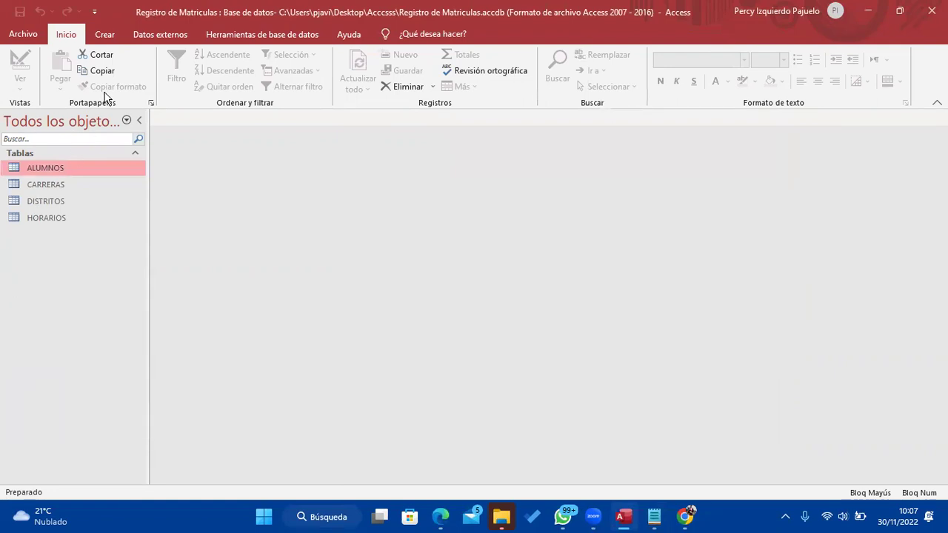
Create a new blank table with Diseño de tabla on the Crear tab
click(120, 37)
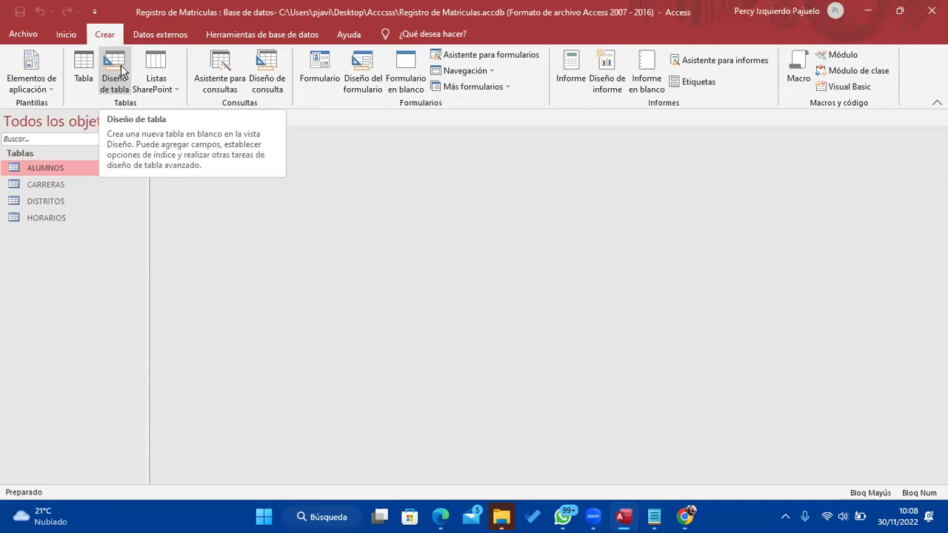
click(122, 74)
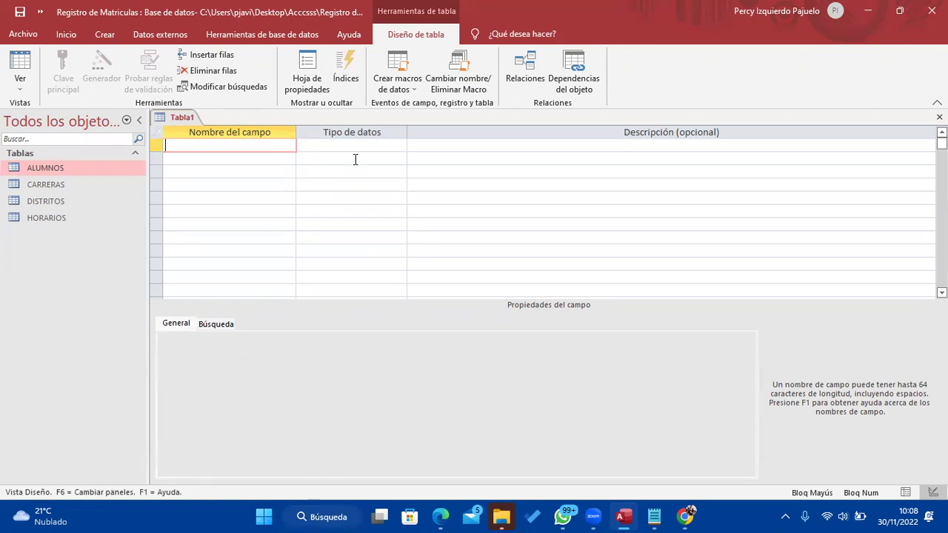
Name the first field CODADMINISTRATIVO with data type Autonumeración
click(655, 518)
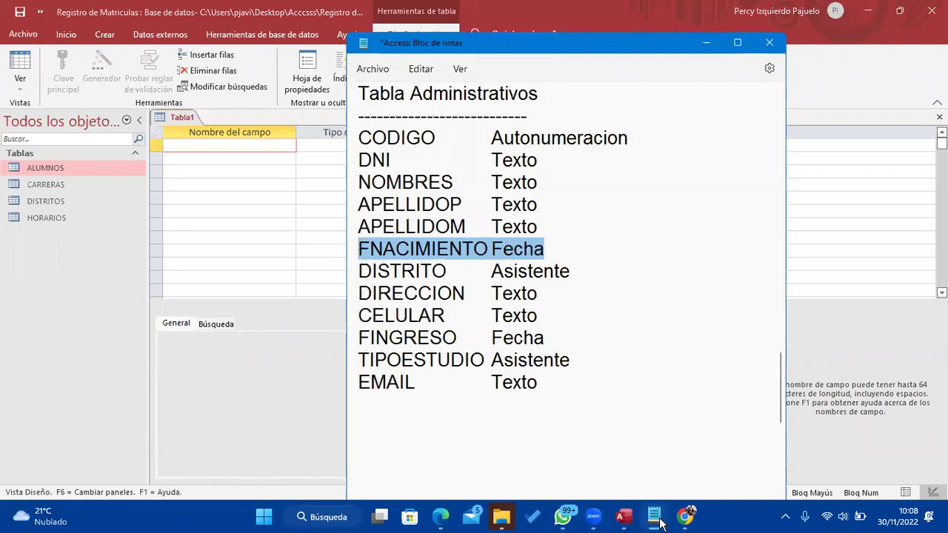
click(655, 518)
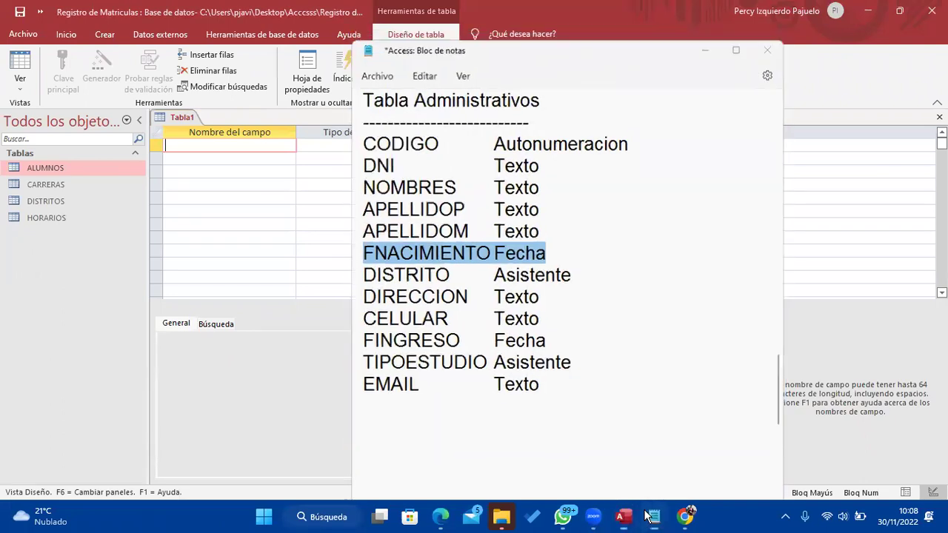
text(CODA)
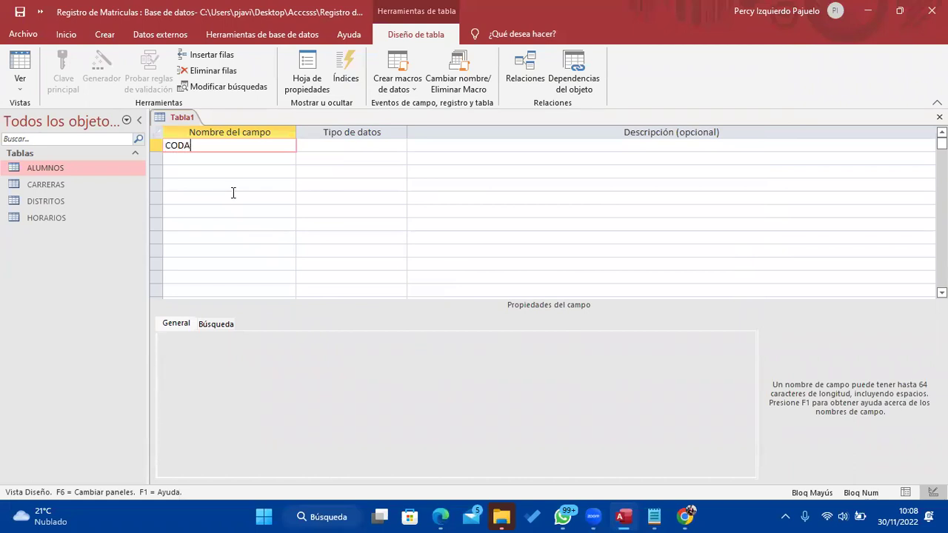
text(DMINISTRATIVO)
click(339, 148)
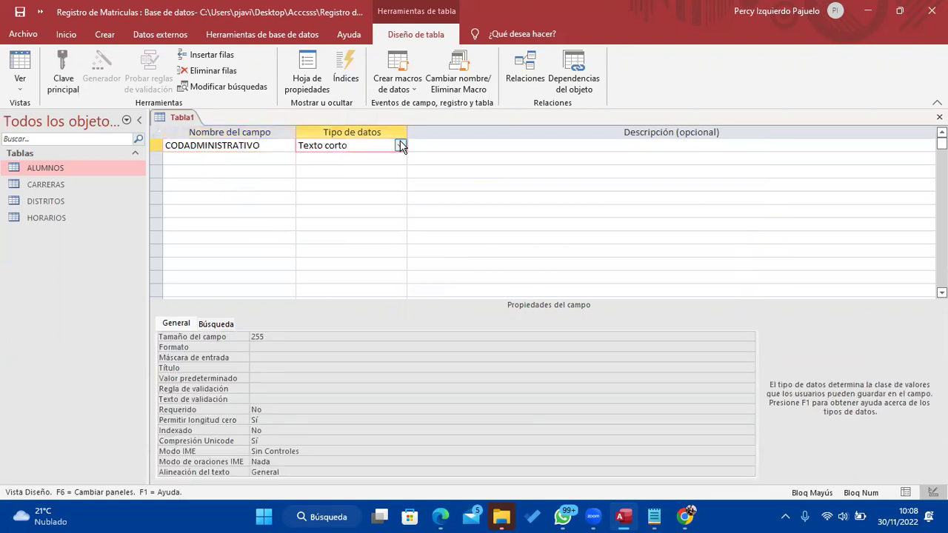
click(400, 145)
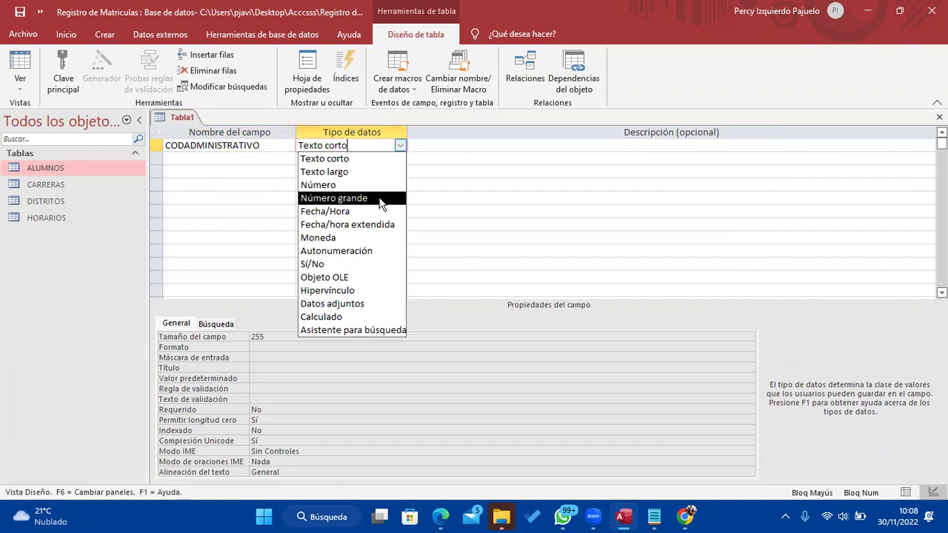
click(354, 252)
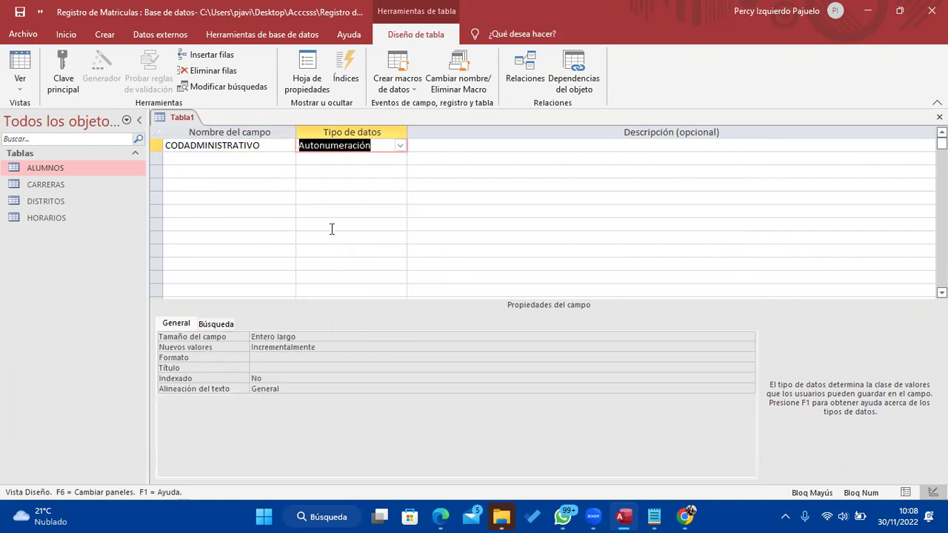
Make CODADMINISTRATIVO the table's primary key (Clave principal)
click(191, 143)
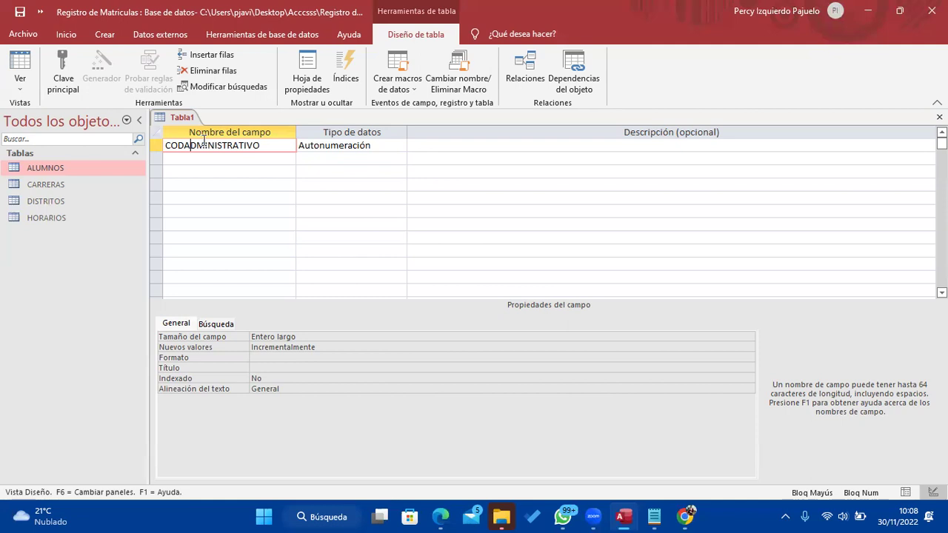
click(393, 146)
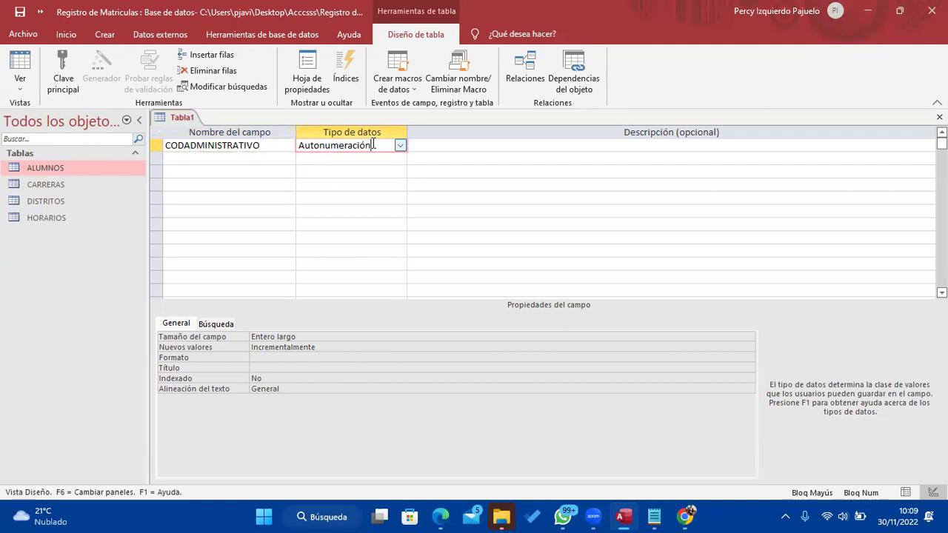
click(245, 145)
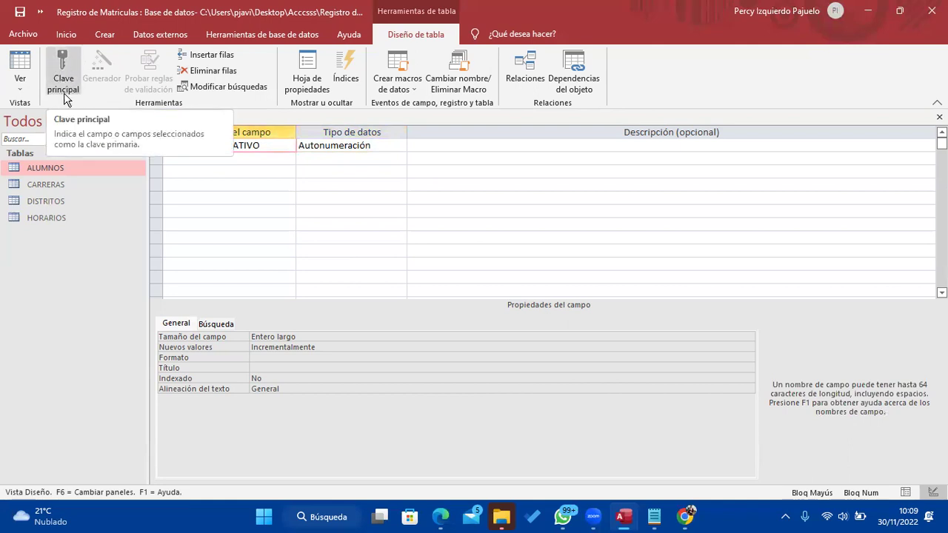
click(62, 65)
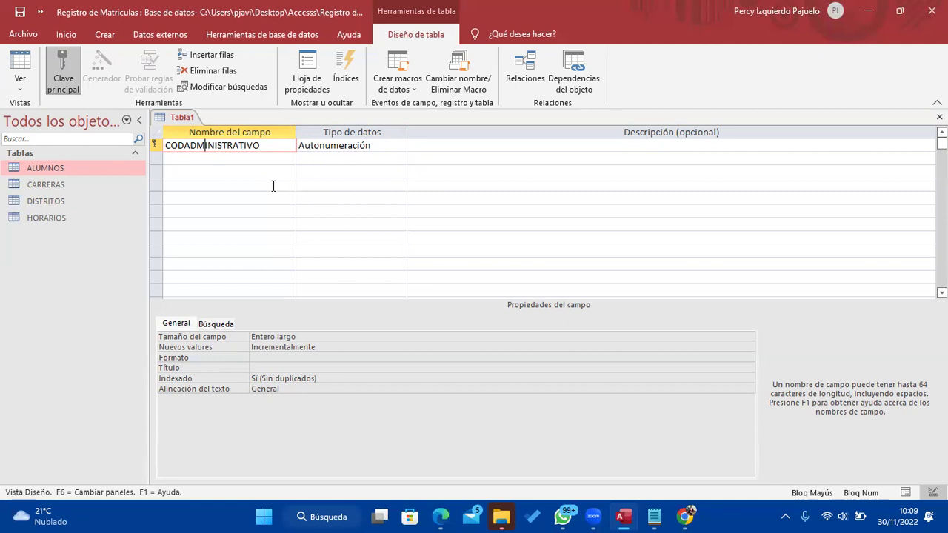
click(383, 145)
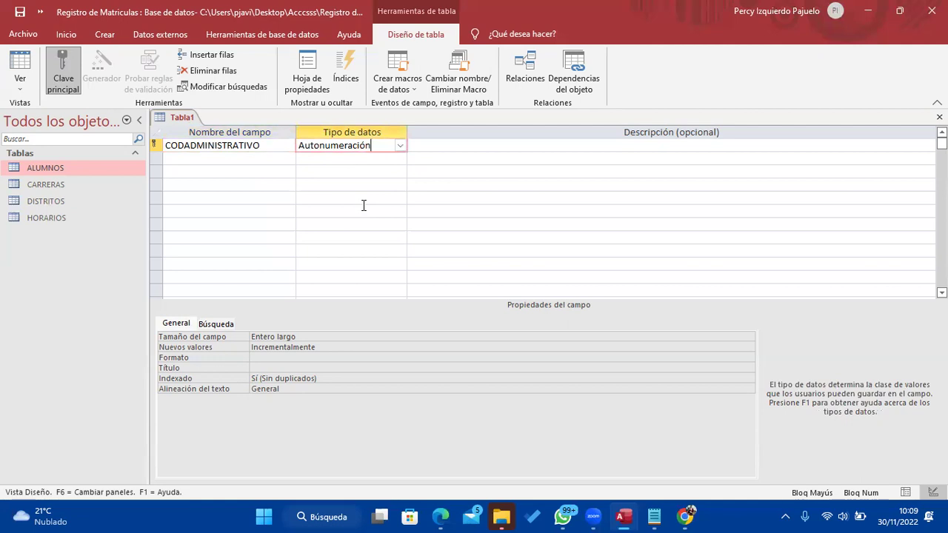
click(249, 159)
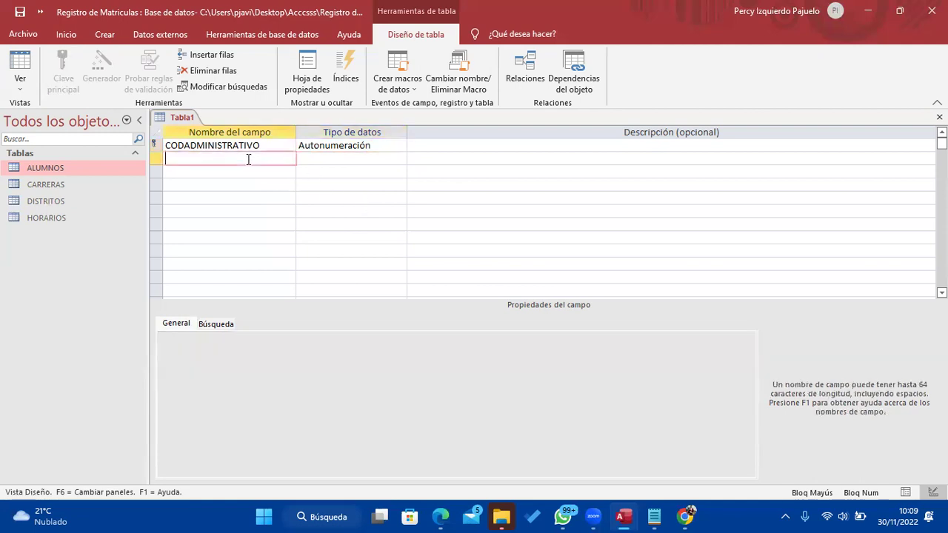
Add NOMBRES, APELLIDOP and APELLIDOM as Texto corto fields
click(653, 517)
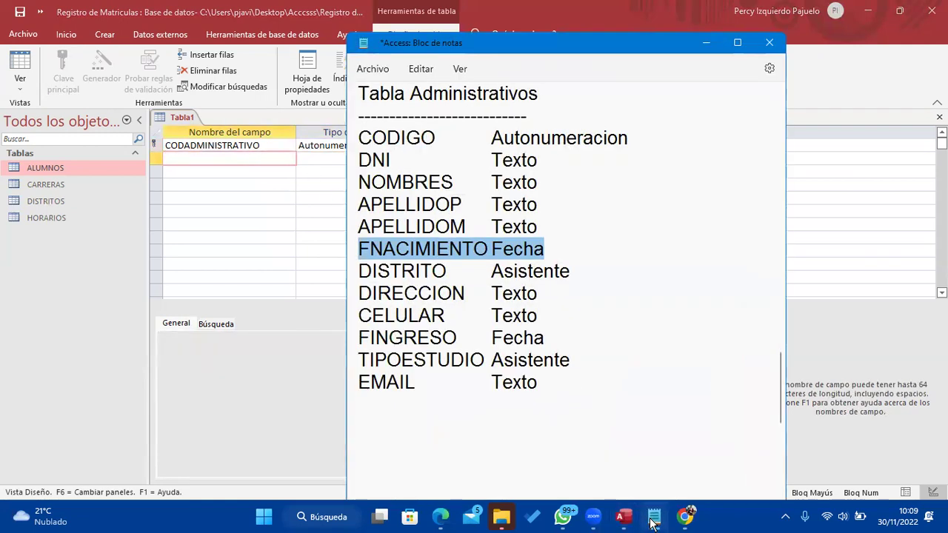
click(271, 193)
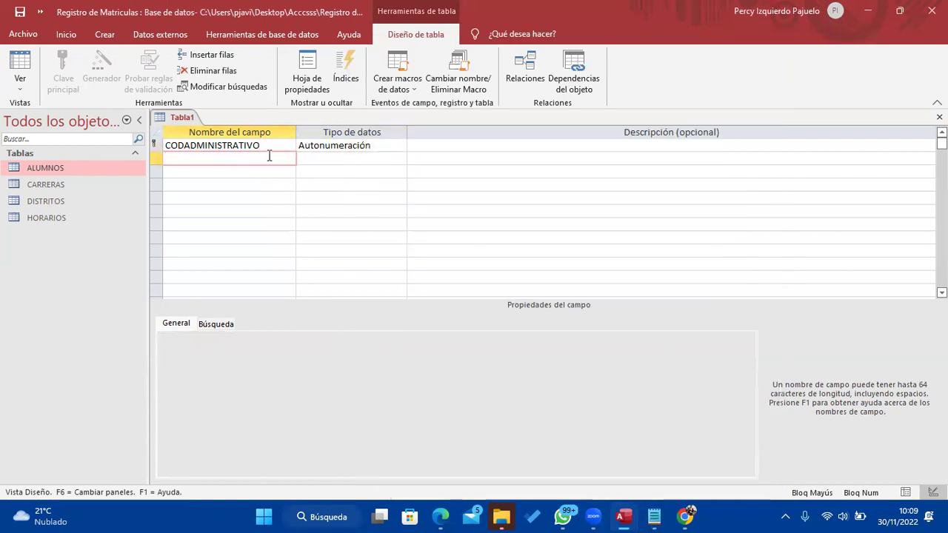
text(NOMBRES)
key(Tab)
key(Tab)
key(Tab)
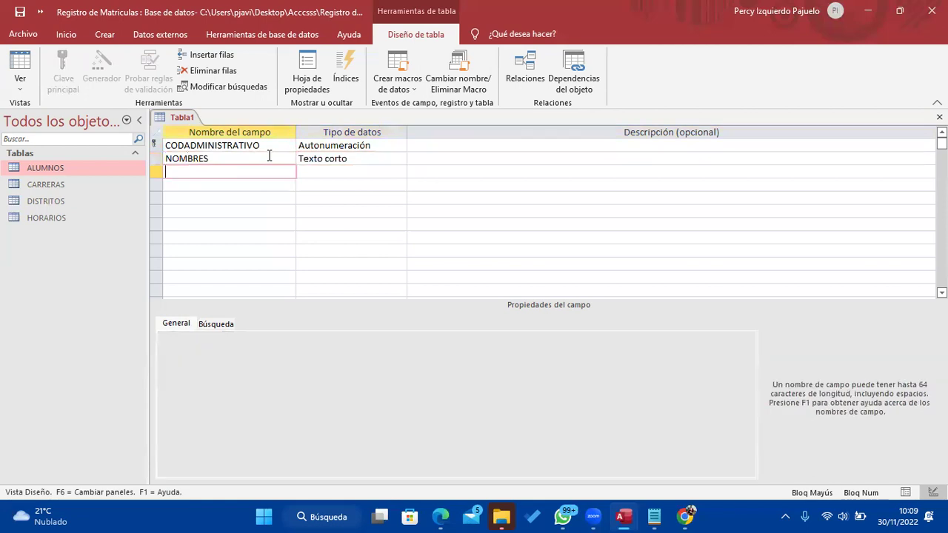
text(APELLIDOP)
key(Tab)
key(Tab)
key(Tab)
text(APELL)
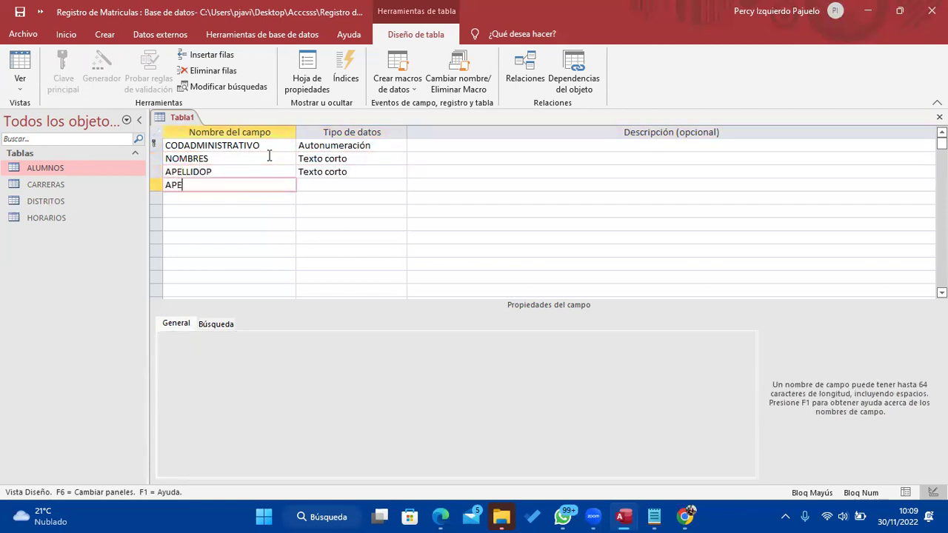
text(IDOM)
key(Tab)
key(Tab)
key(Tab)
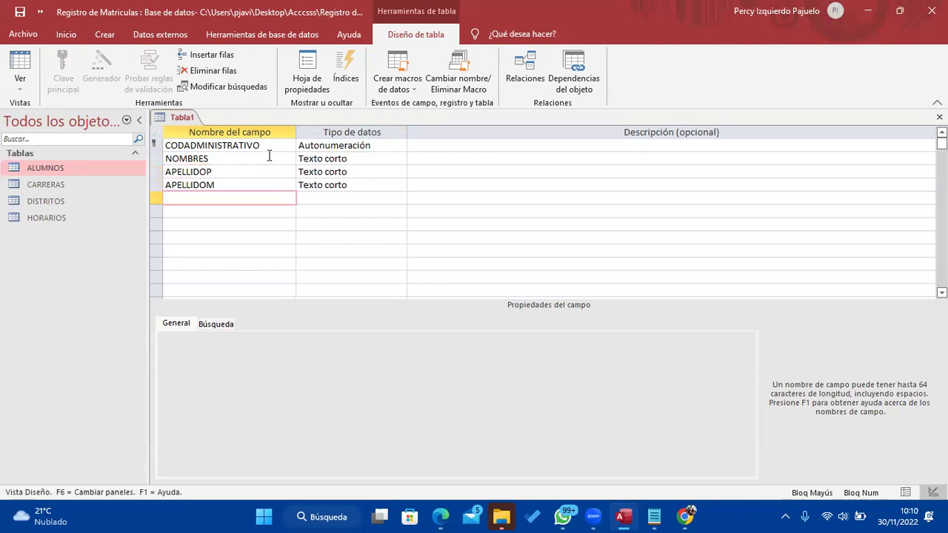
Add a FNACIMIENTO field of type Fecha/Hora
click(655, 514)
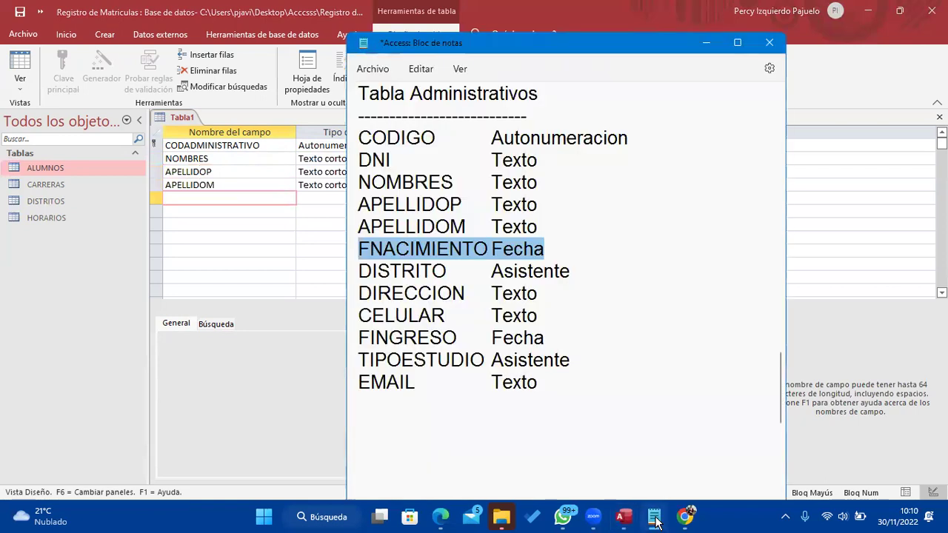
click(655, 516)
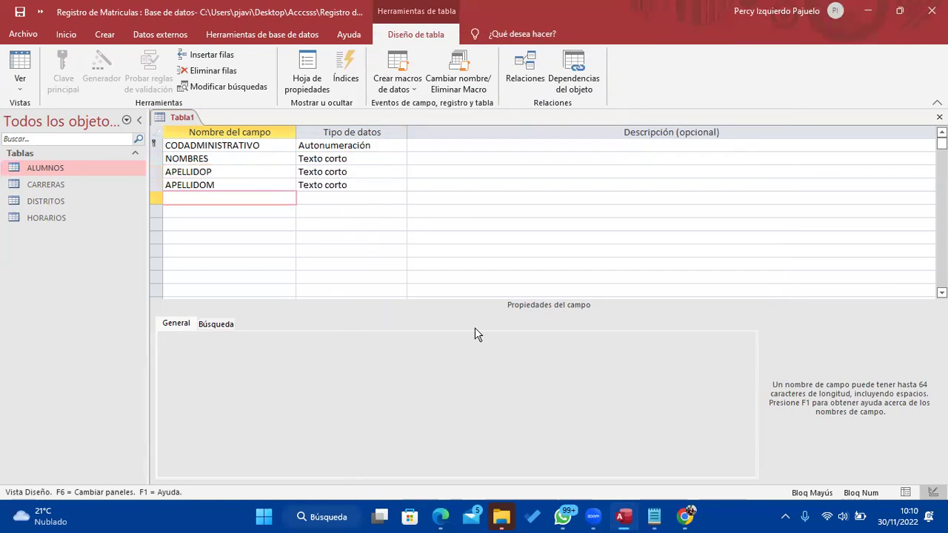
text(FNACIMIENTO)
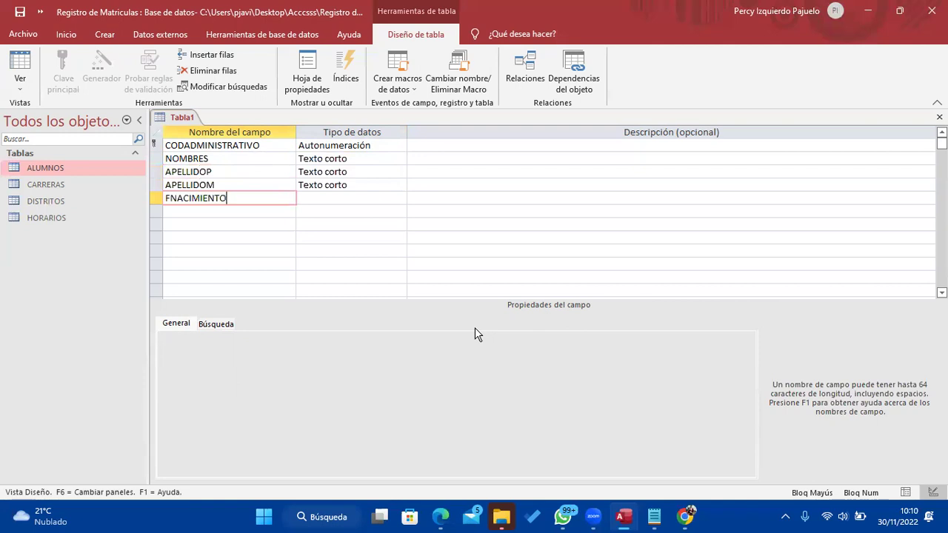
key(Tab)
text(f)
key(Tab)
key(Tab)
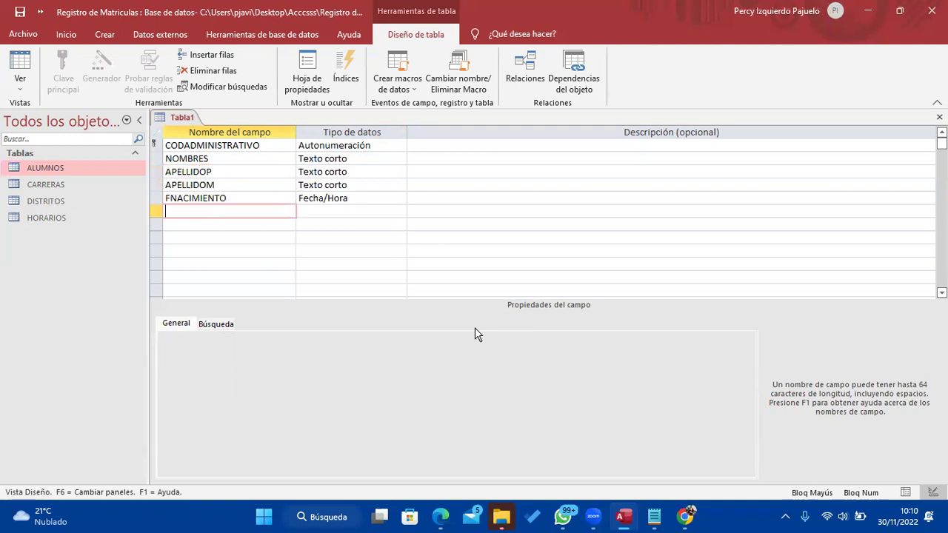
Add a DISTRITO field name in the next row
click(654, 517)
click(655, 518)
text(DISTRITO)
key(Tab)
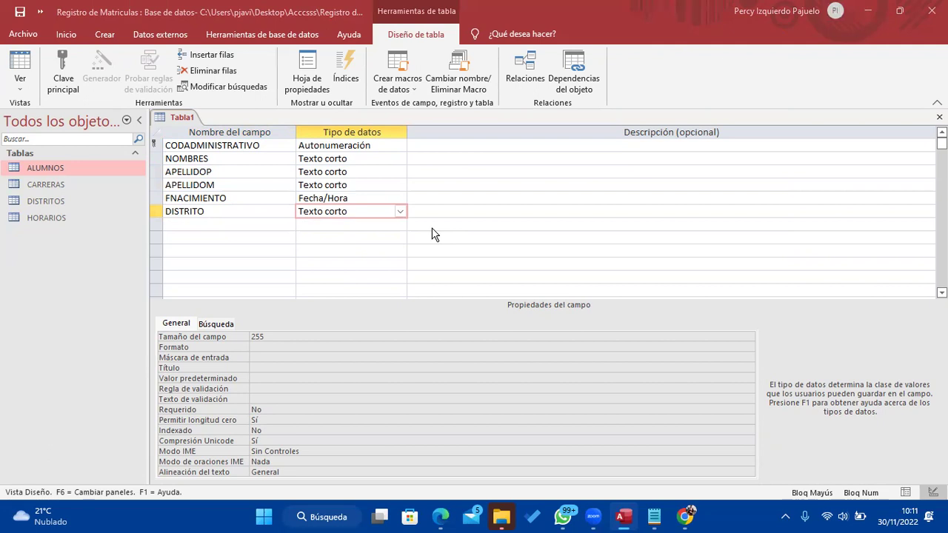
Start the lookup wizard for DISTRITO using the DISTRITOS table's CODIGO and NOMDISTRITO fields
click(400, 212)
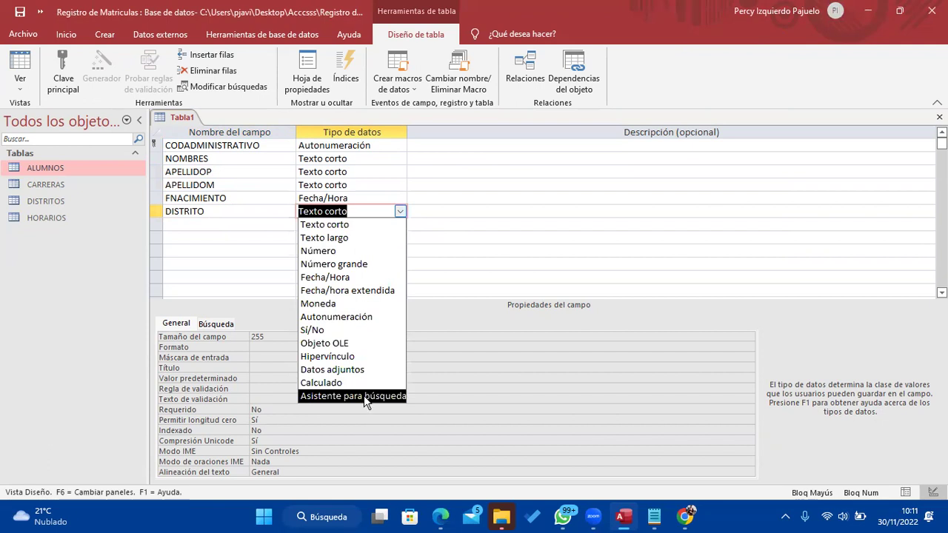
click(365, 396)
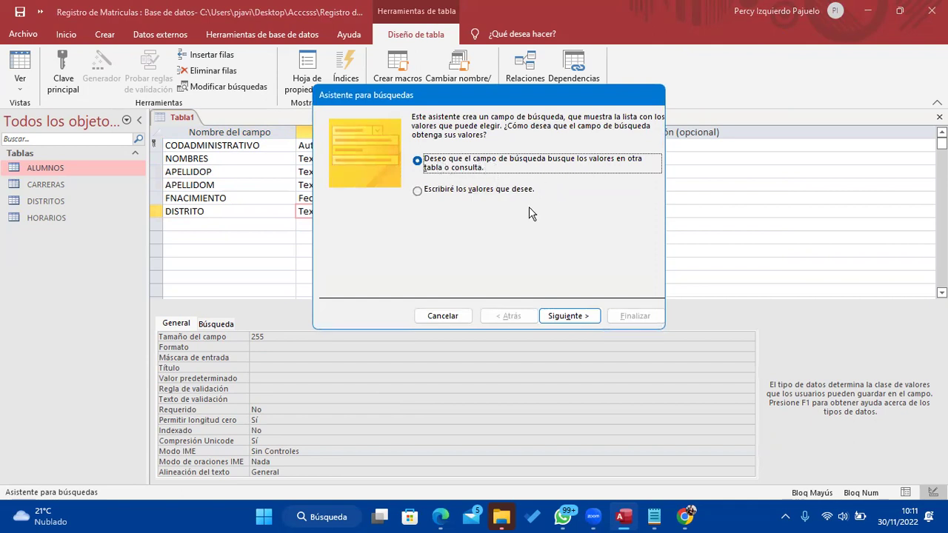
click(578, 321)
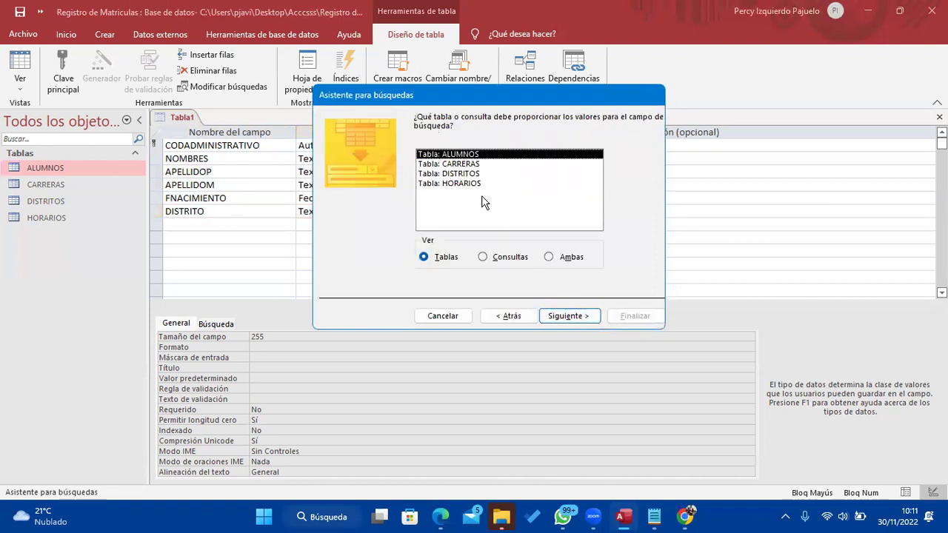
click(473, 173)
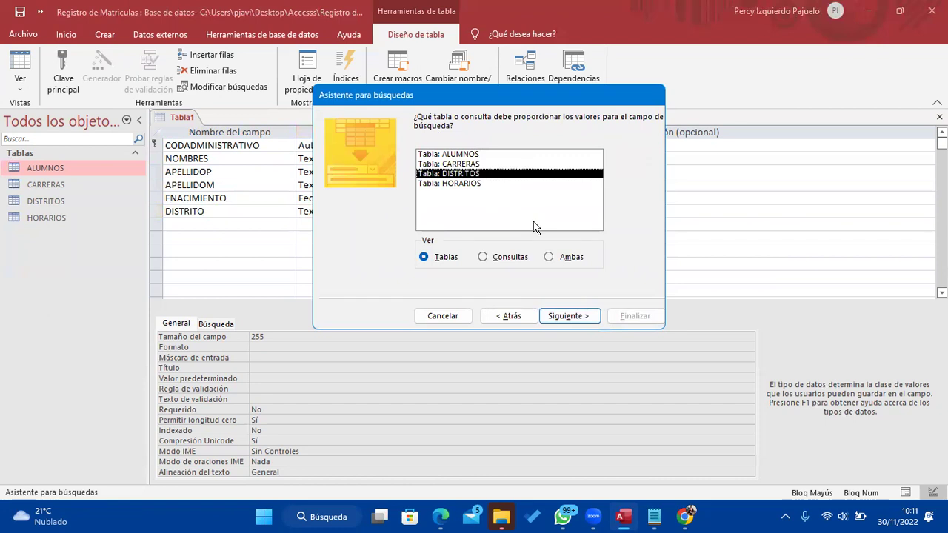
click(587, 318)
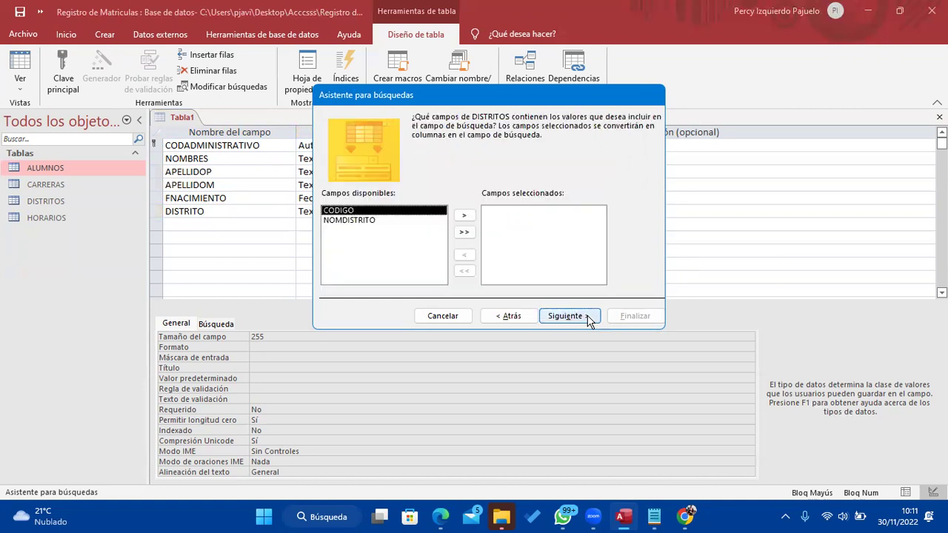
click(464, 234)
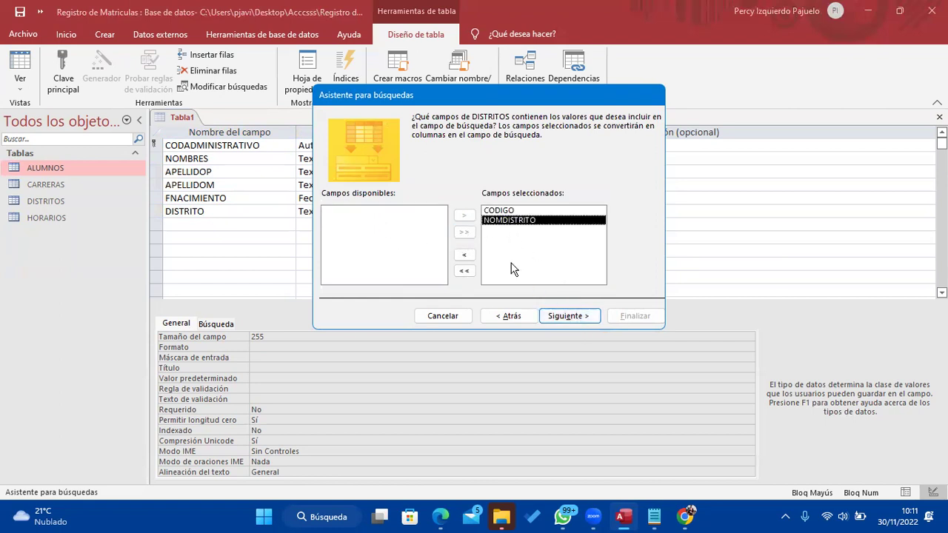
click(560, 319)
Sort the DISTRITO lookup by NOMDISTRITO and finish the wizard
click(460, 165)
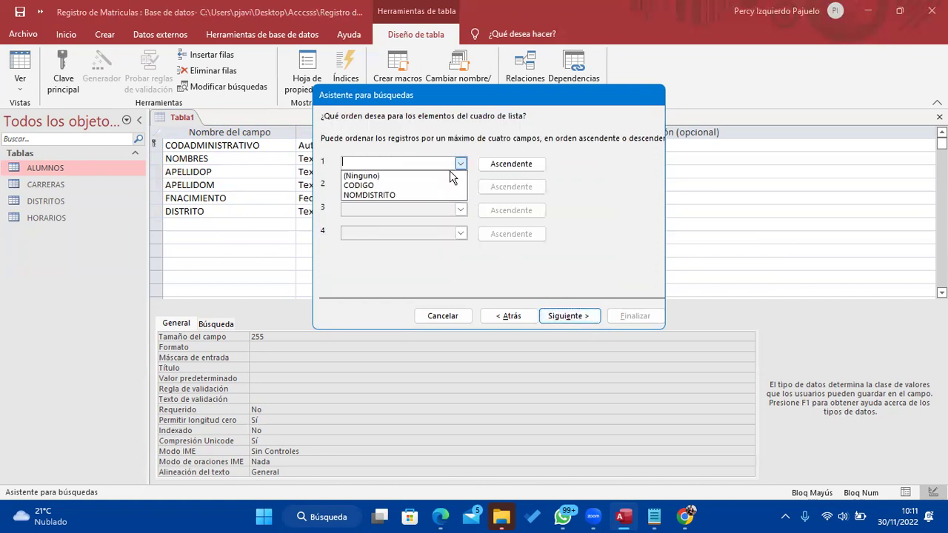
click(427, 195)
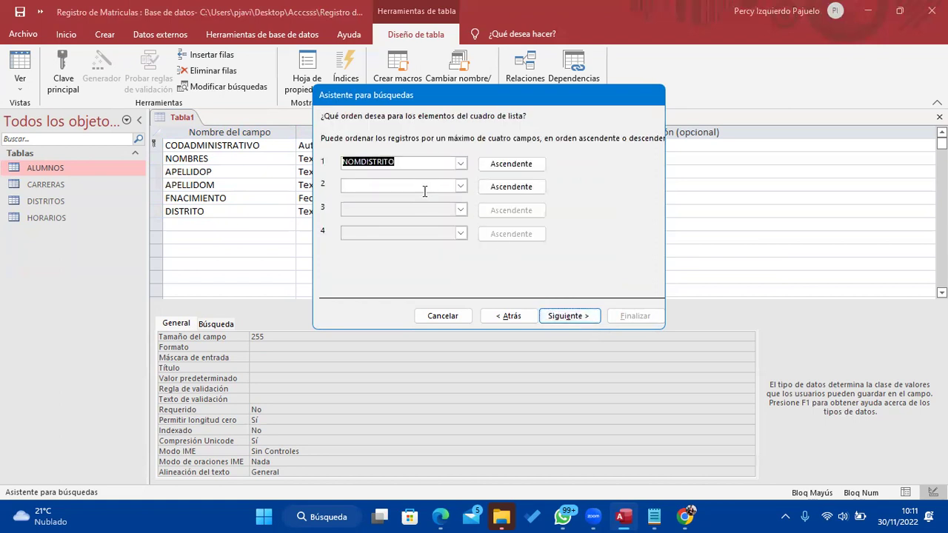
click(559, 314)
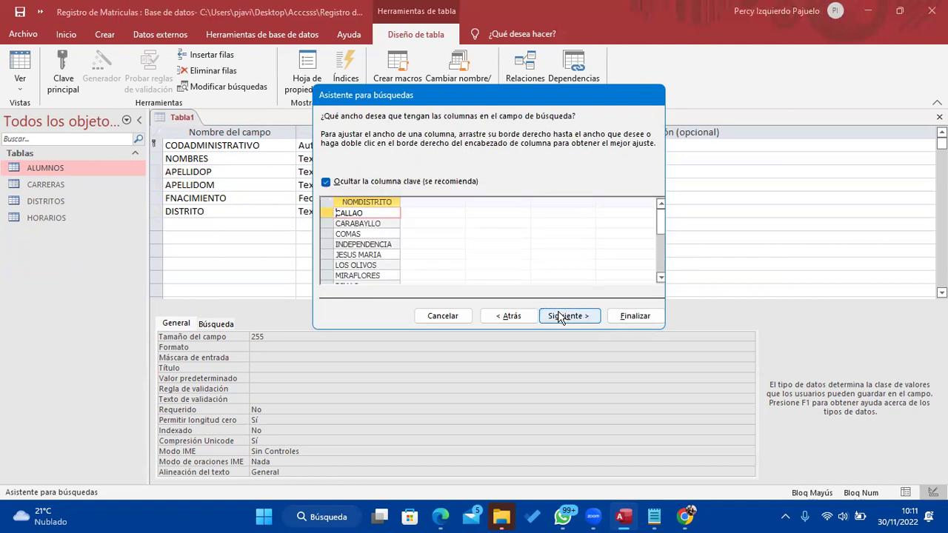
click(561, 316)
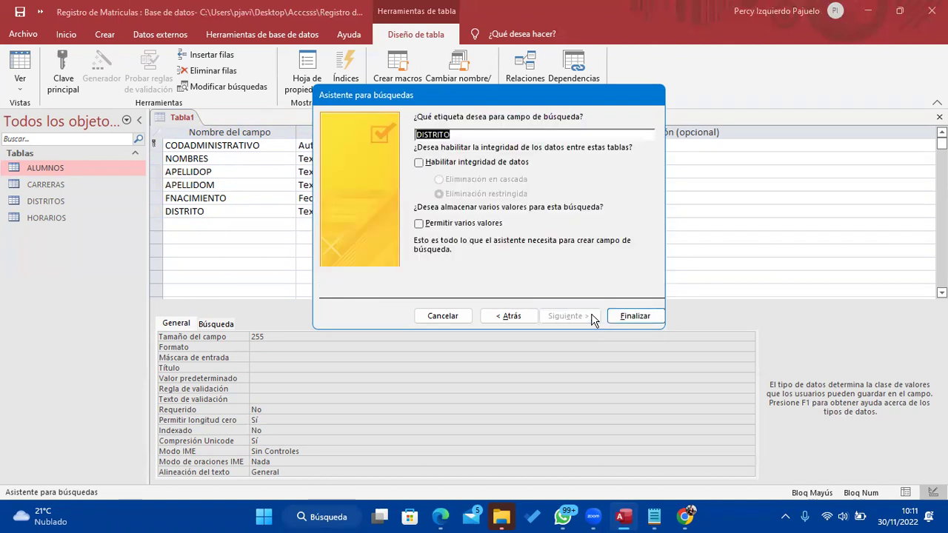
click(618, 319)
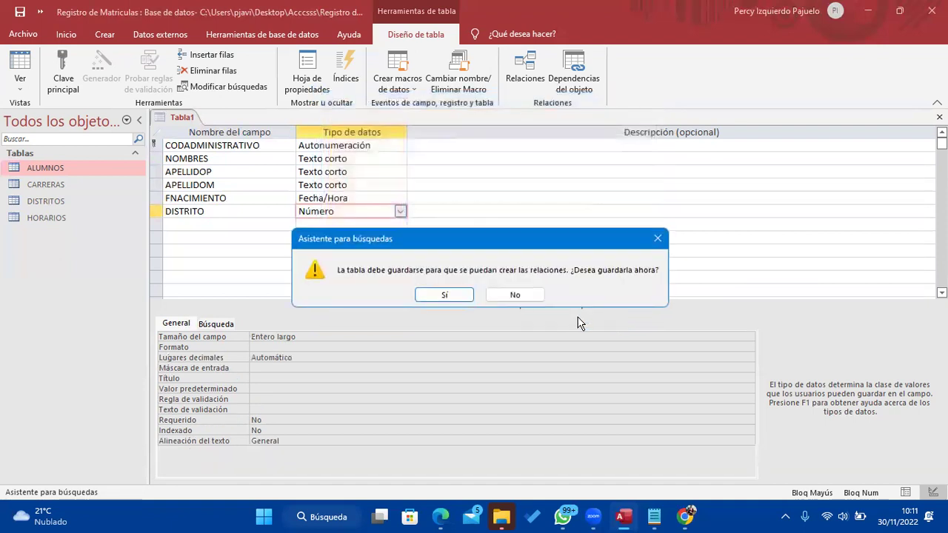
Save the new table with the name ADMINISTRATIVOS
click(451, 296)
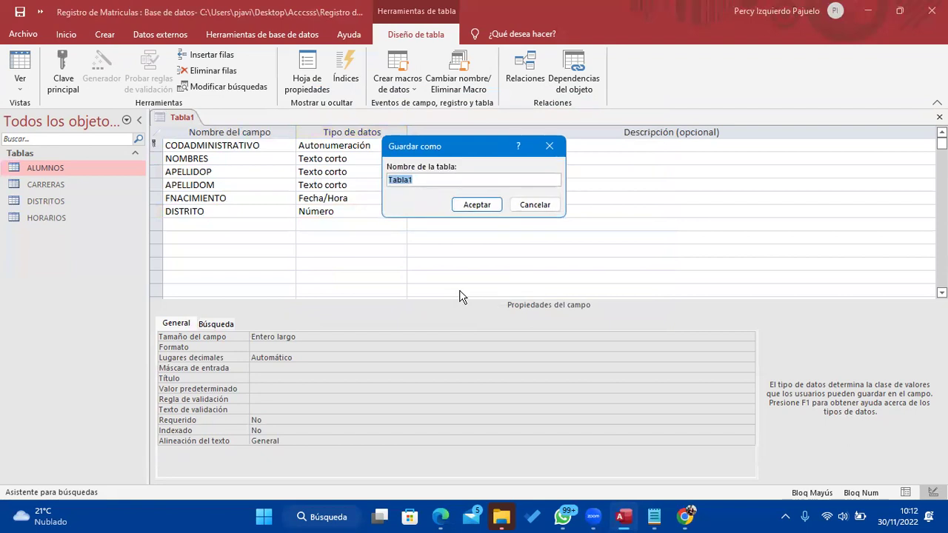
click(653, 516)
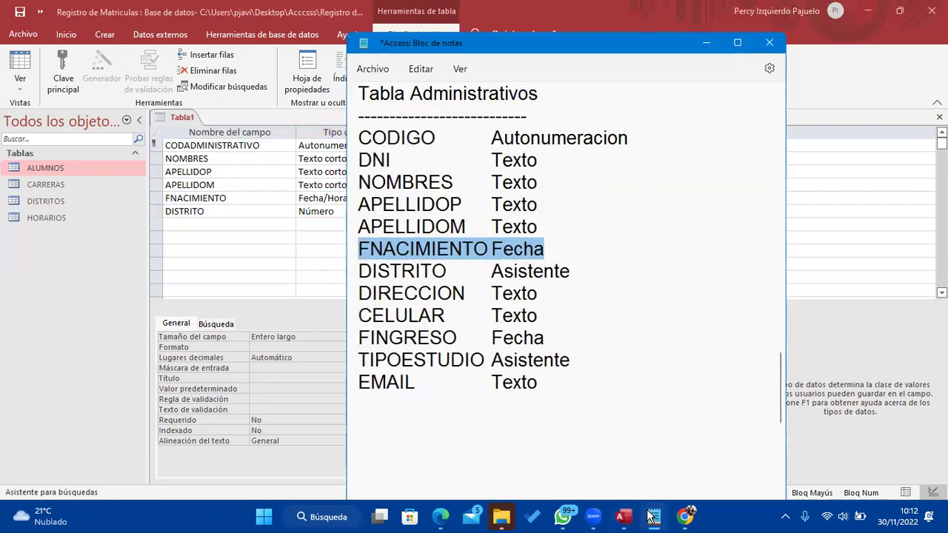
click(652, 516)
text(A)
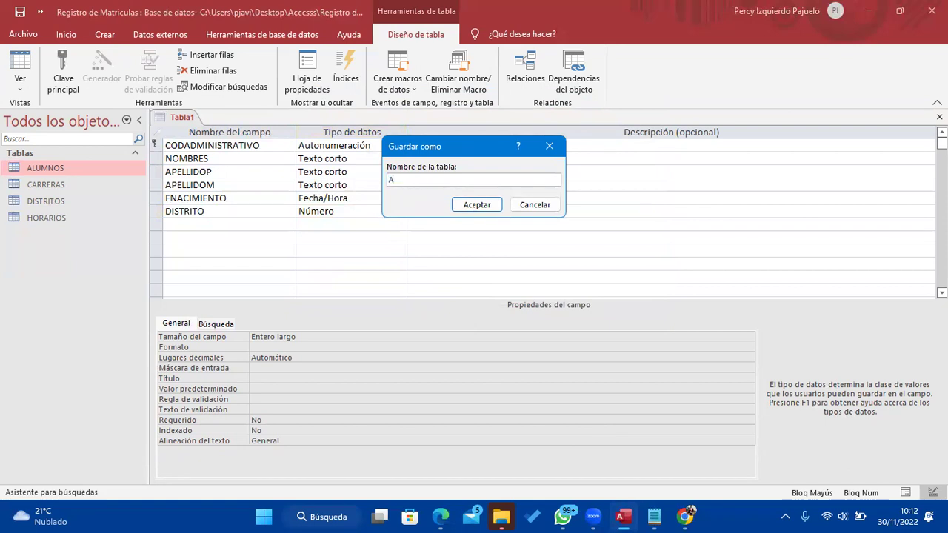
text(DMINISTRATIVOS)
click(477, 205)
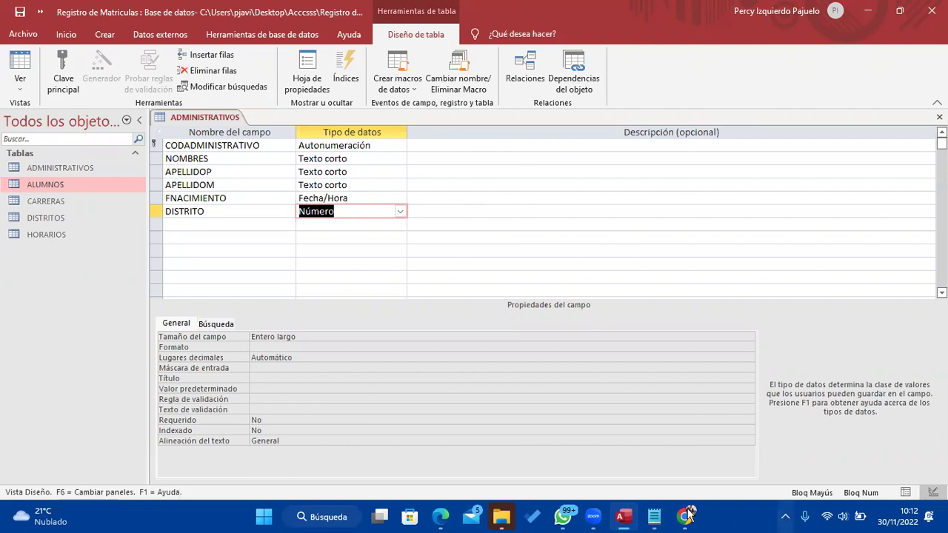
Add DIRECCION and CELULAR as Texto corto fields below DISTRITO
click(655, 518)
click(656, 519)
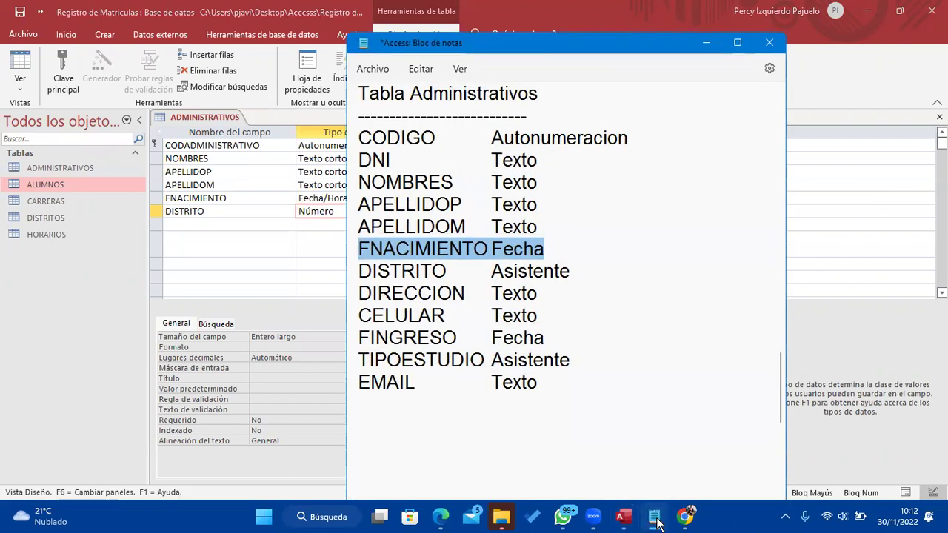
click(281, 222)
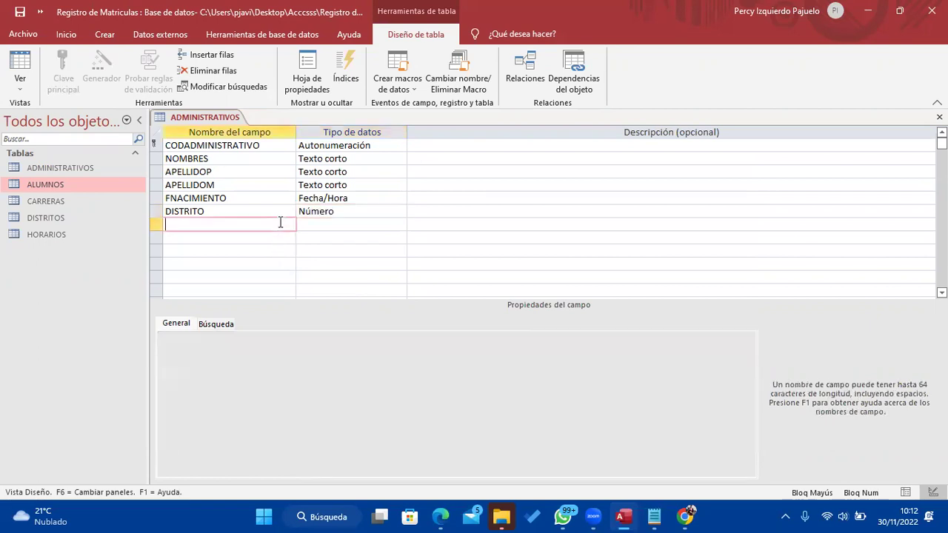
text(DIRECCION)
key(Tab)
key(Tab)
key(Tab)
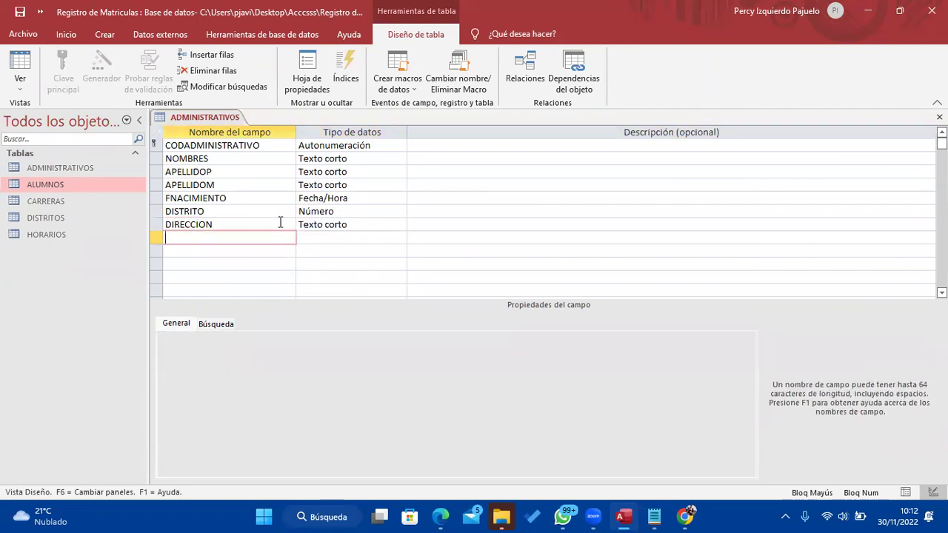
click(654, 518)
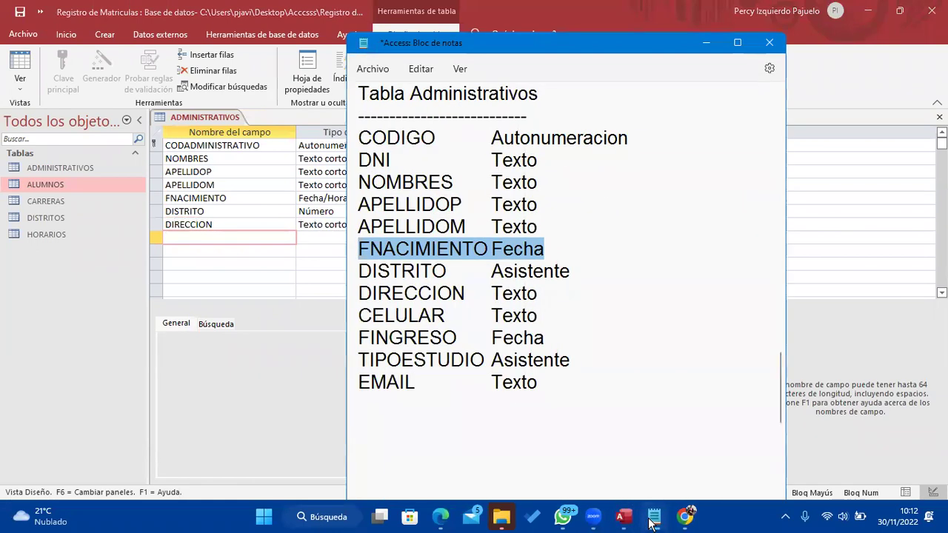
click(654, 518)
text(CE)
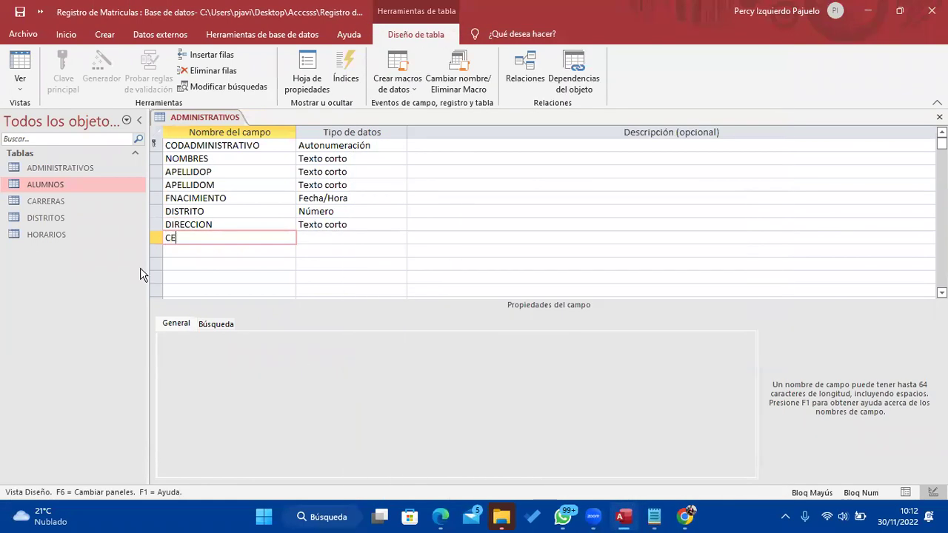
text(LULAR)
key(Tab)
key(Tab)
key(Tab)
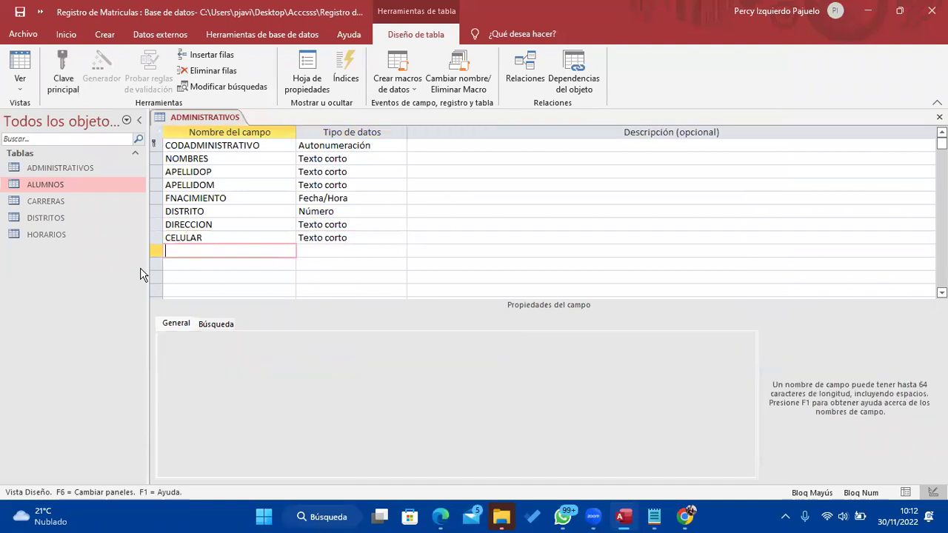
Add a FINGRESO field of type Fecha/Hora
click(654, 518)
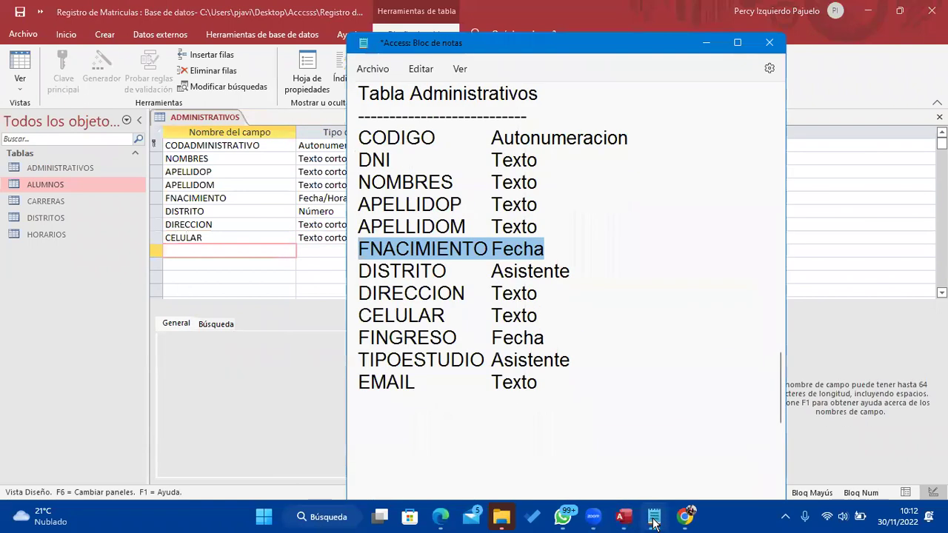
click(654, 518)
text(FINGRE)
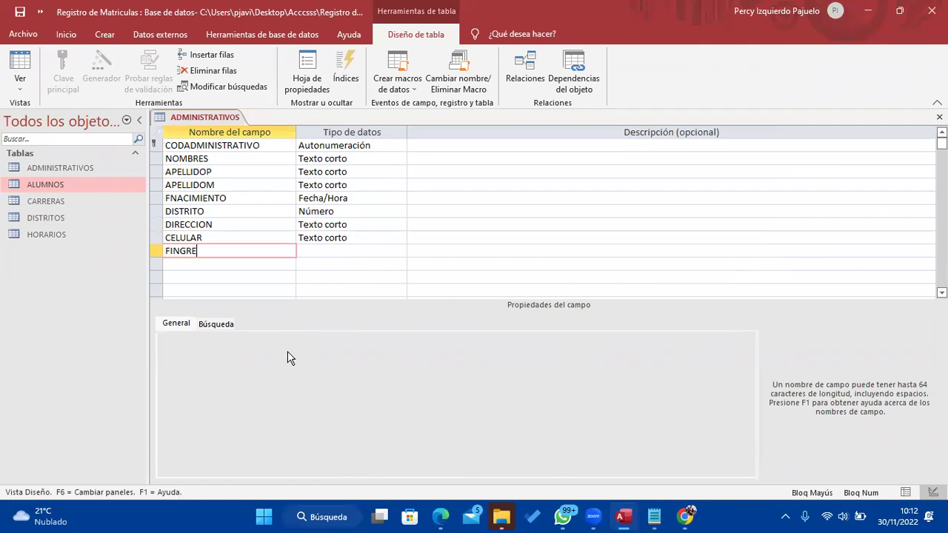
text(SO)
key(Tab)
text(f)
key(Tab)
key(Tab)
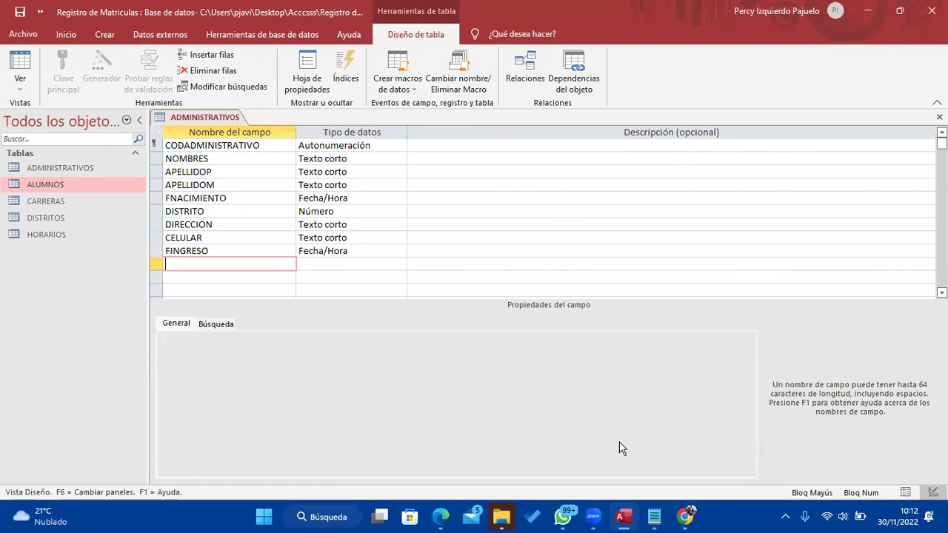
Add a TESTUDIO field name in the next row
click(664, 523)
click(664, 523)
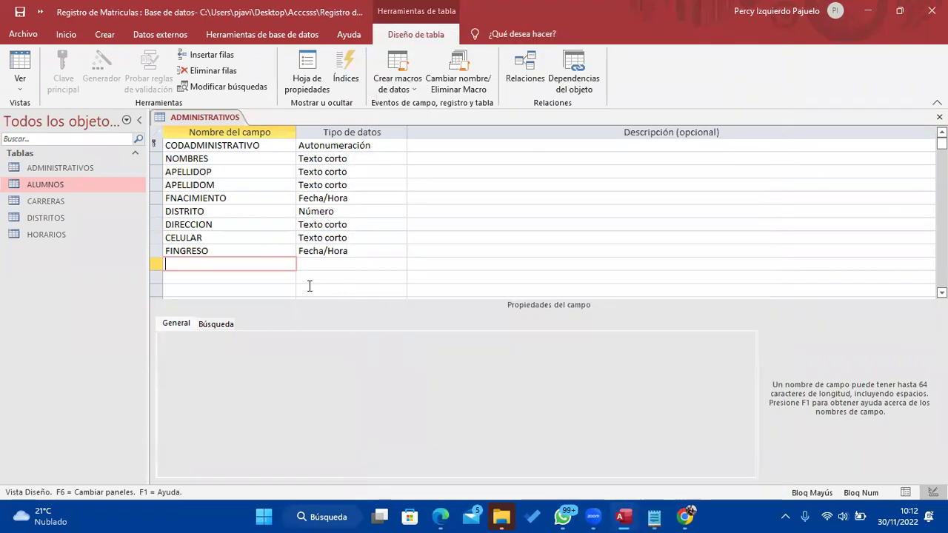
text(TESTUDIO)
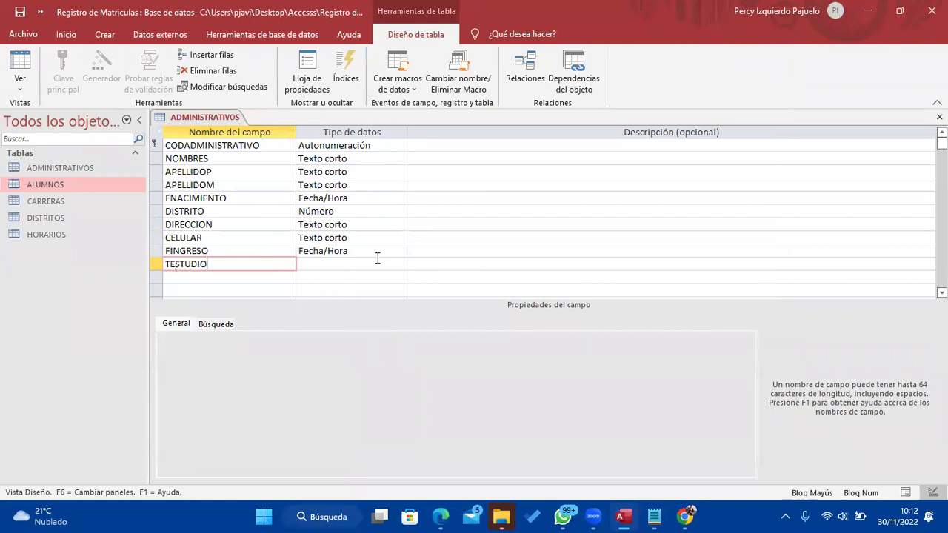
key(Tab)
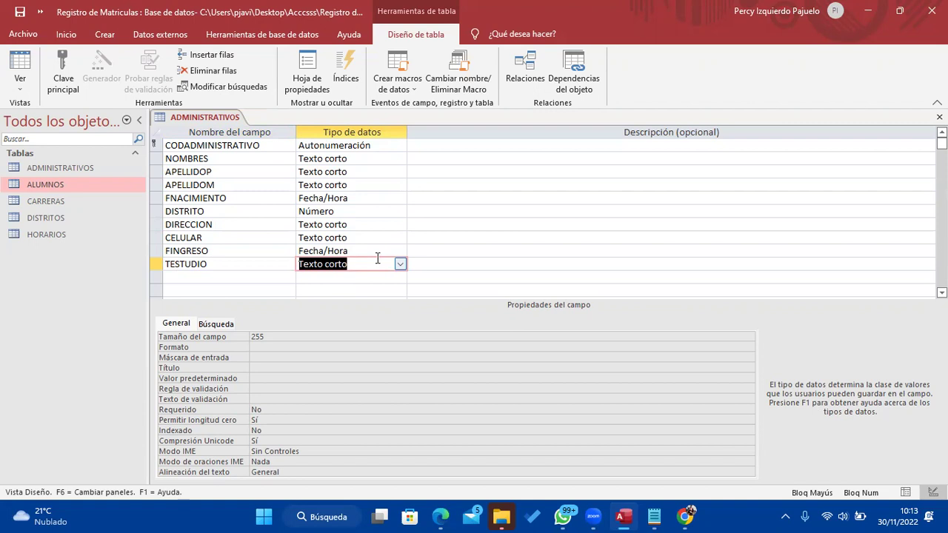
Start the lookup wizard for TESTUDIO with 'Escribiré los valores que desee'
click(400, 265)
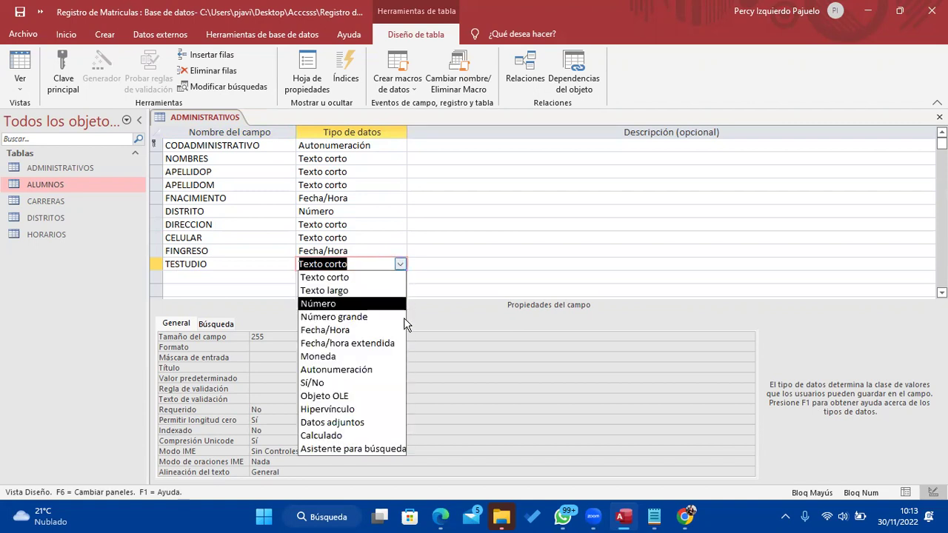
click(397, 448)
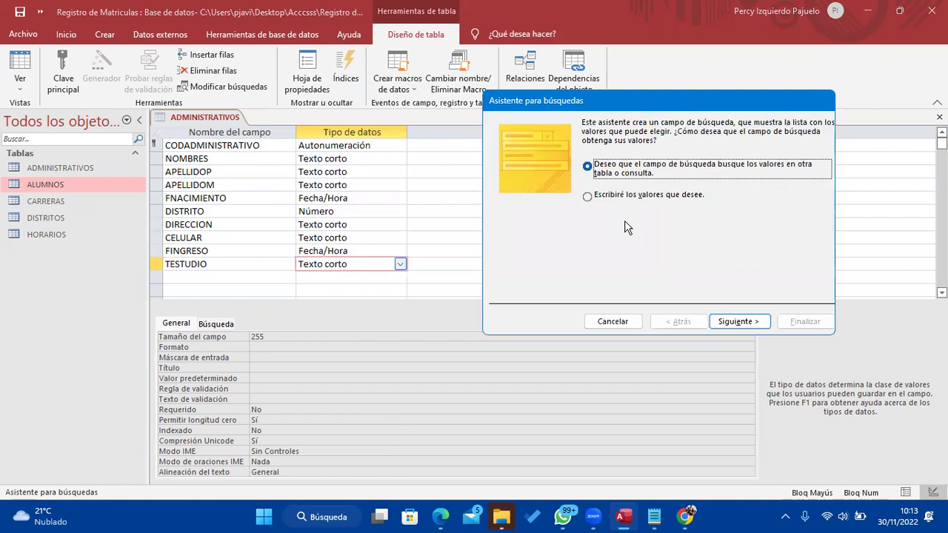
click(591, 197)
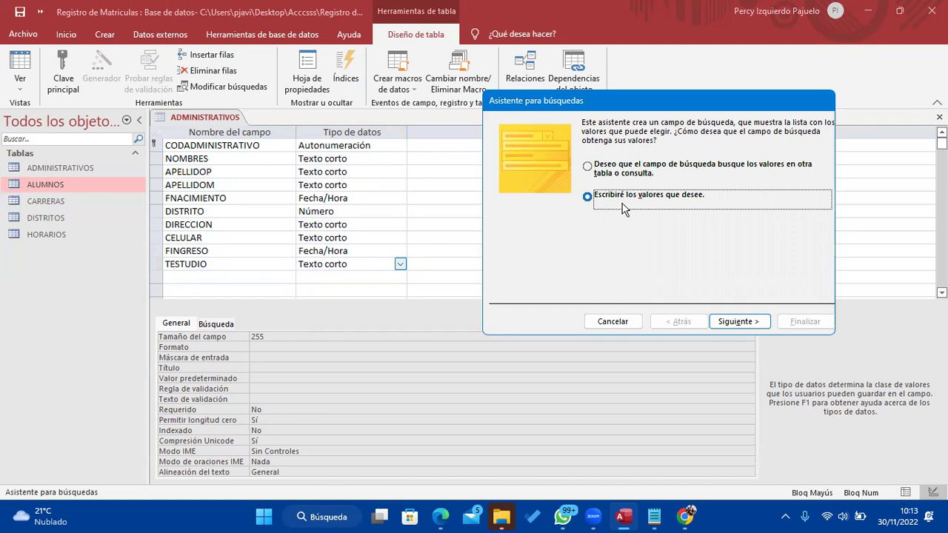
click(740, 323)
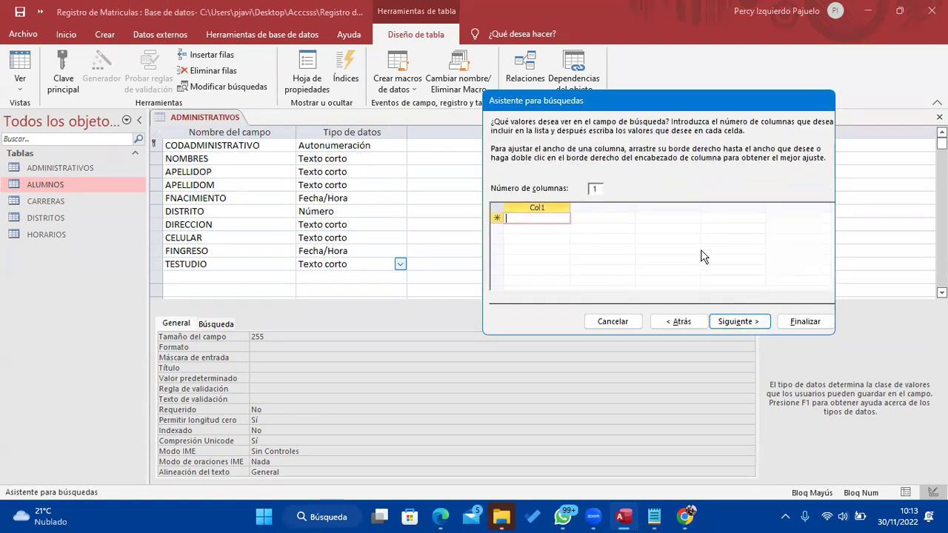
Enter the lookup values Secundaria, Técnico and Licemciado and finish the wizard
text(Te)
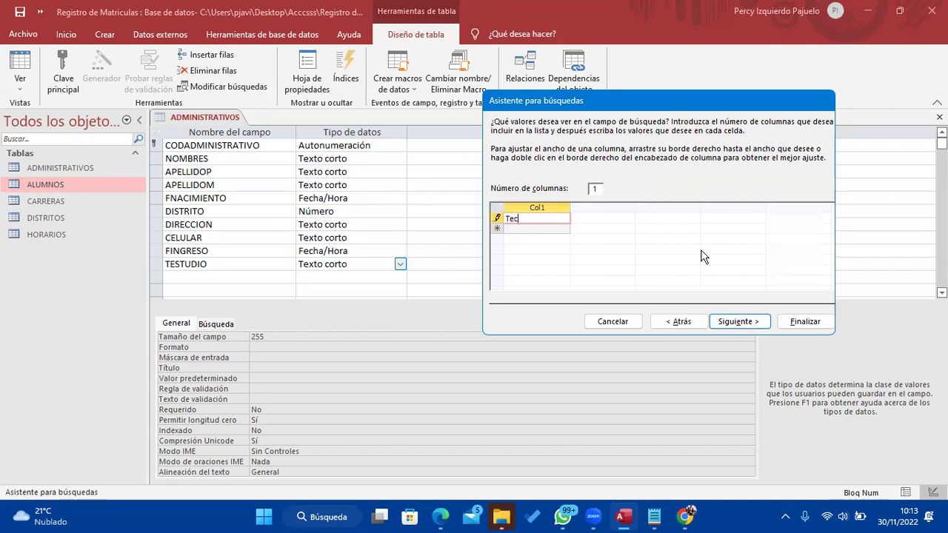
key(BackSpace)
text(écnico)
key(Return)
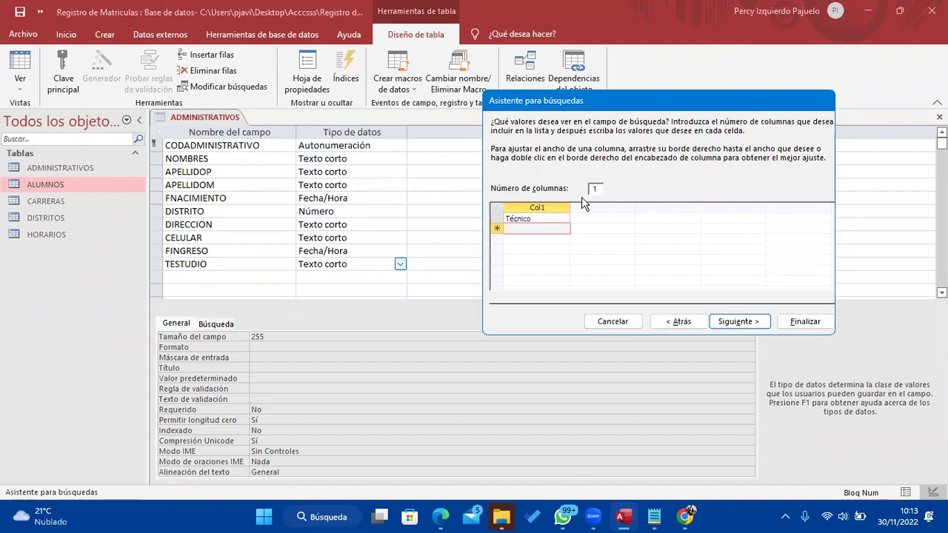
key(Up)
text(Secundaria)
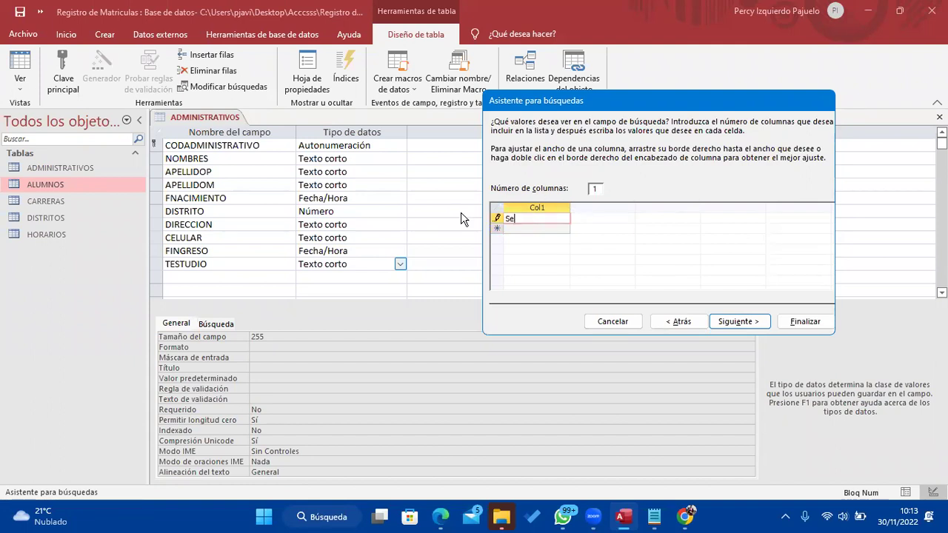
key(Return)
text(Técnico)
key(Return)
text(Licemciado)
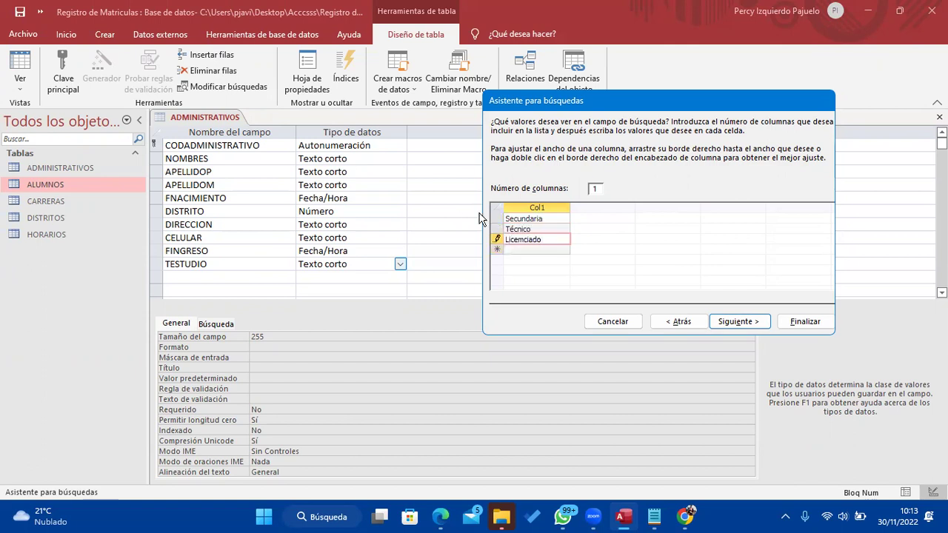
click(730, 325)
click(790, 326)
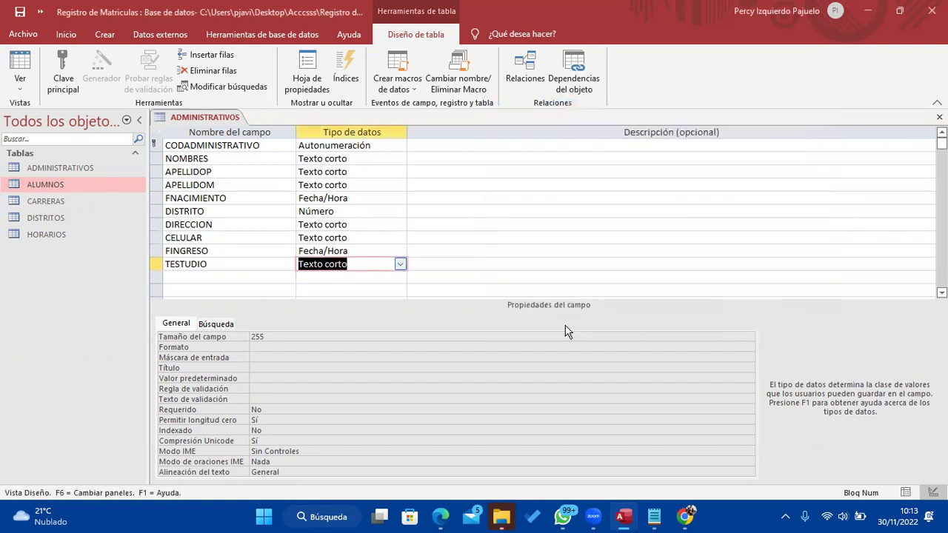
Add an EMAIL field of type Texto corto below TESTUDIO
click(211, 277)
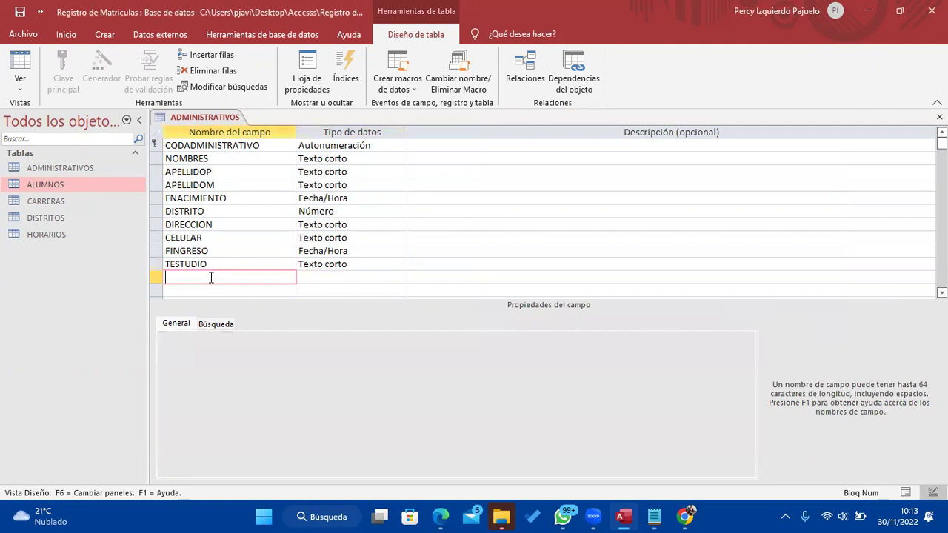
click(654, 517)
click(654, 516)
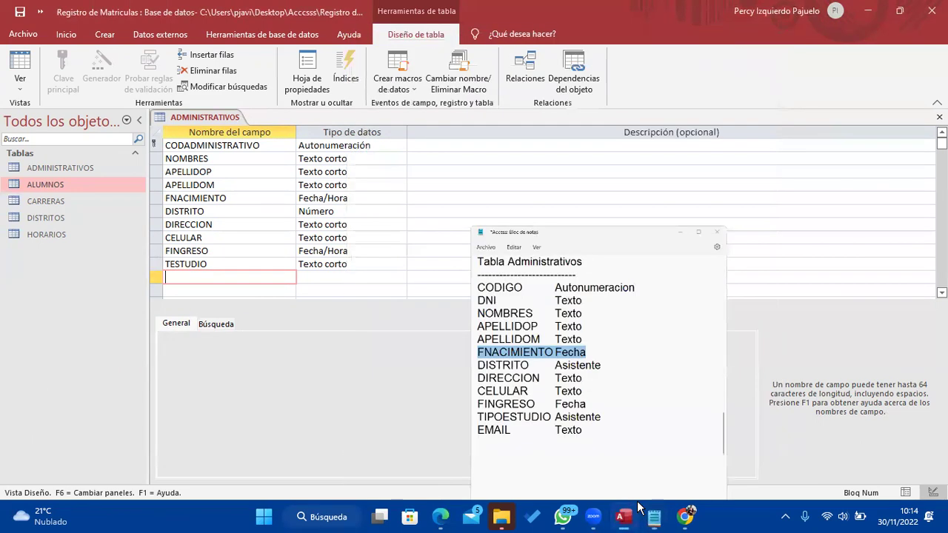
key(Caps_Lock)
text(EMAIL)
key(Tab)
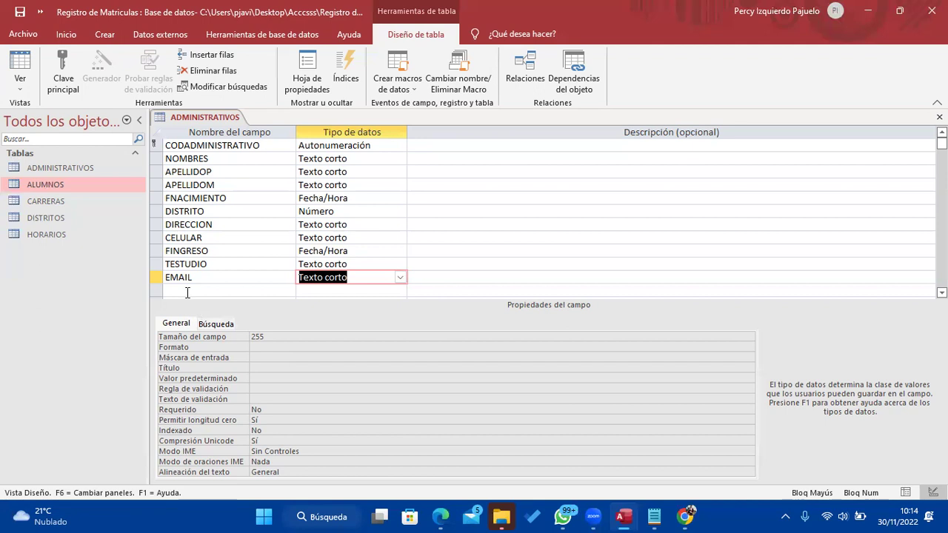
click(27, 92)
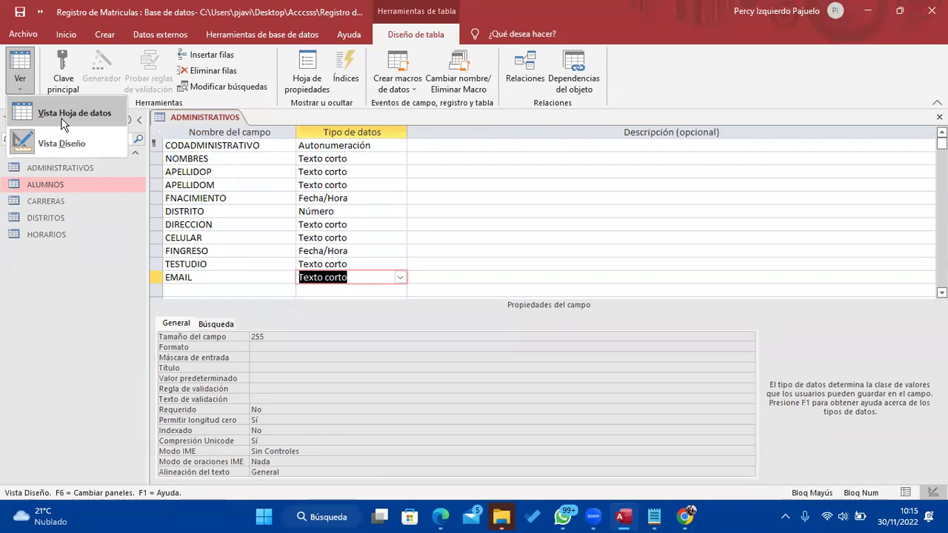
click(63, 123)
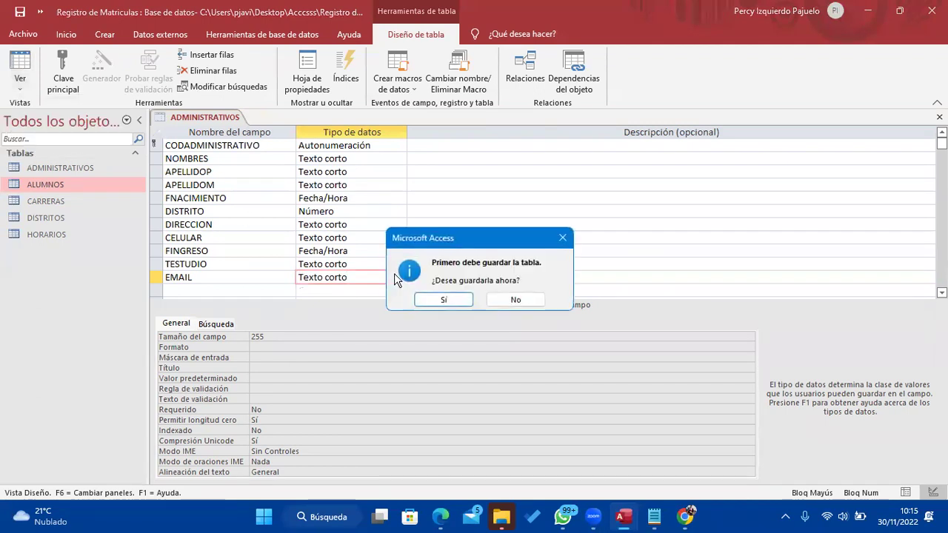
click(459, 302)
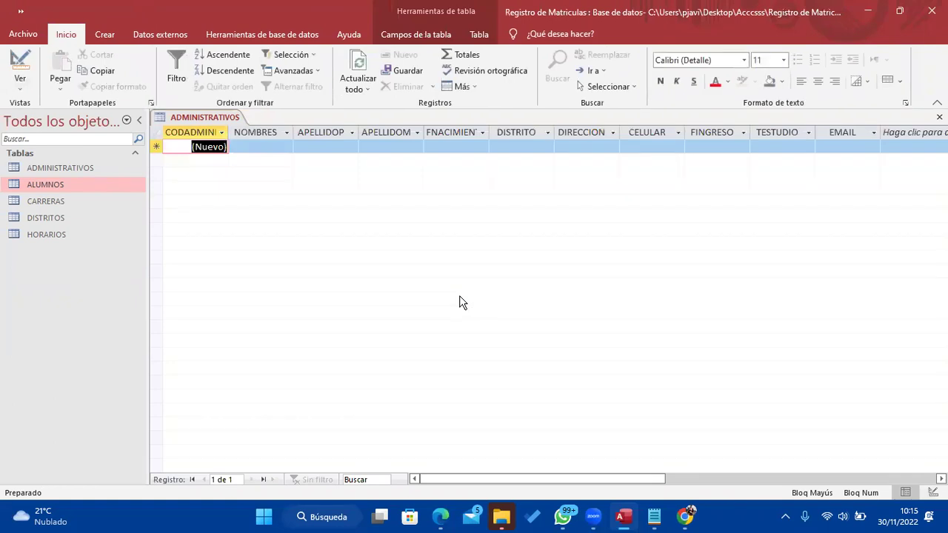
click(268, 145)
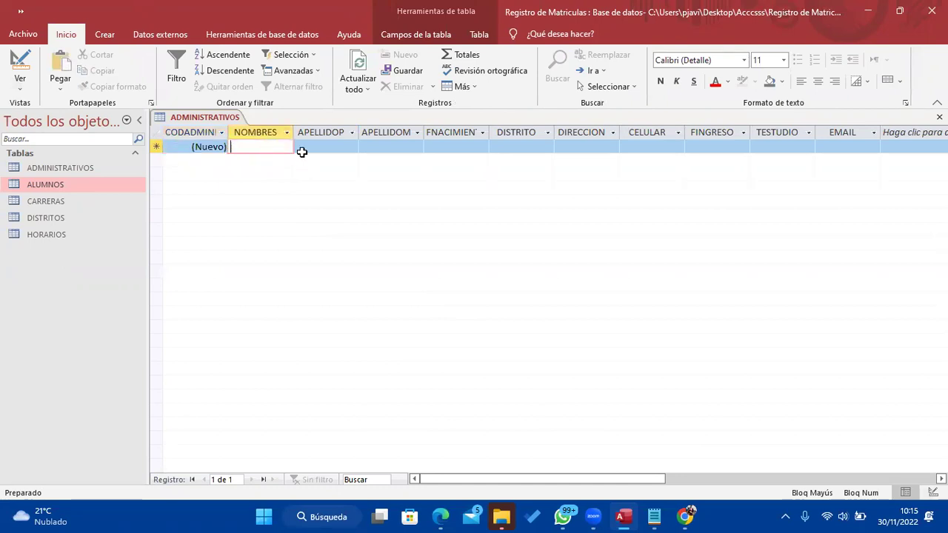
click(302, 151)
key(Tab)
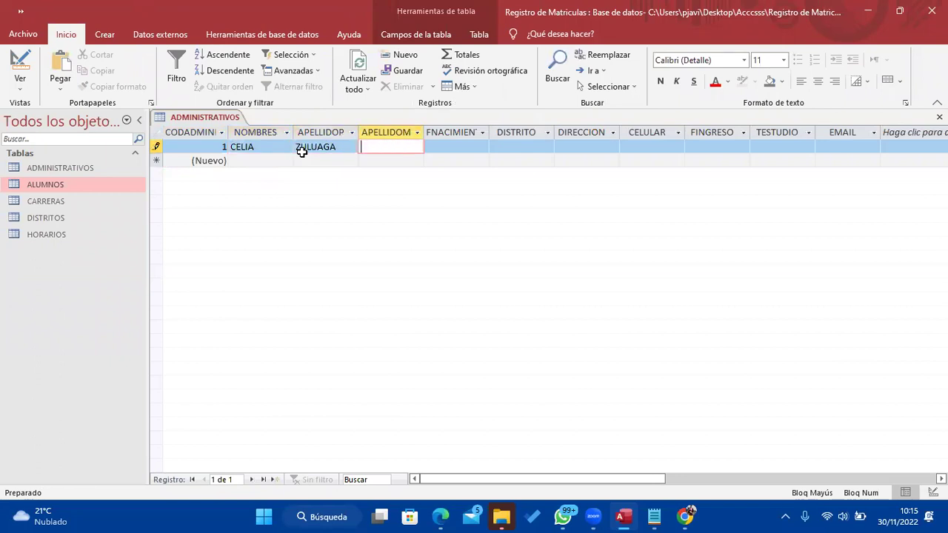
key(Tab)
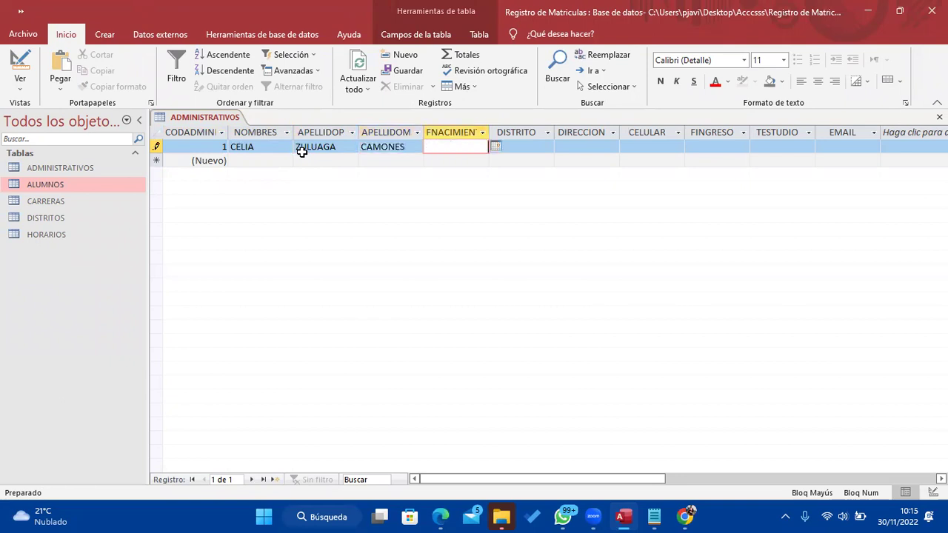
text(02/08/1988)
key(Tab)
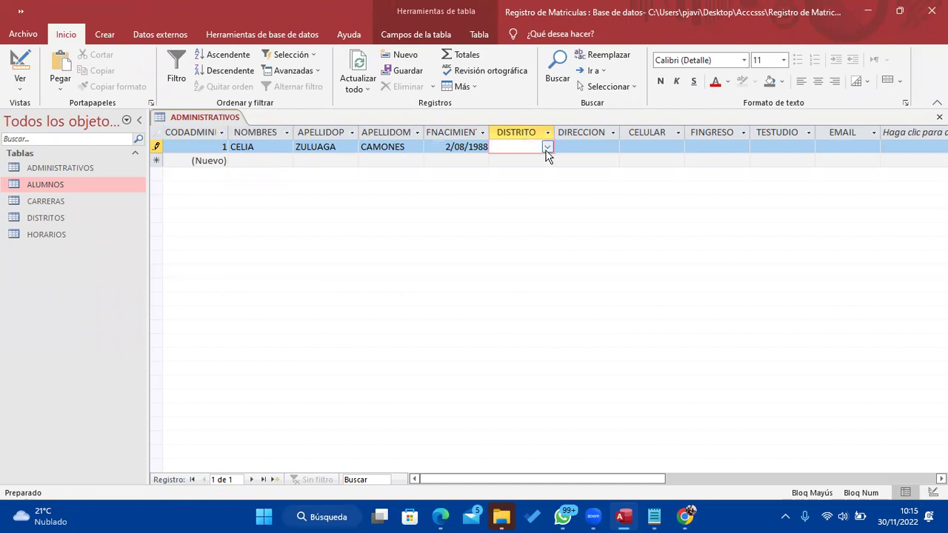
Pick the district from the list, widen DISTRITO and DIRECCION, then enter address, mobile and entry date 02/08/95
click(546, 147)
click(542, 175)
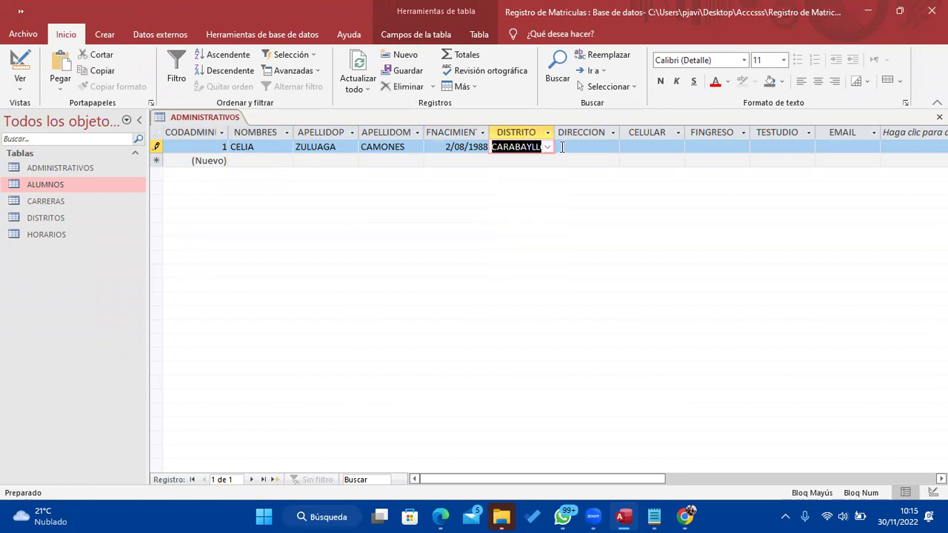
key(Tab)
drag(554, 132, 587, 132)
drag(650, 132, 733, 132)
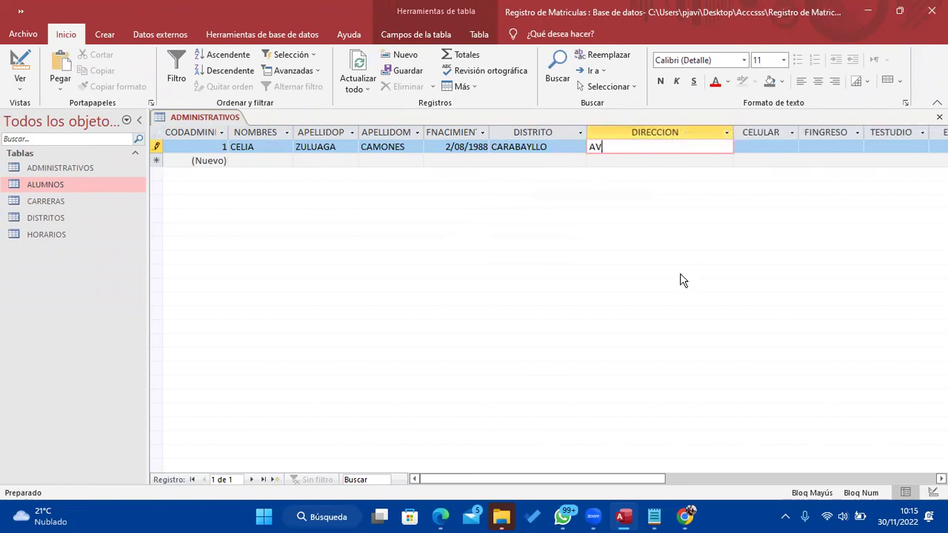
key(Tab)
text(9632589896)
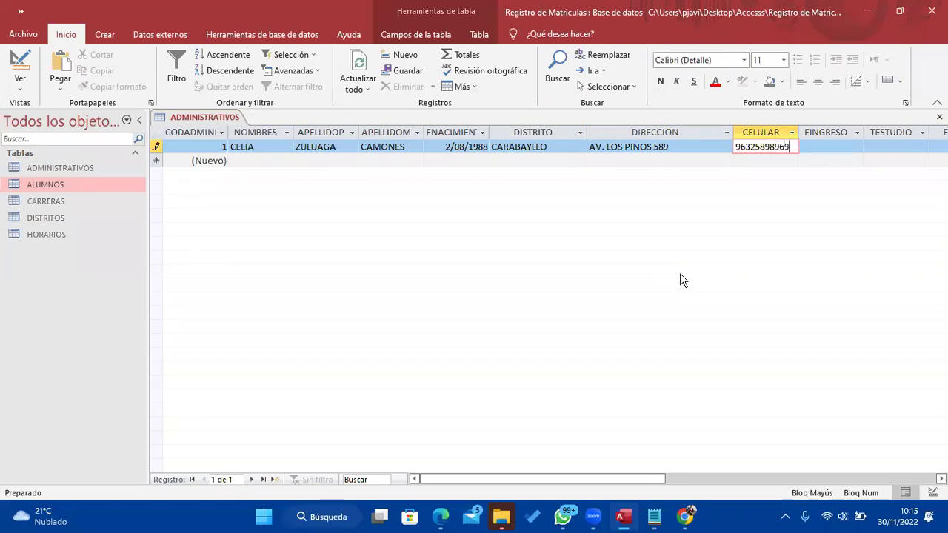
key(BackSpace)
key(Tab)
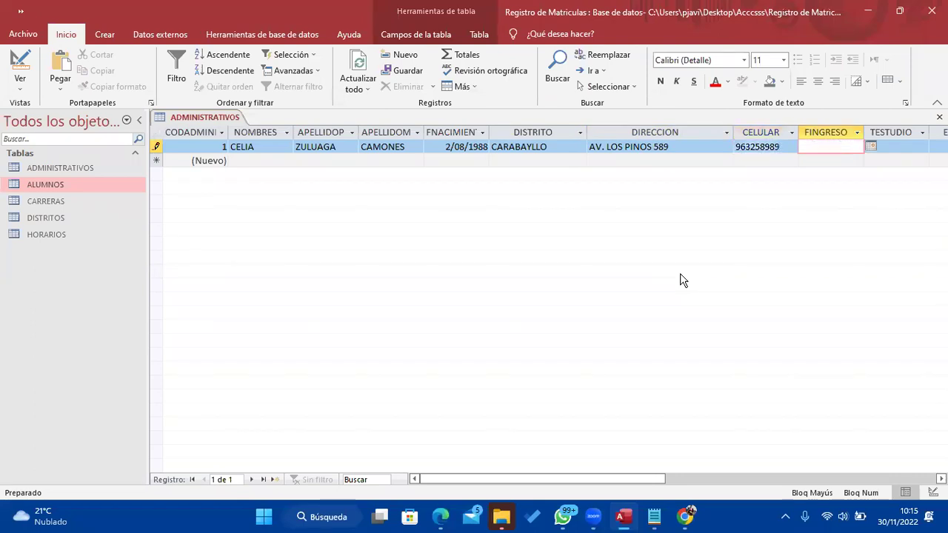
text(02/08/95)
key(Tab)
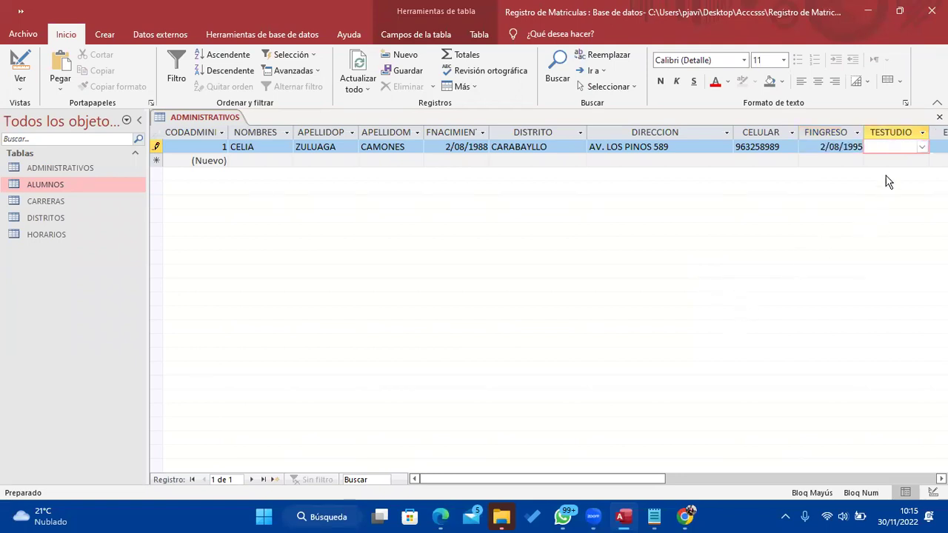
Set the study level to Técnico and enter the staff member's e-mail to finish record 1
click(922, 147)
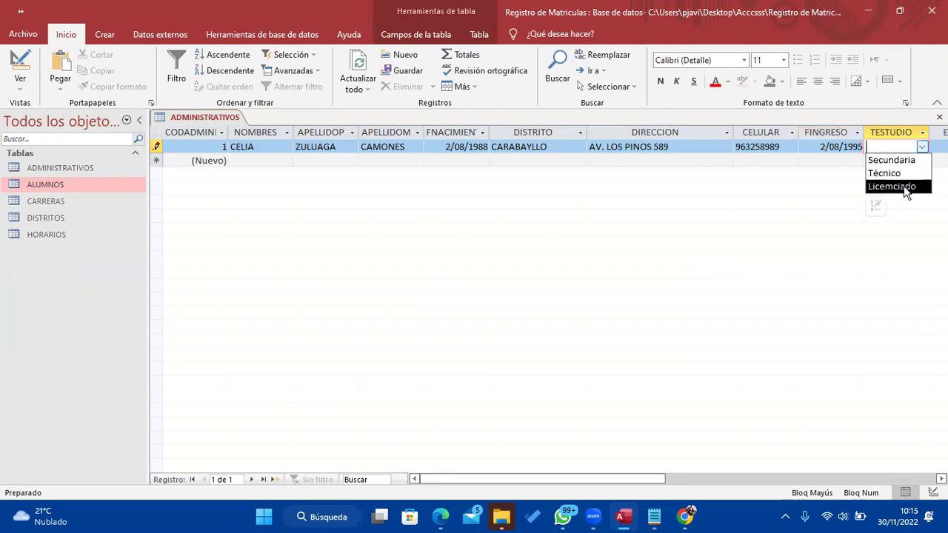
click(899, 175)
drag(656, 478, 714, 478)
click(824, 147)
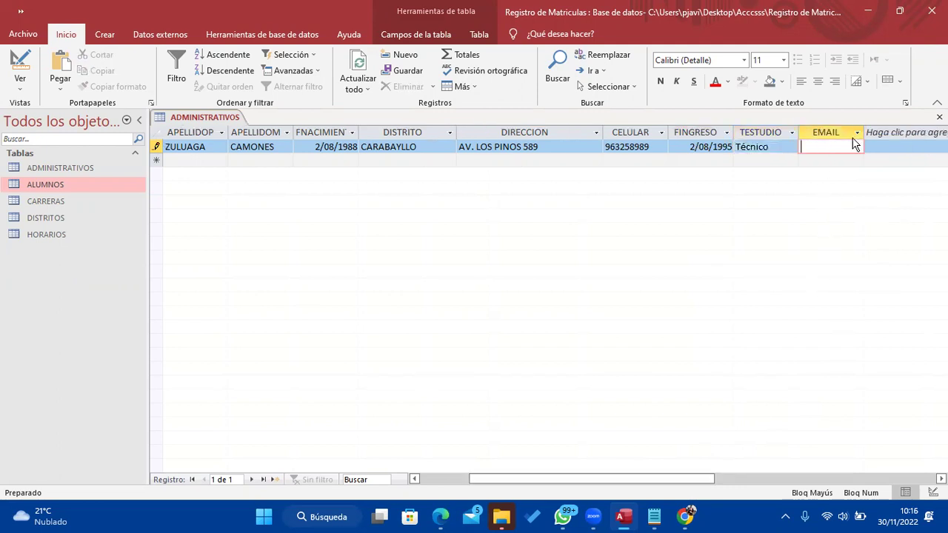
click(905, 132)
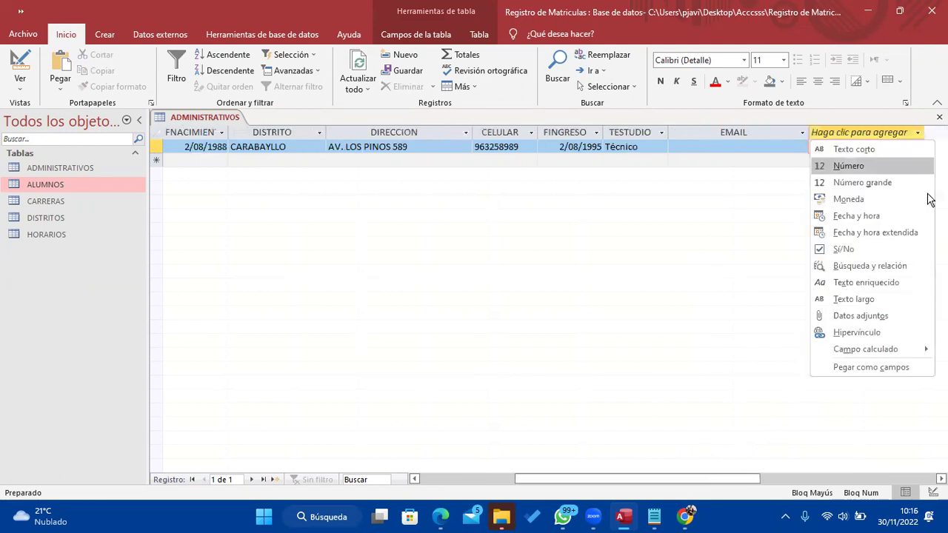
click(746, 147)
click(746, 147)
key(Caps_Lock)
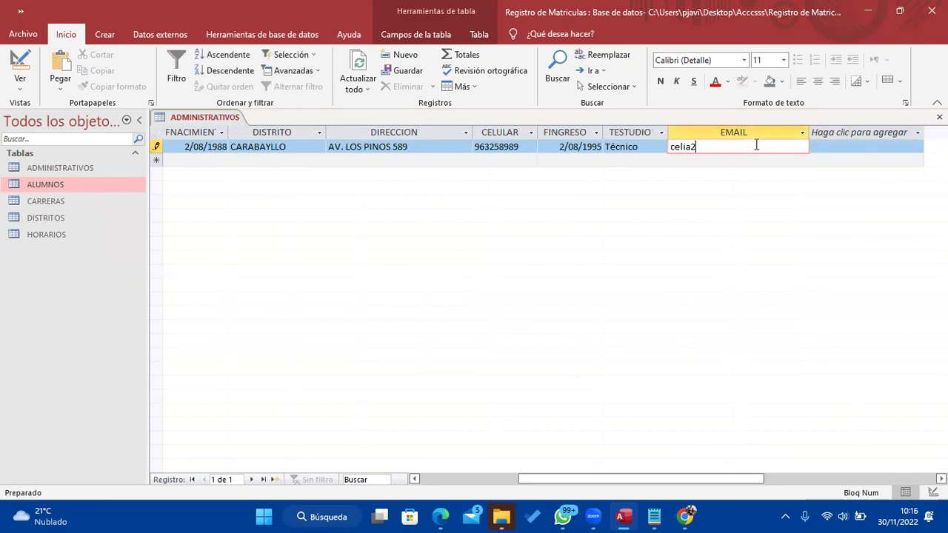
key(Tab)
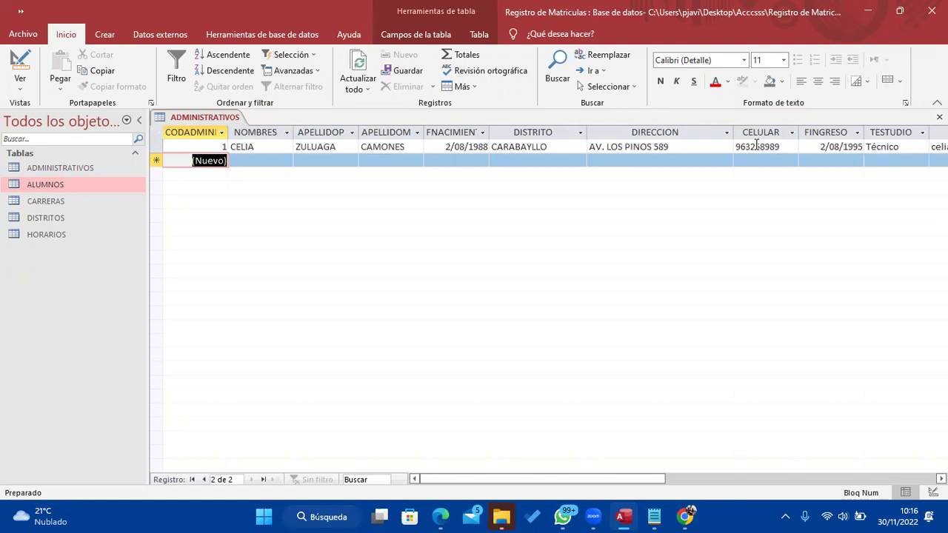
Enter record 2's name in capitals, both surnames and birth date 05/08/89
key(Tab)
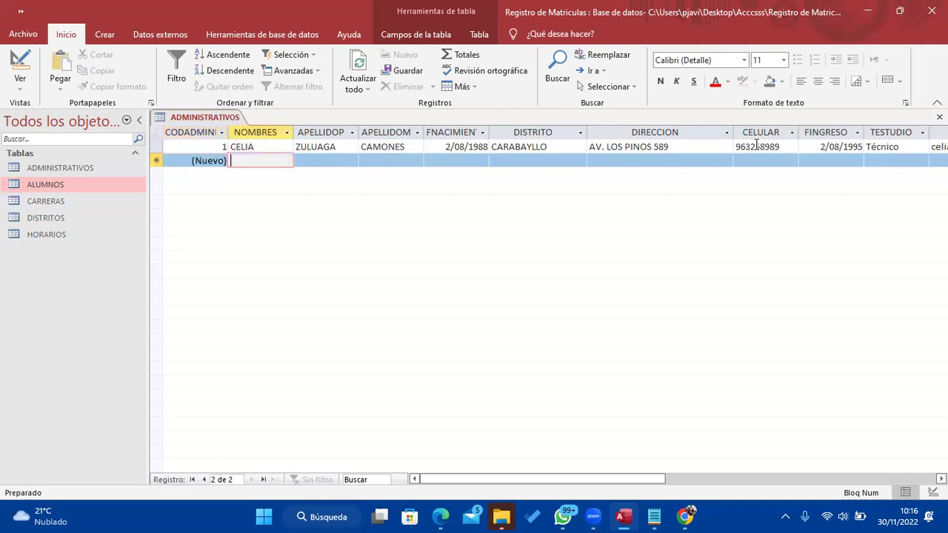
key(Tab)
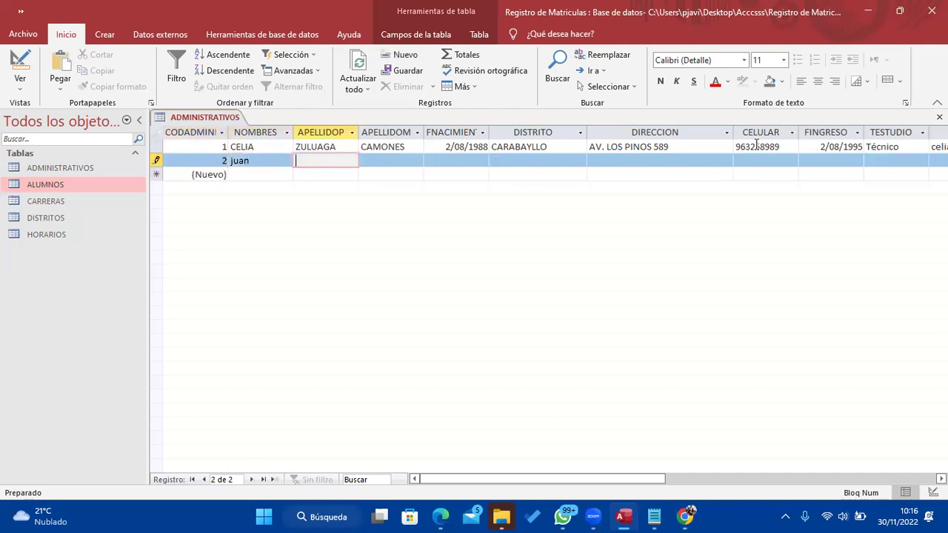
key(shift+Tab)
key(Caps_Lock)
key(Tab)
key(Tab)
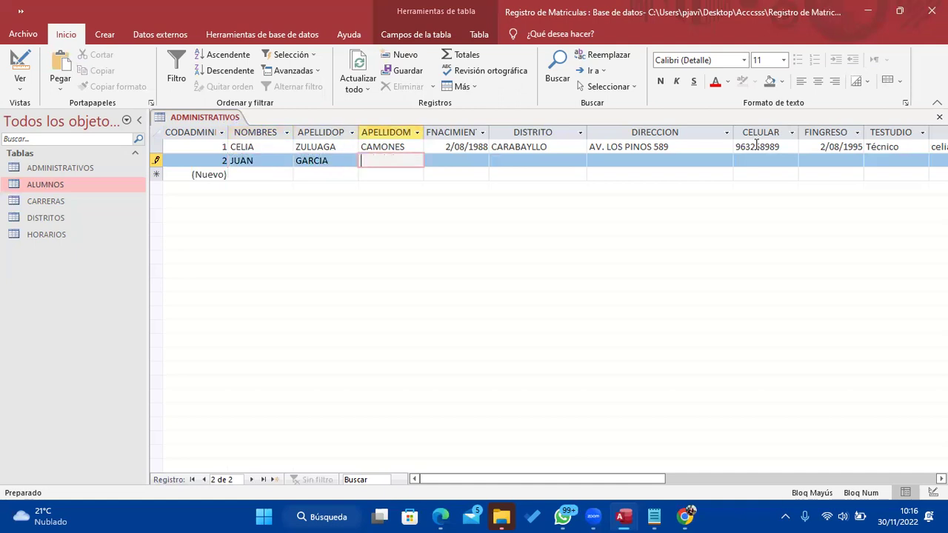
key(Tab)
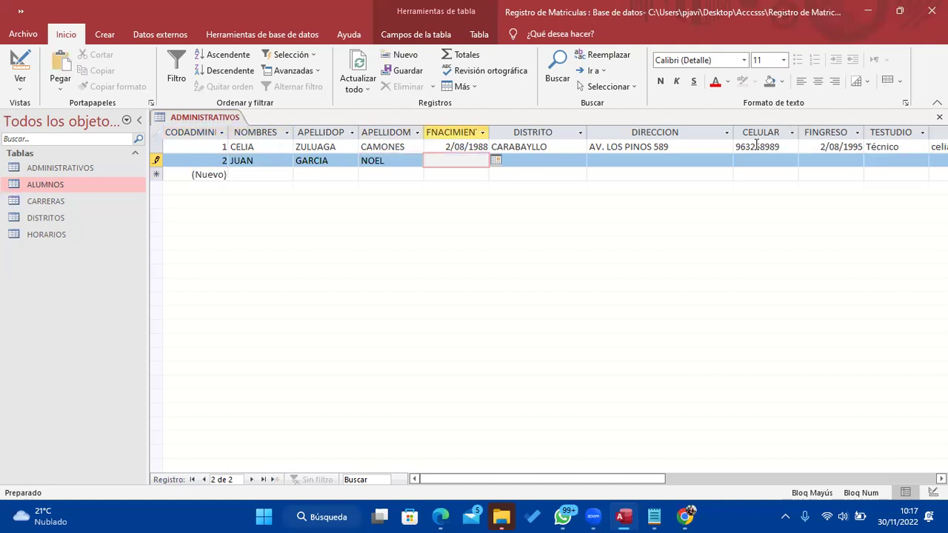
text(05/08/8)
text(9)
key(Tab)
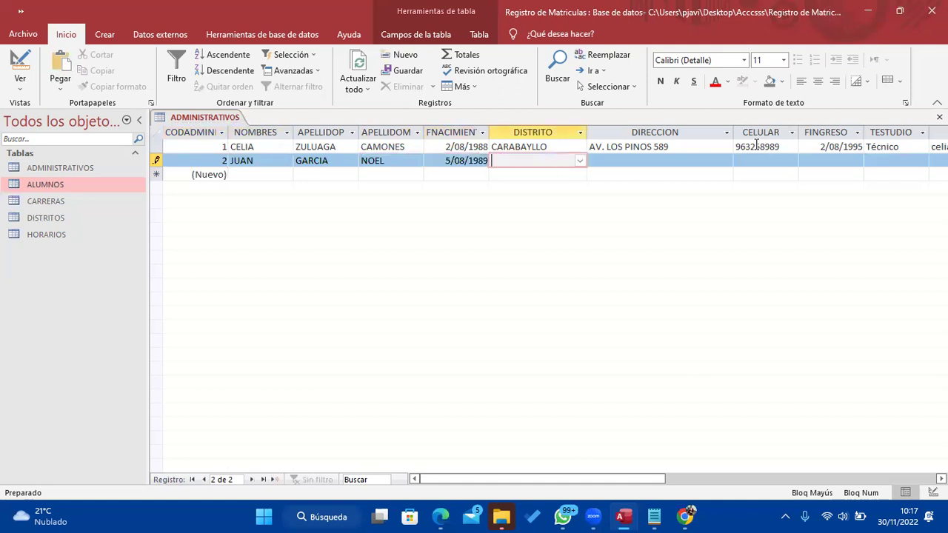
Choose COMAS as the district, then enter the address, phone number and entry date 10/12/1998
click(579, 160)
click(560, 197)
click(616, 162)
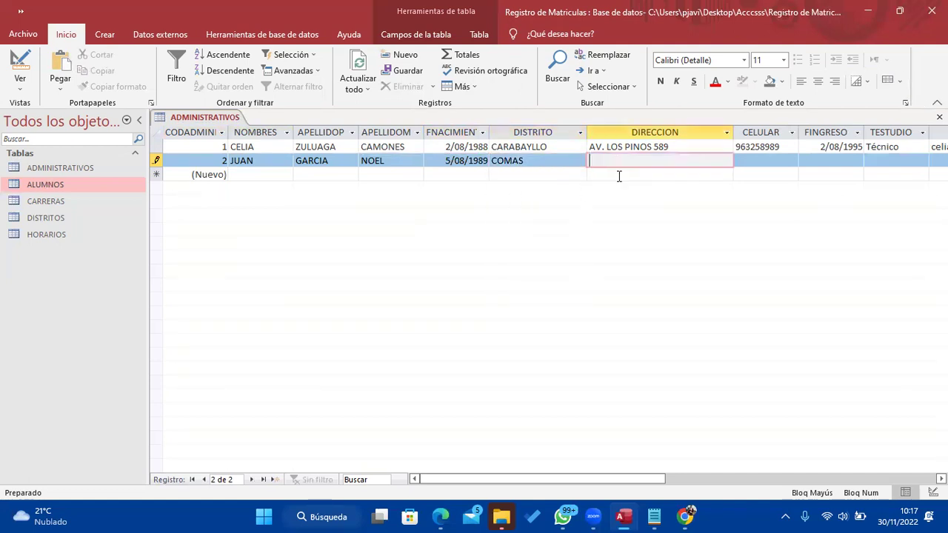
key(Tab)
text(963258741)
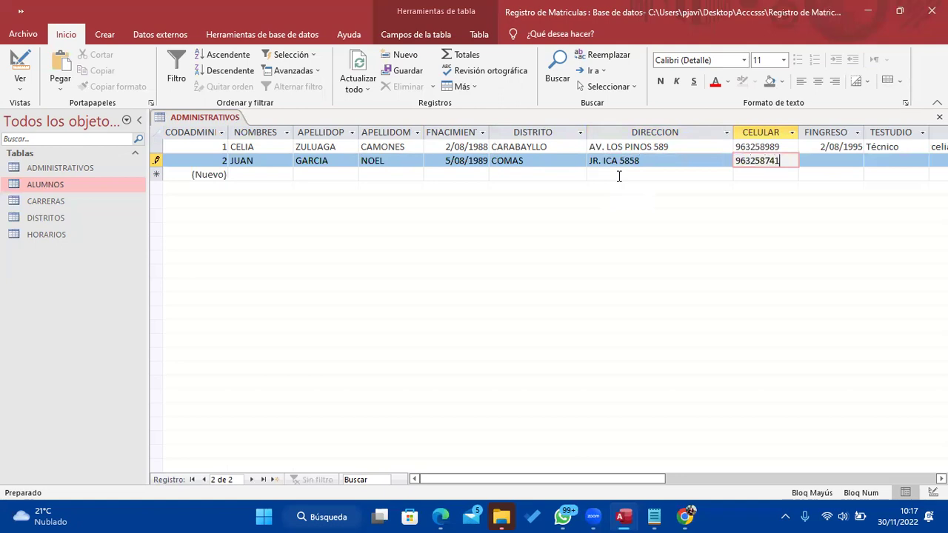
key(Tab)
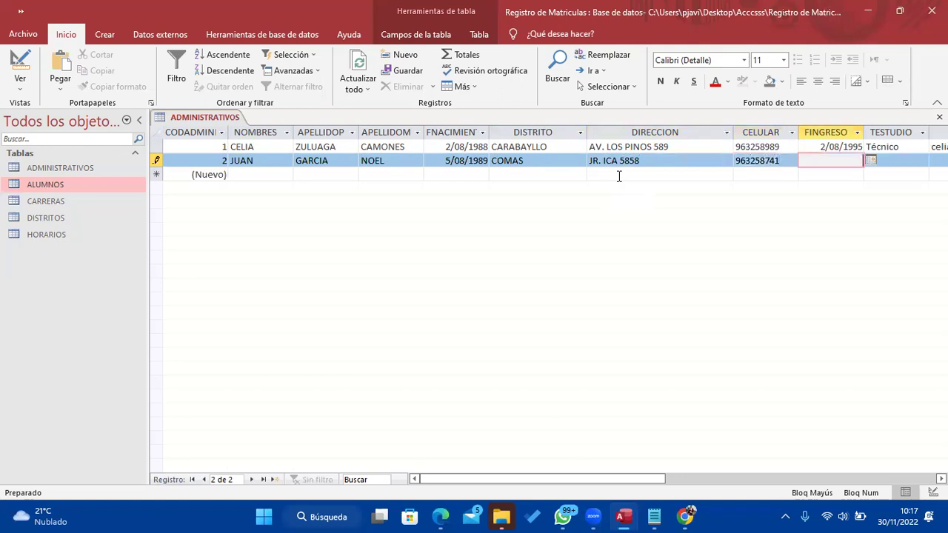
text(10/12/)
text(1998)
key(Tab)
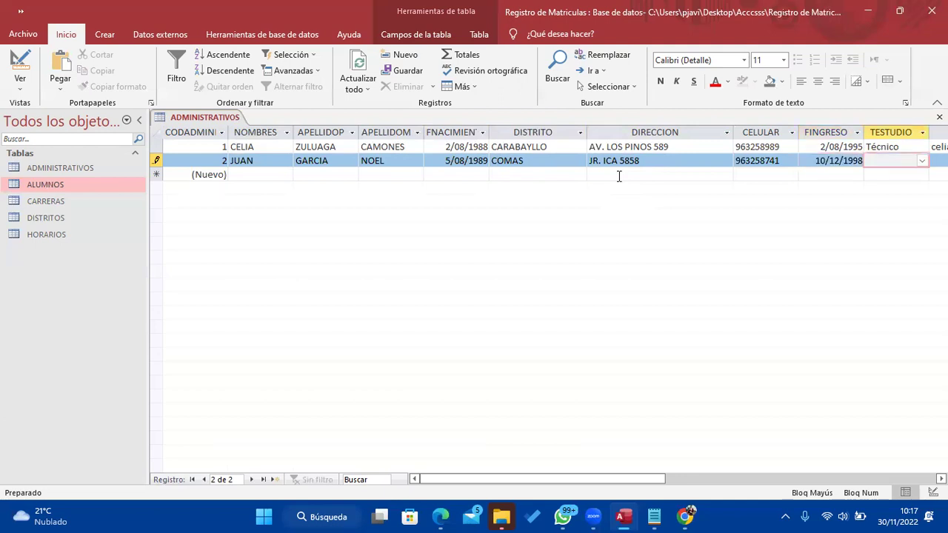
Set the study level to Licenciado and enter the record's e-mail in lowercase
click(921, 160)
click(898, 201)
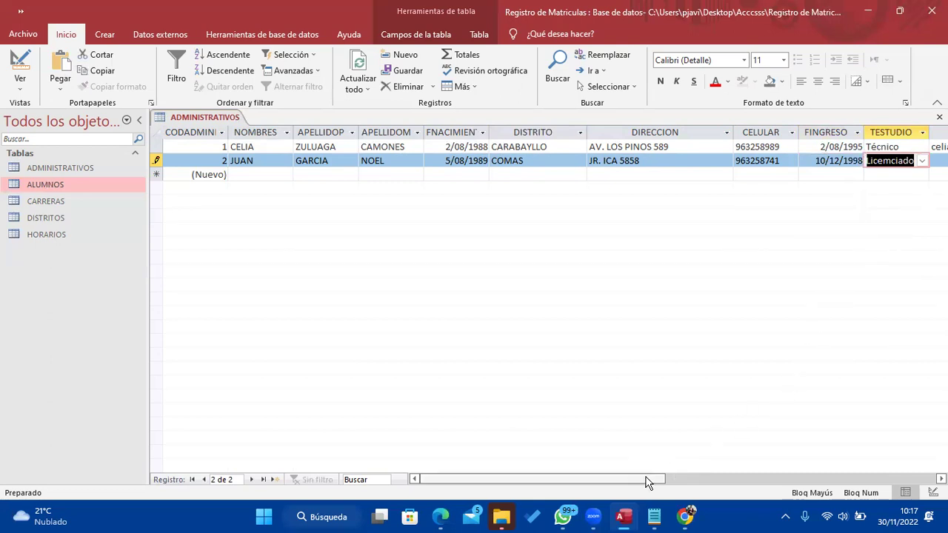
drag(645, 479, 726, 471)
click(805, 160)
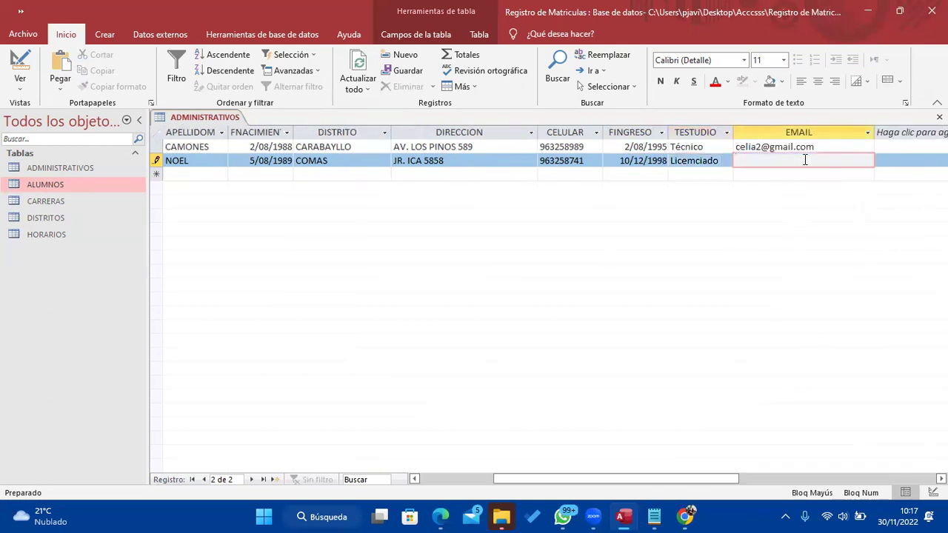
key(Caps_Lock)
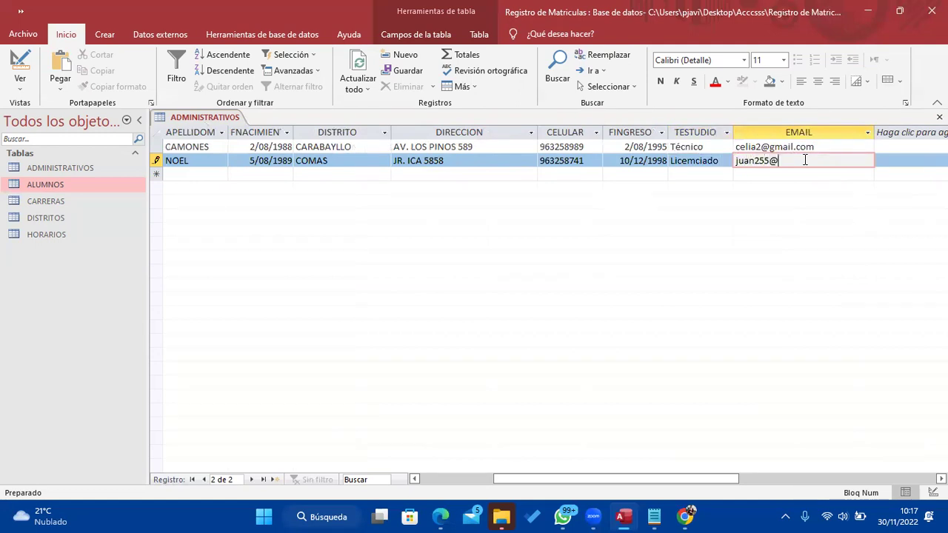
key(Tab)
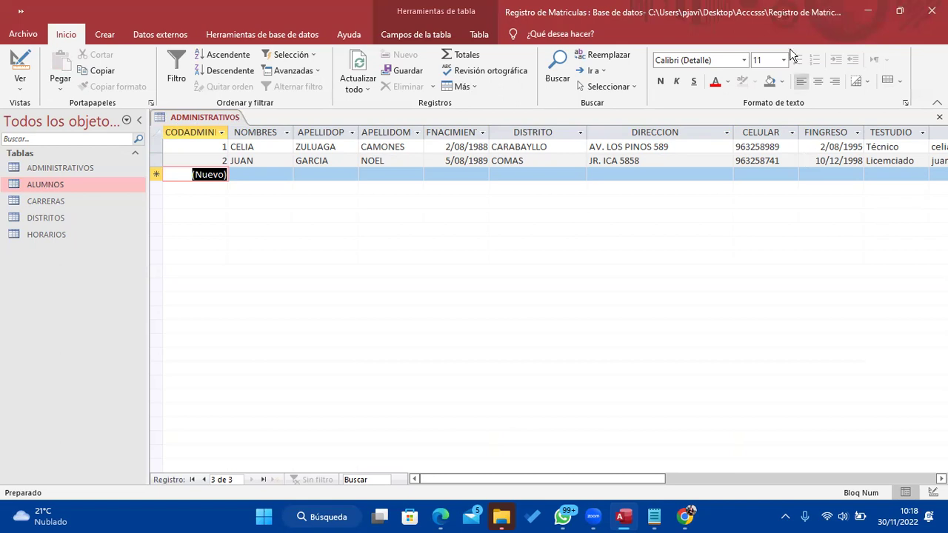
Close the ADMINISTRATIVOS table saving its changes, then bring the Notepad notes to the front
right_click(223, 118)
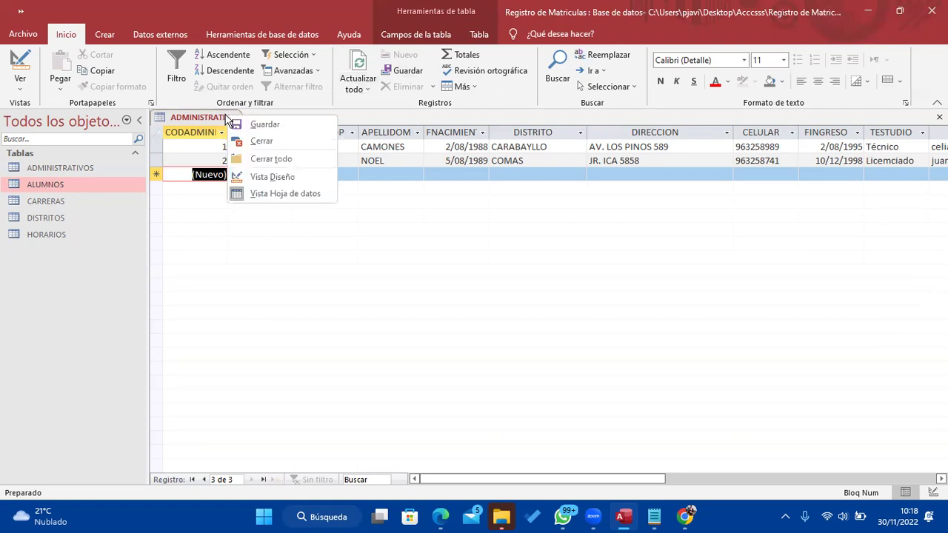
click(244, 140)
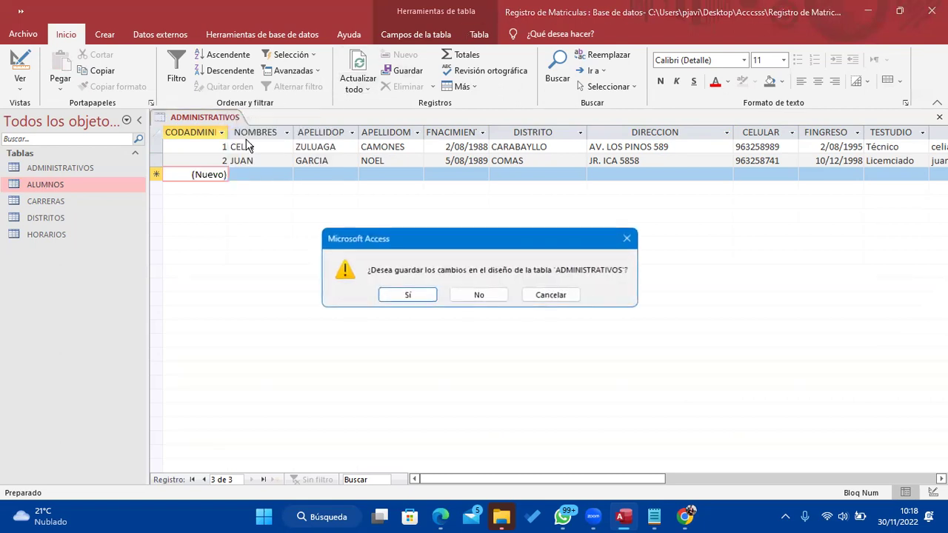
click(402, 296)
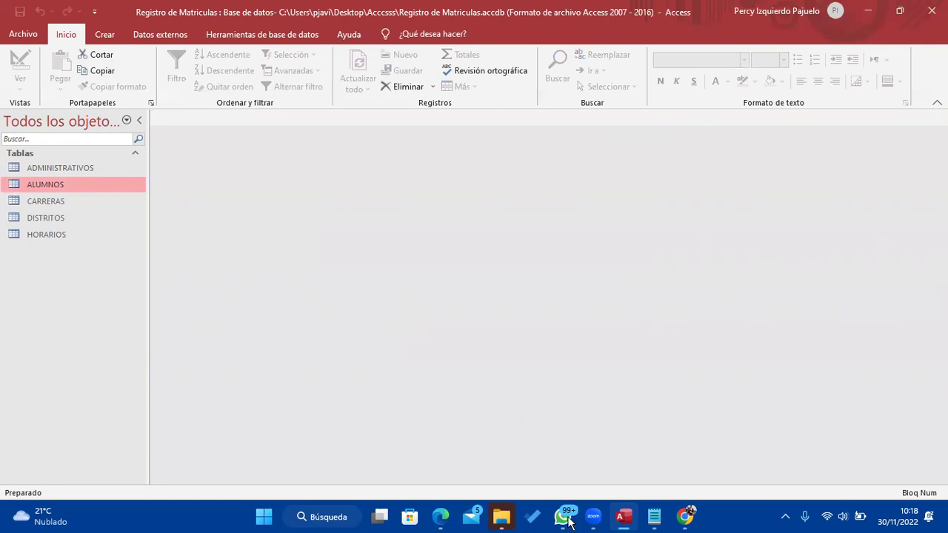
click(653, 518)
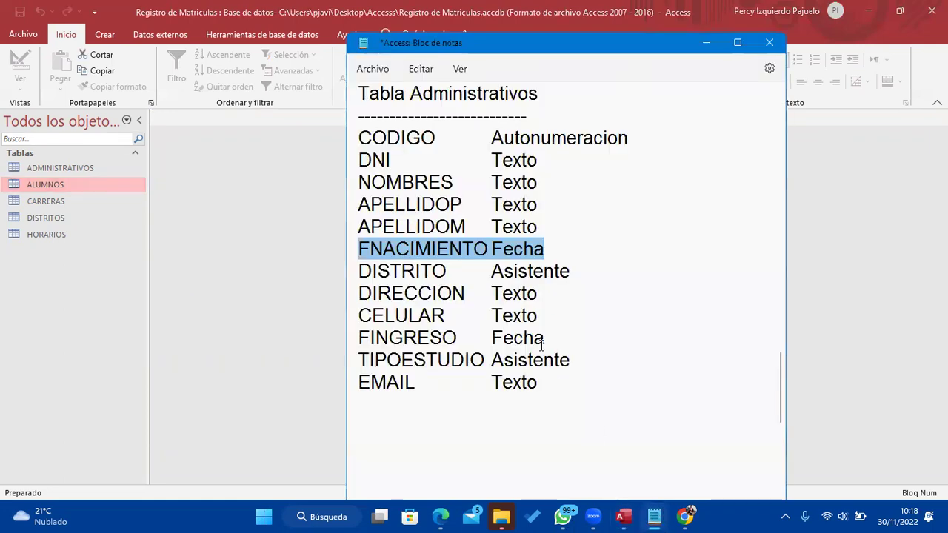
Add the heading 'Tabla: Ficha_Matricula' on the empty line below EMAIL in the notes
scroll(541, 348, up, 12)
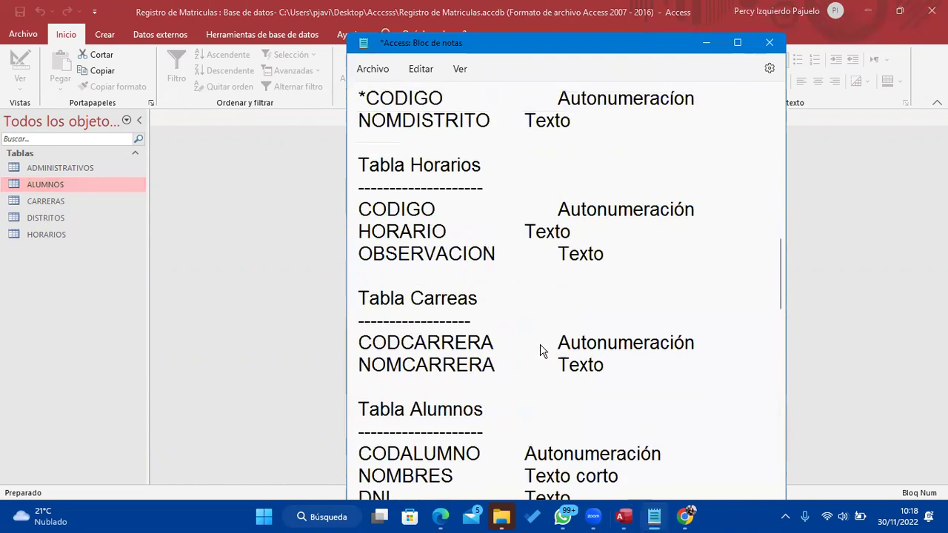
scroll(531, 312, up, 4)
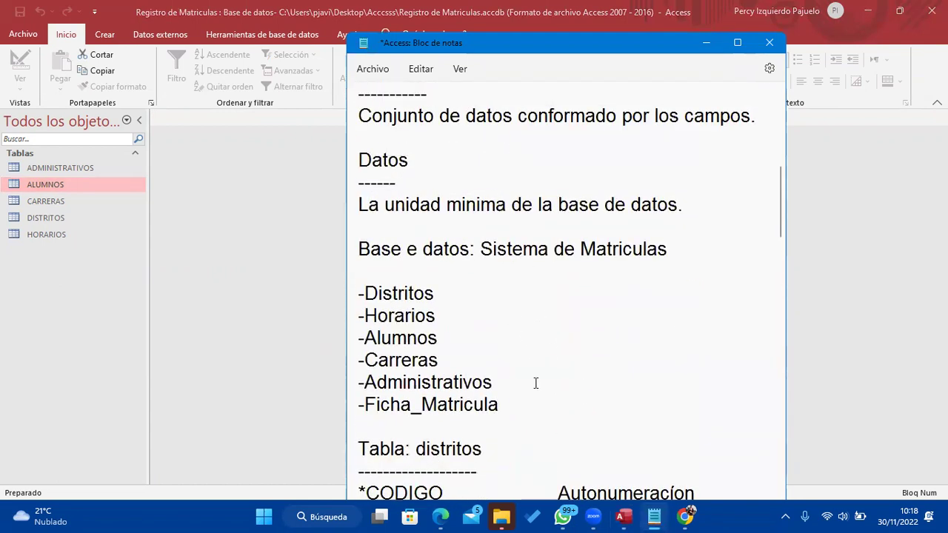
scroll(535, 382, down, 2)
click(492, 273)
drag(492, 273, 340, 275)
scroll(481, 320, down, 12)
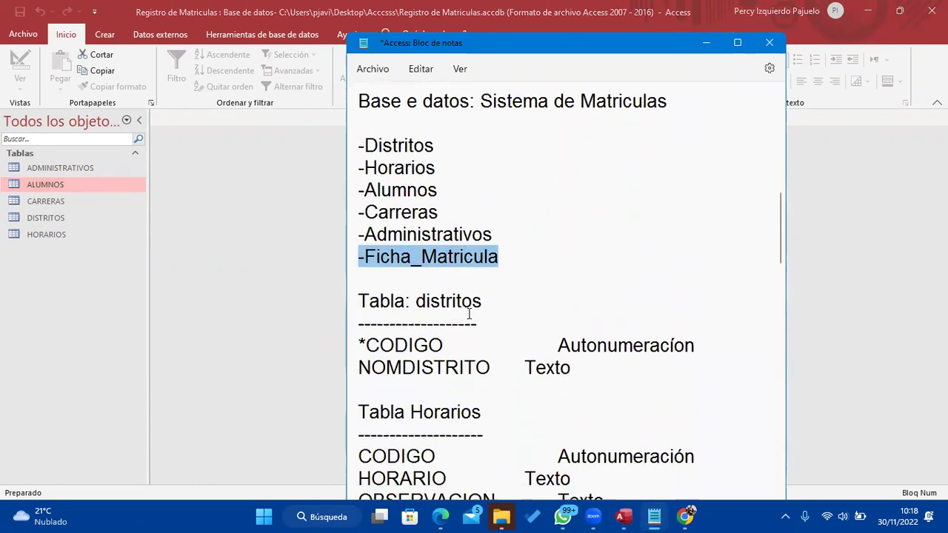
scroll(467, 311, down, 6)
scroll(413, 271, up, 5)
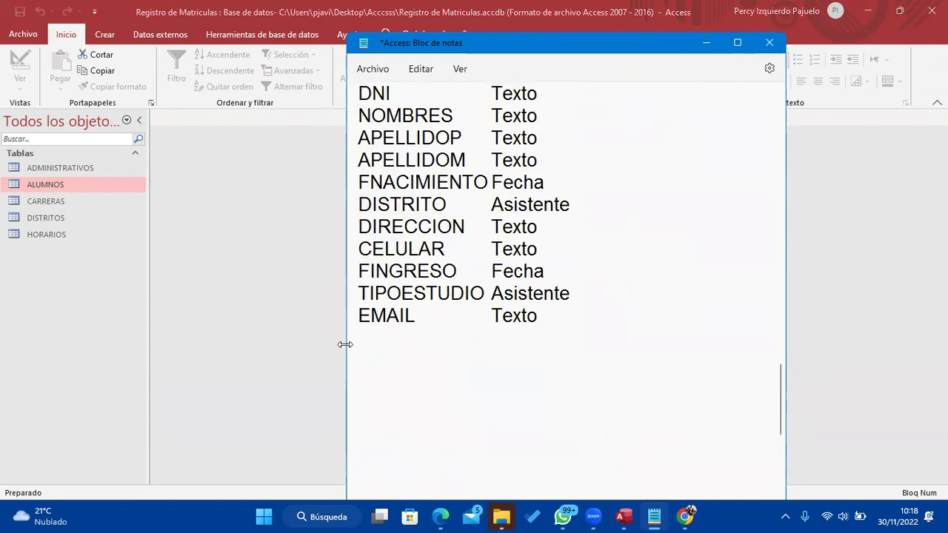
drag(346, 346, 92, 346)
scroll(247, 358, down, 1)
click(176, 318)
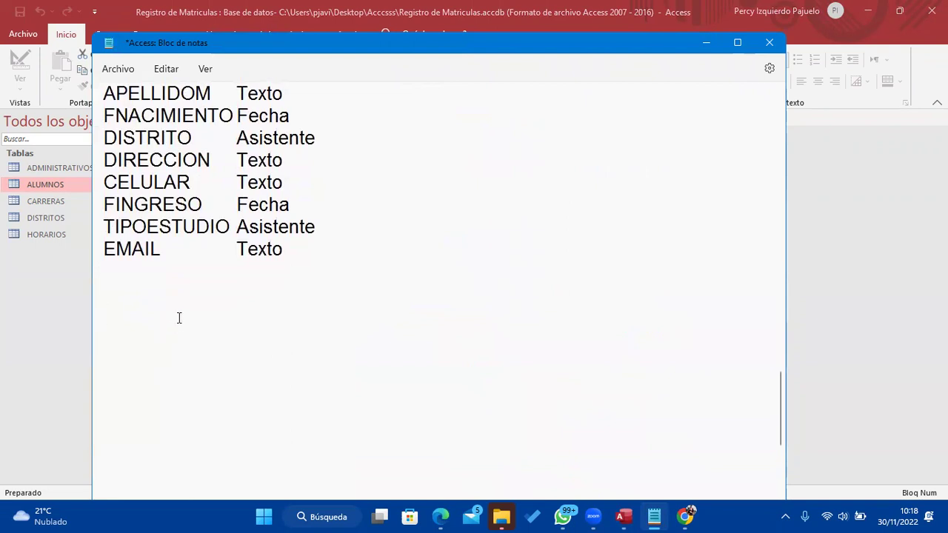
text(Tabla: Ficha_Matricukla)
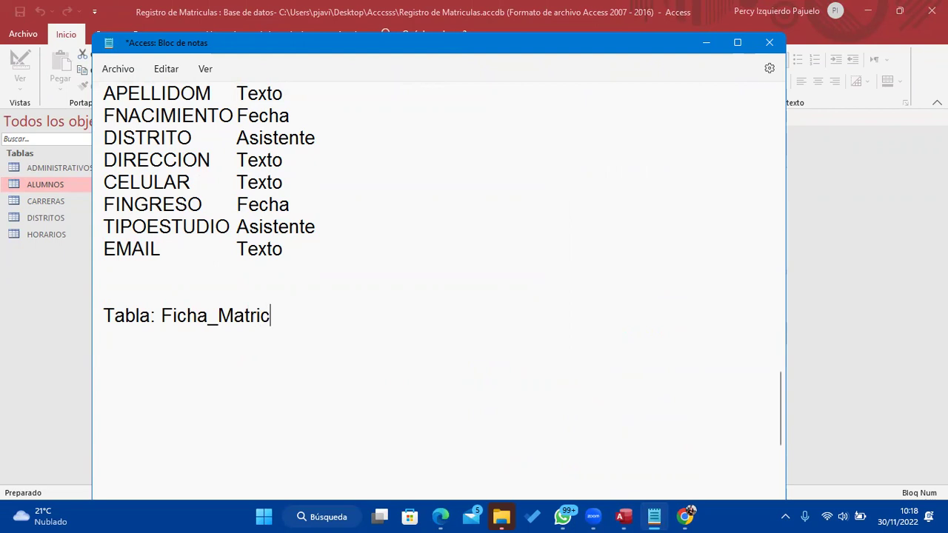
key(BackSpace)
key(BackSpace)
key(BackSpace)
text(la)
key(Return)
key(Return)
Add the field line 'NUMMATRICULA AUTONUMERACION' under the new heading
text(N)
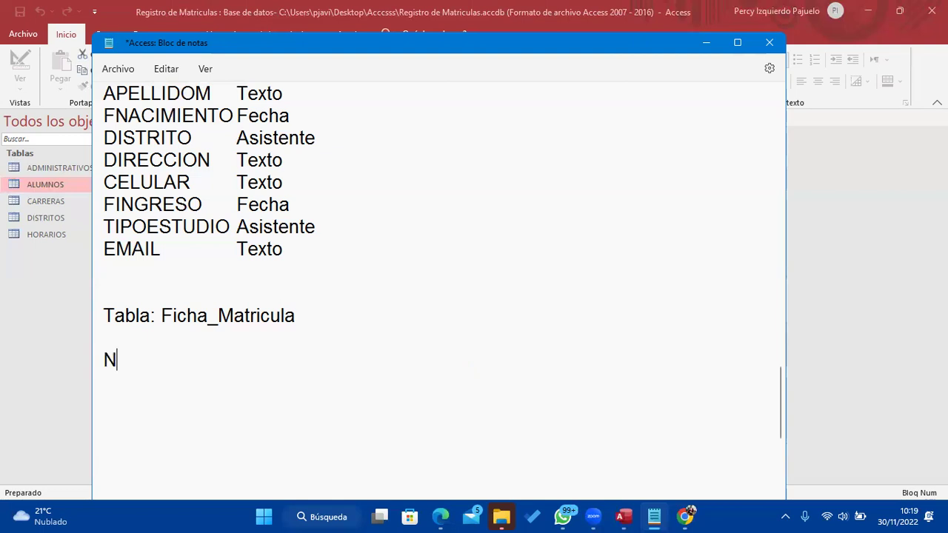
text(UMMATROICU)
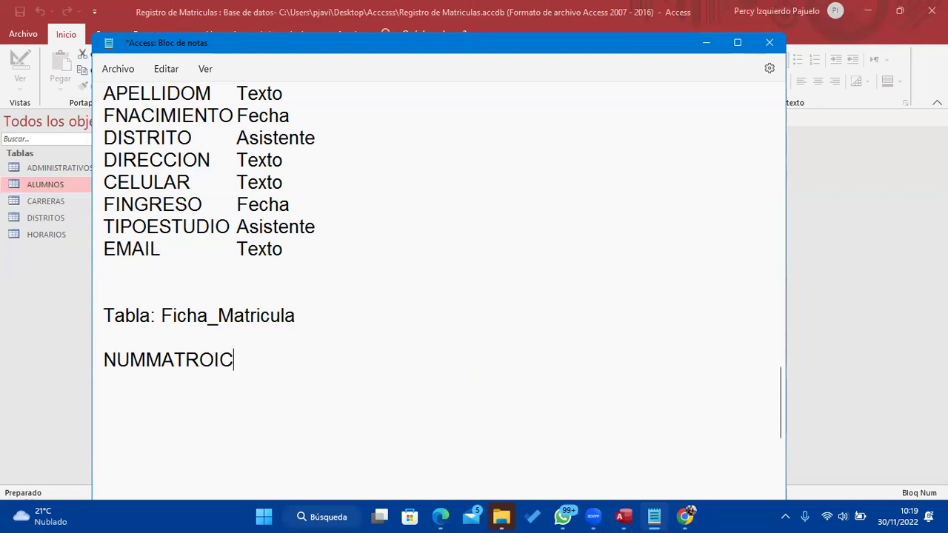
key(BackSpace)
key(BackSpace)
key(BackSpace)
key(BackSpace)
text(ICULA   )
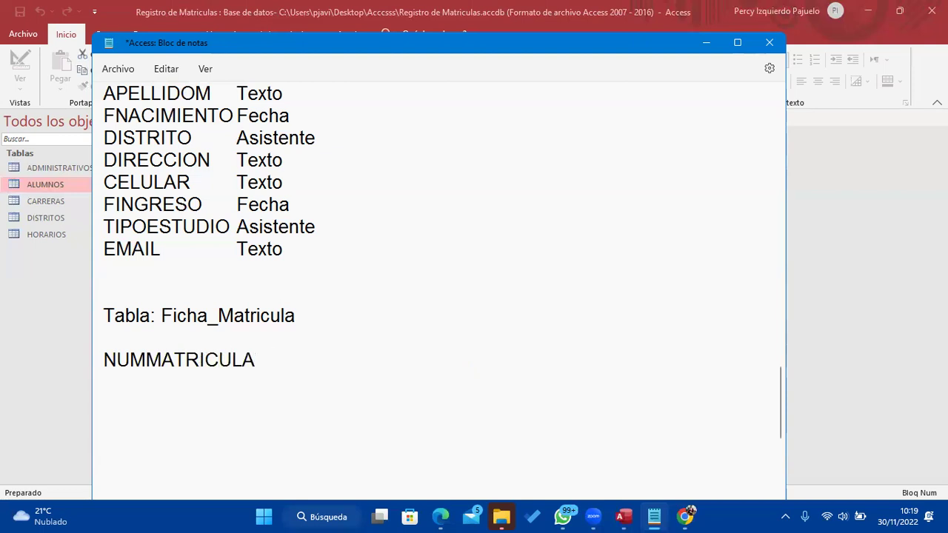
text(      AUTONUMERACION)
key(Return)
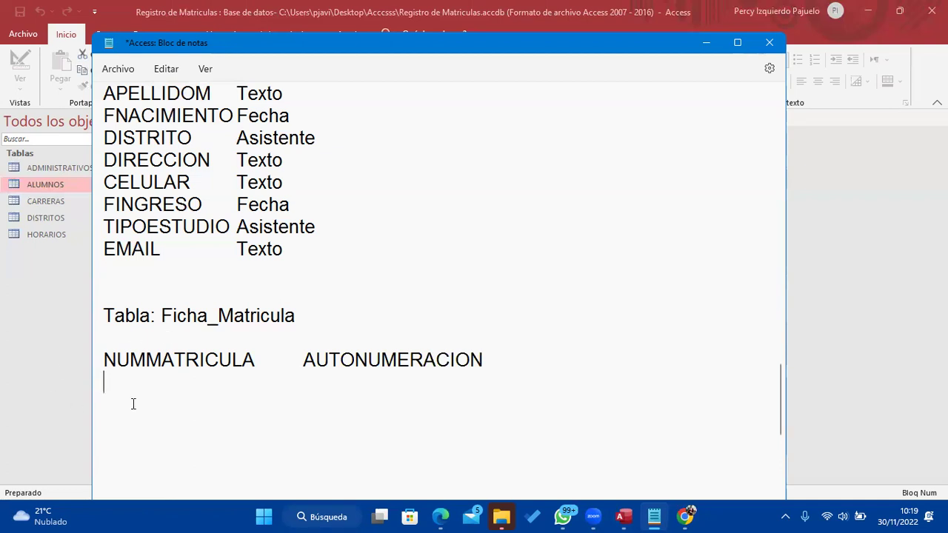
drag(303, 360, 541, 367)
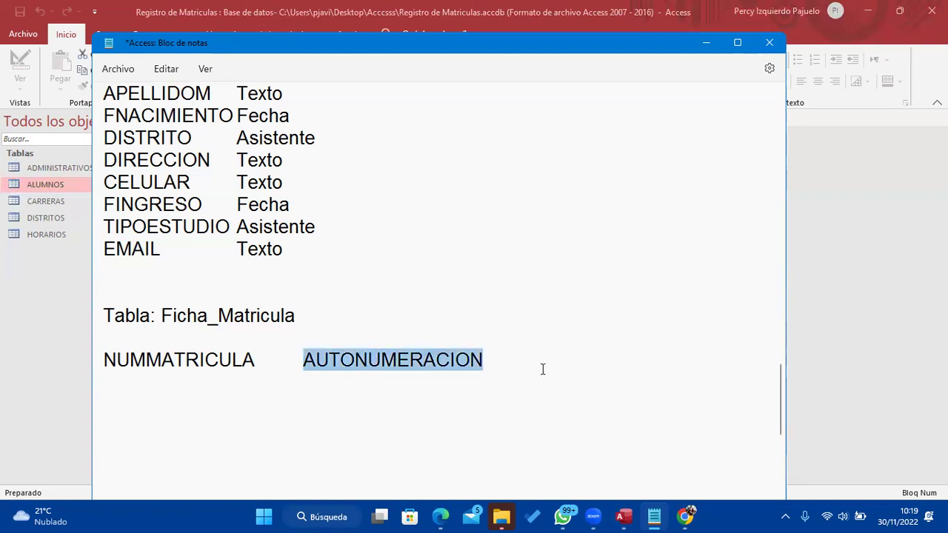
Finish the key field's Autonumeracion type and add FECHA with type Fecha
text(Autonumeracion)
key(Return)
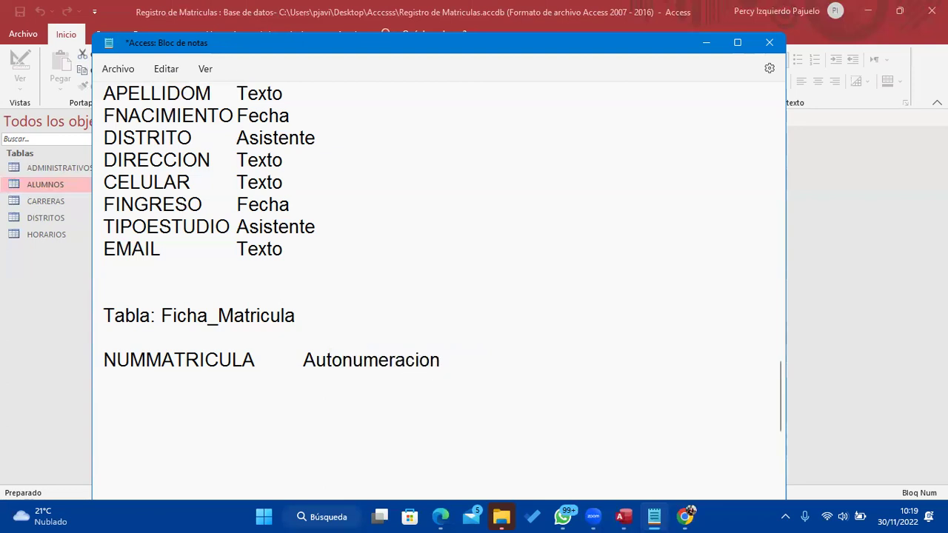
text(FECHA)
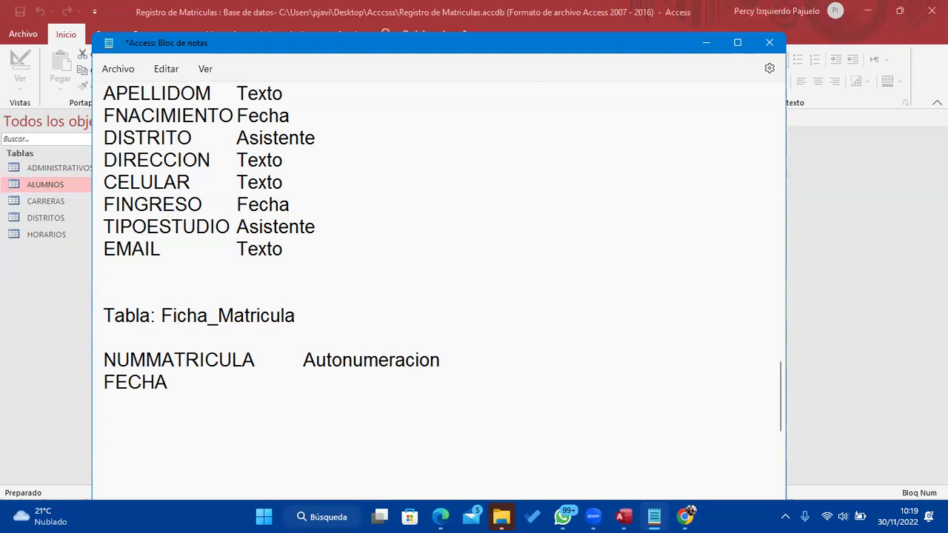
key(Tab)
key(Tab)
key(Tab)
key(Tab)
text(Fecha)
key(Return)
Add CARRERA and ALUMNO, both with type Asistente de busqueda
text(carrera)
key(BackSpace)
key(BackSpace)
key(BackSpace)
key(BackSpace)
key(BackSpace)
key(BackSpace)
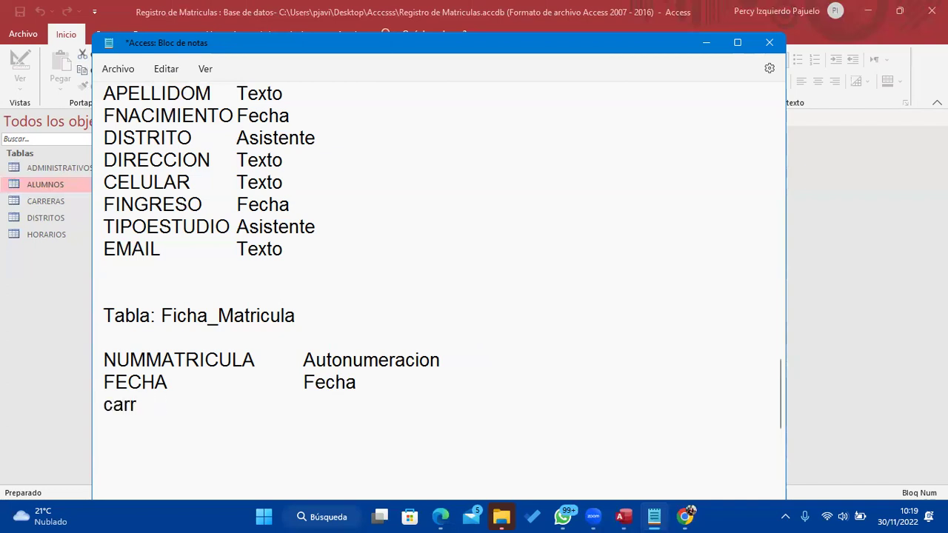
key(BackSpace)
text(RRERA)
key(Tab)
key(Tab)
key(Tab)
key(Tab)
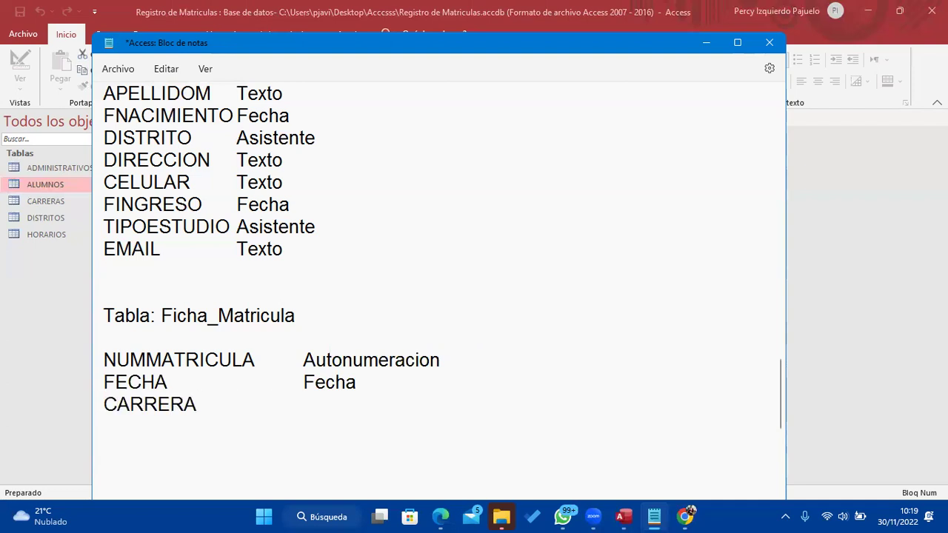
text(Asistente)
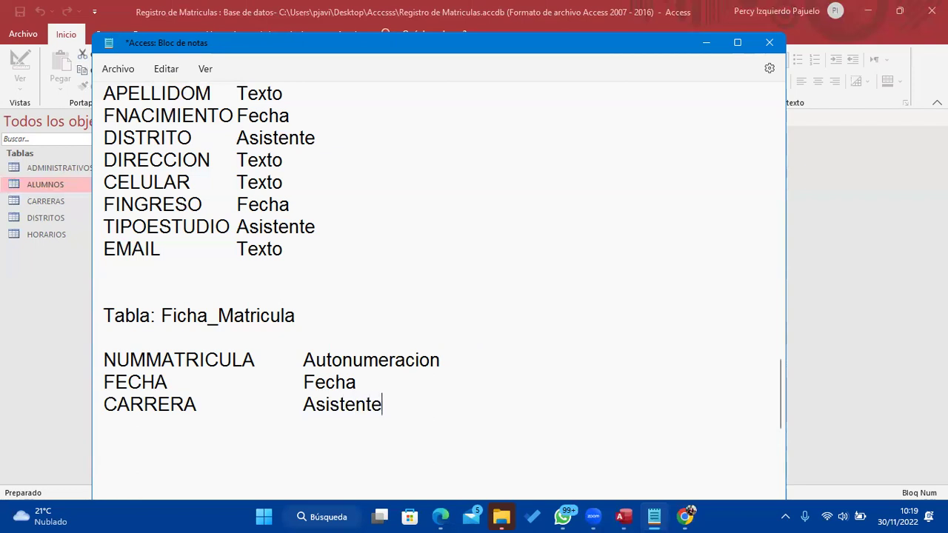
text( de busqueda)
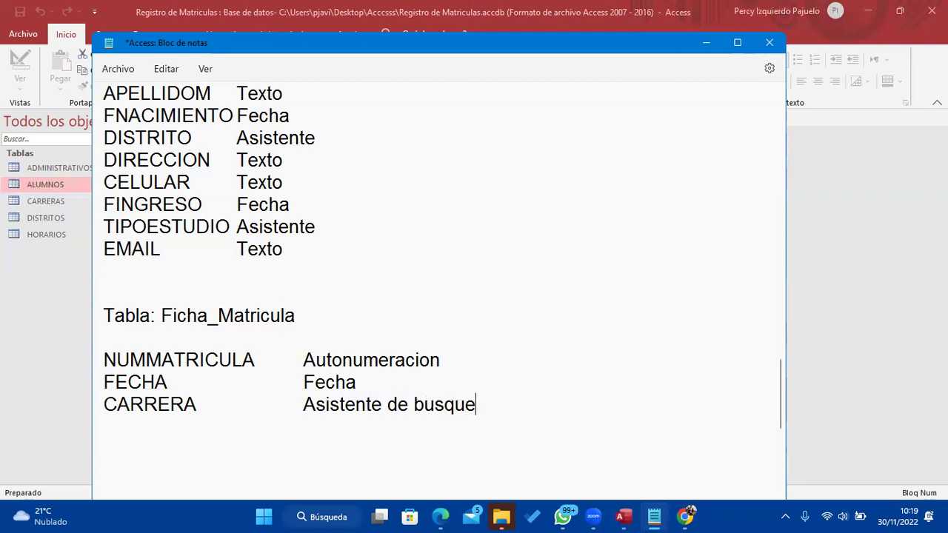
key(Return)
text(ALUMNO)
key(Tab)
key(Tab)
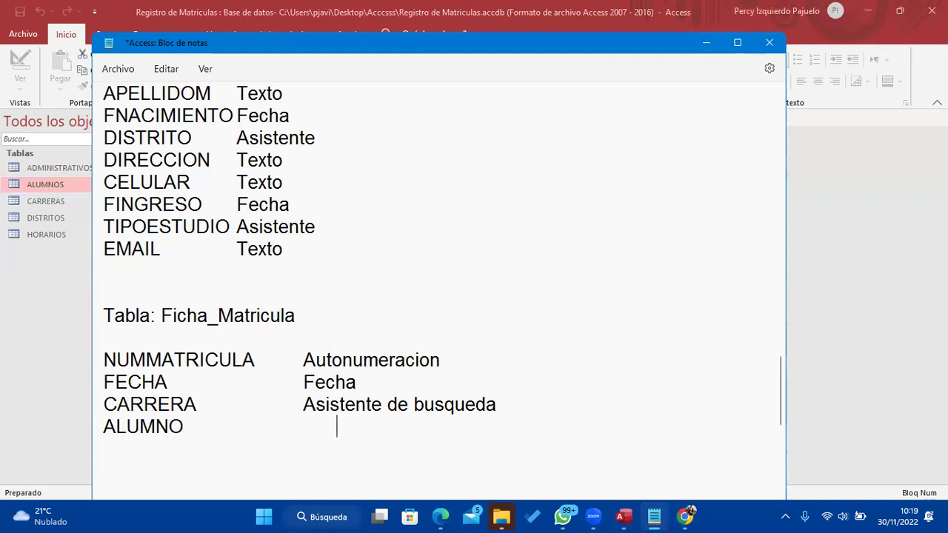
text(A)
key(BackSpace)
key(BackSpace)
text(Asistente de busqueda)
key(Return)
key(Return)
key(Return)
key(Return)
key(Return)
key(Return)
Add the PAGO field with type Money
key(BackSpace)
key(BackSpace)
key(BackSpace)
key(BackSpace)
key(BackSpace)
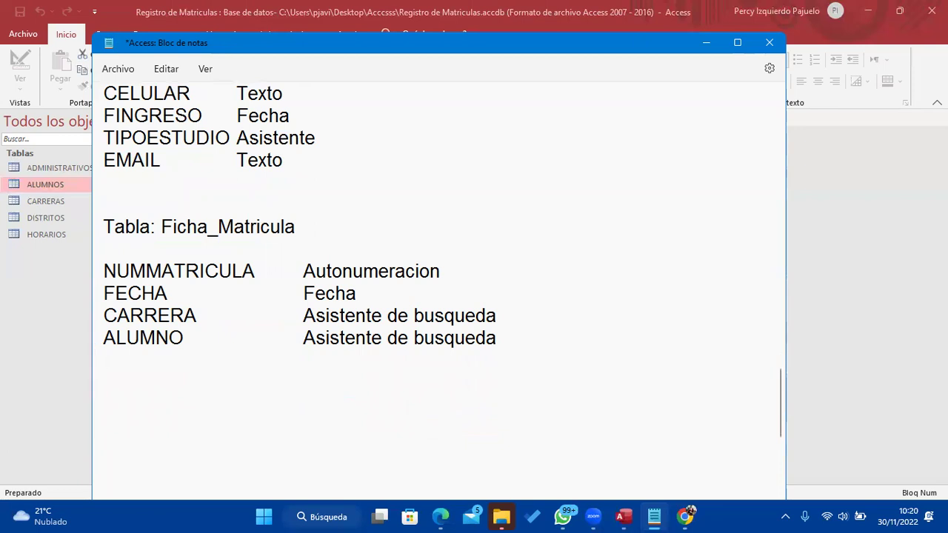
text(so)
key(BackSpace)
key(BackSpace)
text(PGO)
key(Tab)
key(BackSpace)
key(BackSpace)
key(BackSpace)
text(AGO)
key(Tab)
key(Tab)
key(Tab)
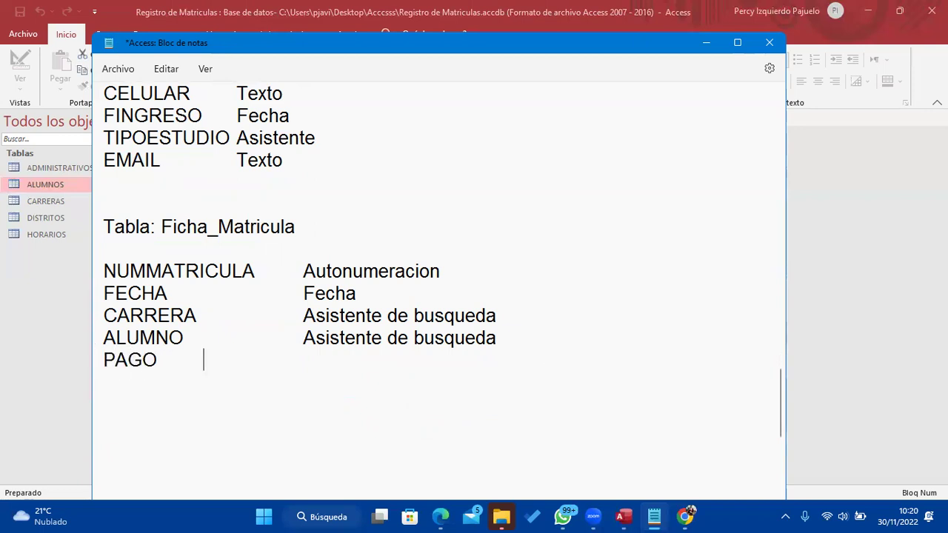
key(Tab)
key(Tab)
text(Money)
key(Return)
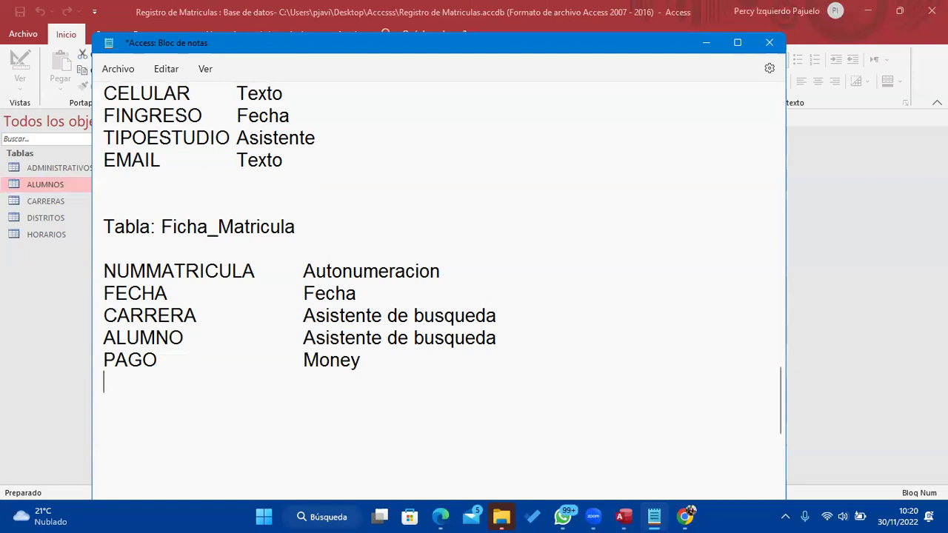
Add the DESCUENTO field with type Si/No
text(DESCUENTO)
key(Tab)
key(Tab)
key(Tab)
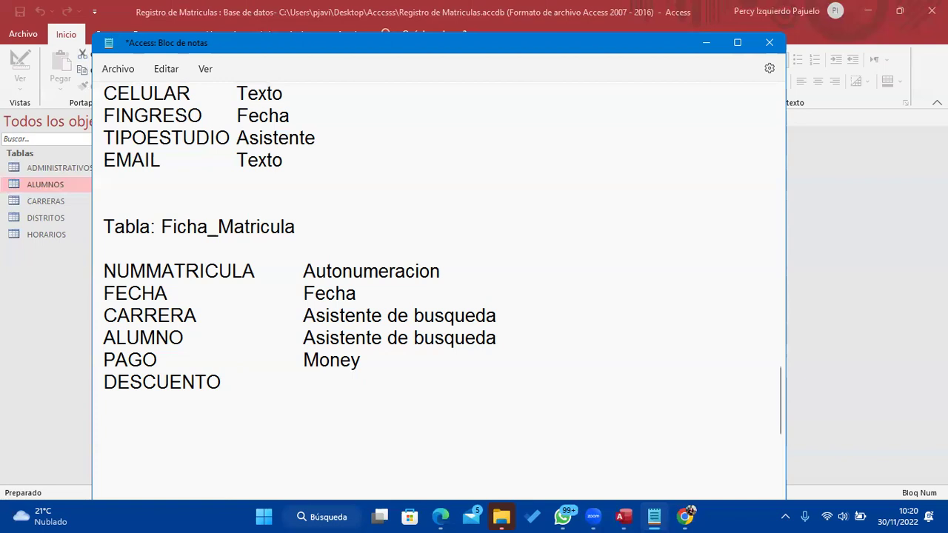
click(307, 394)
text(Si/No)
key(Return)
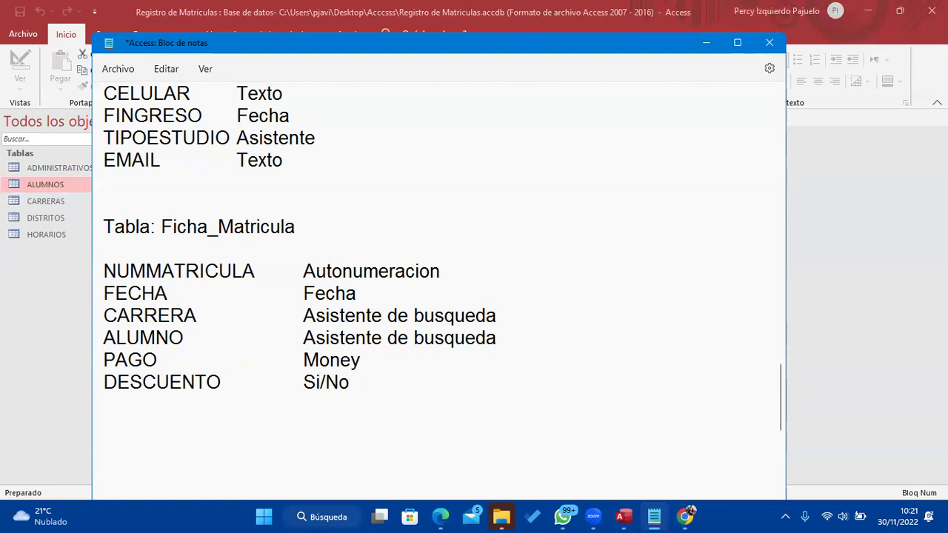
Add IMPORTEDES and TPAGO, both with type Money
text(IMPOR)
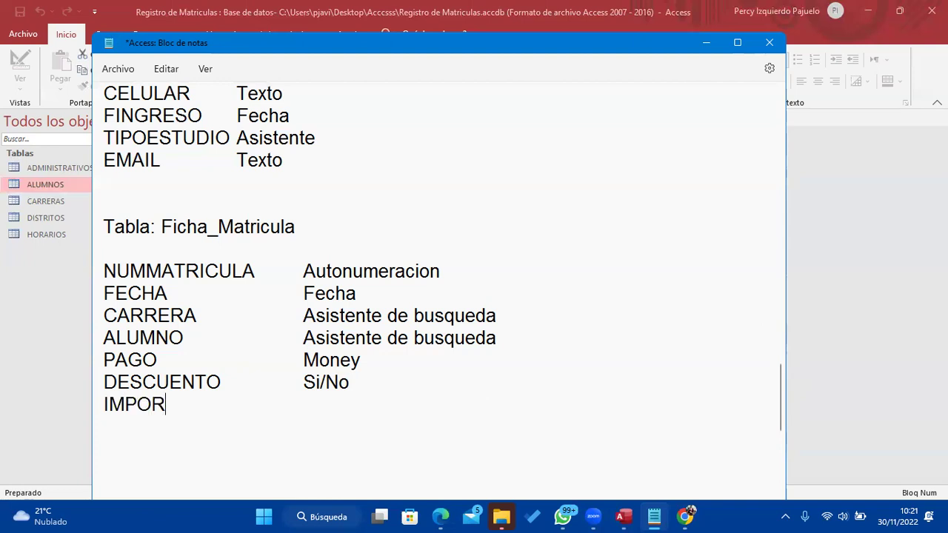
text(TEDES)
key(Tab)
key(Tab)
key(Tab)
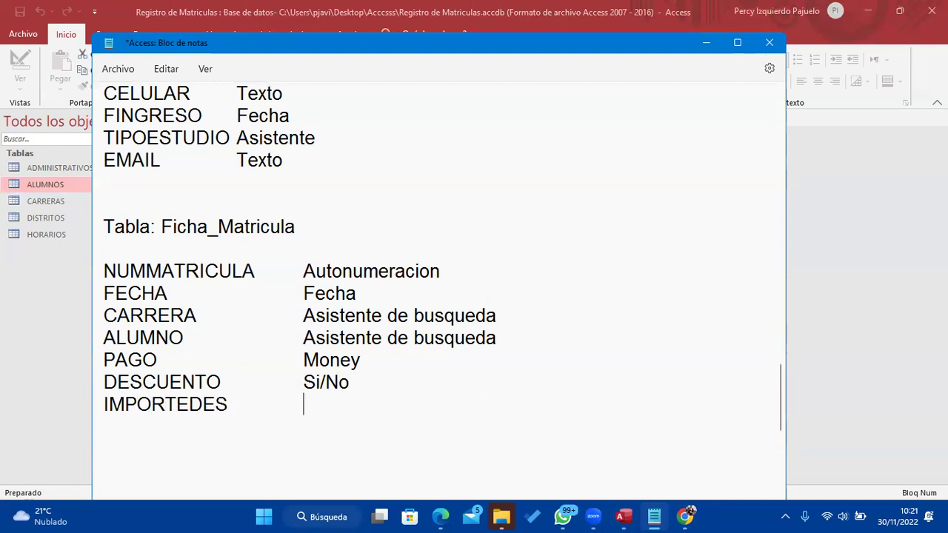
text(Money)
key(Return)
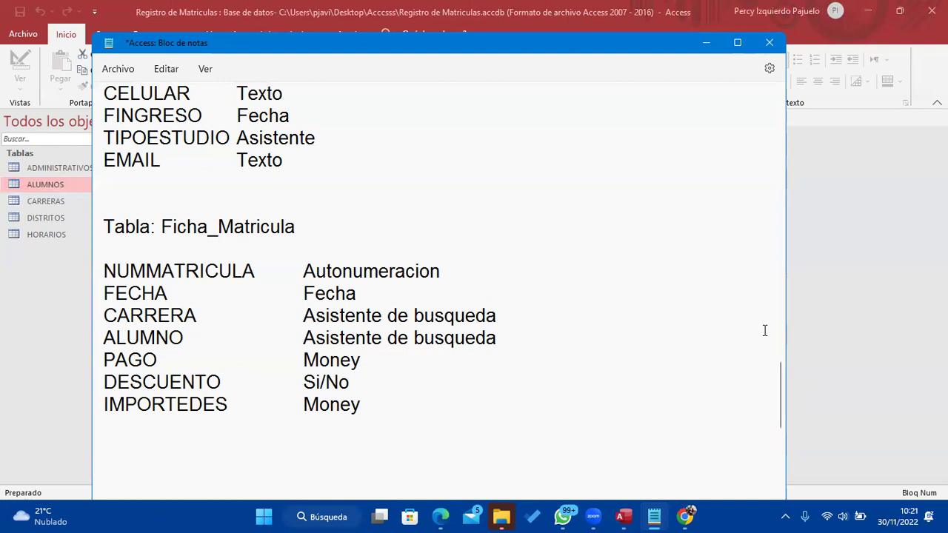
text(TPAGO)
key(Tab)
key(Tab)
key(Tab)
Add ADMINISTRATVO as Asistente de Busqueda and Observacion as Texto largo
key(Tab)
text(Money)
key(Return)
text(ADMINISTRATVO)
key(Tab)
key(Tab)
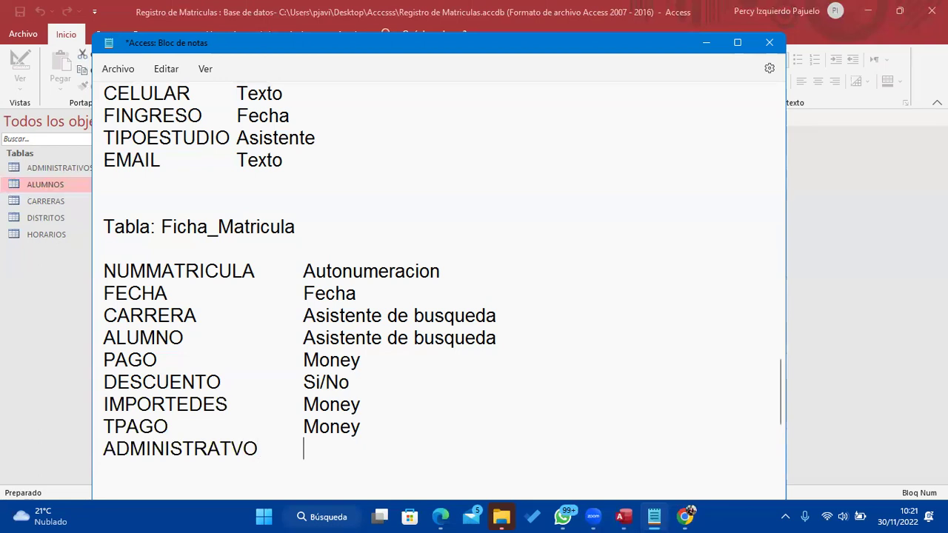
text(Asistente)
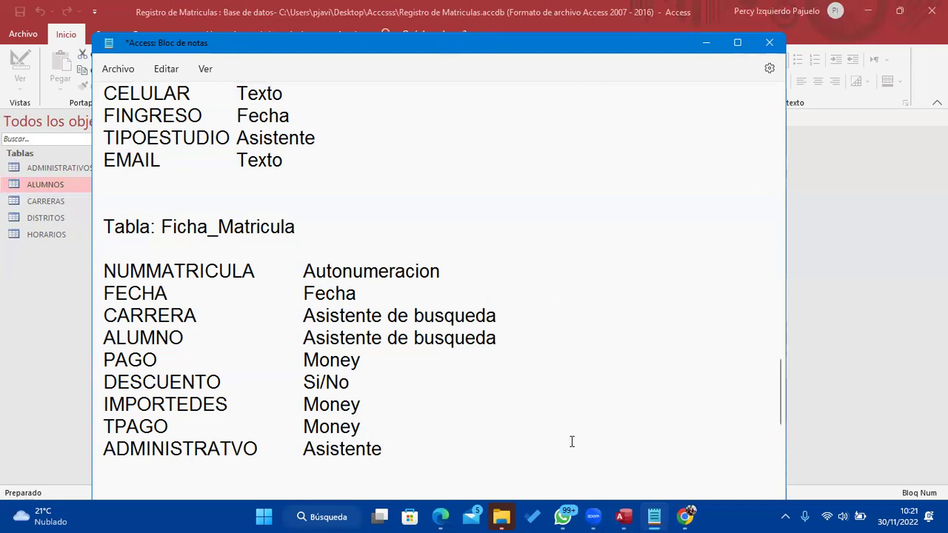
text( de Busqueda)
key(Return)
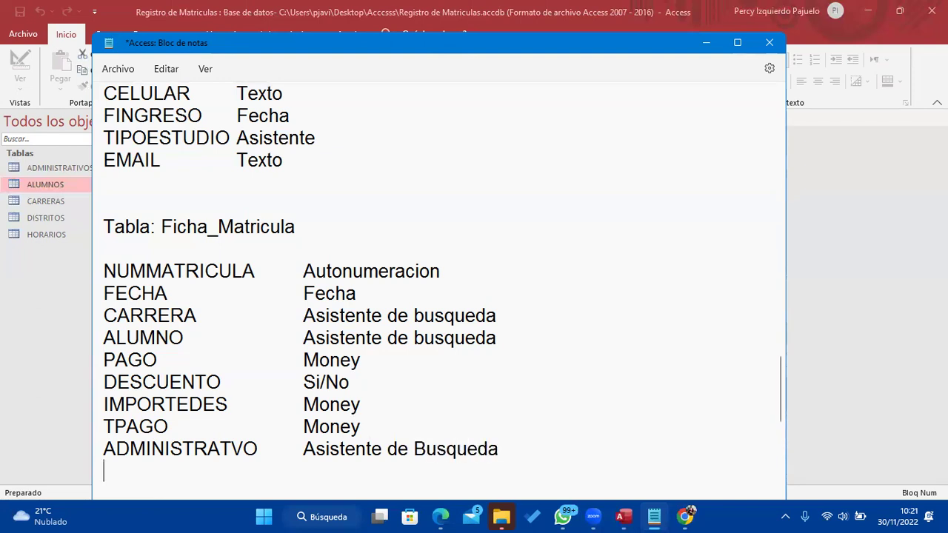
text(Observacion)
key(Tab)
key(Tab)
key(Tab)
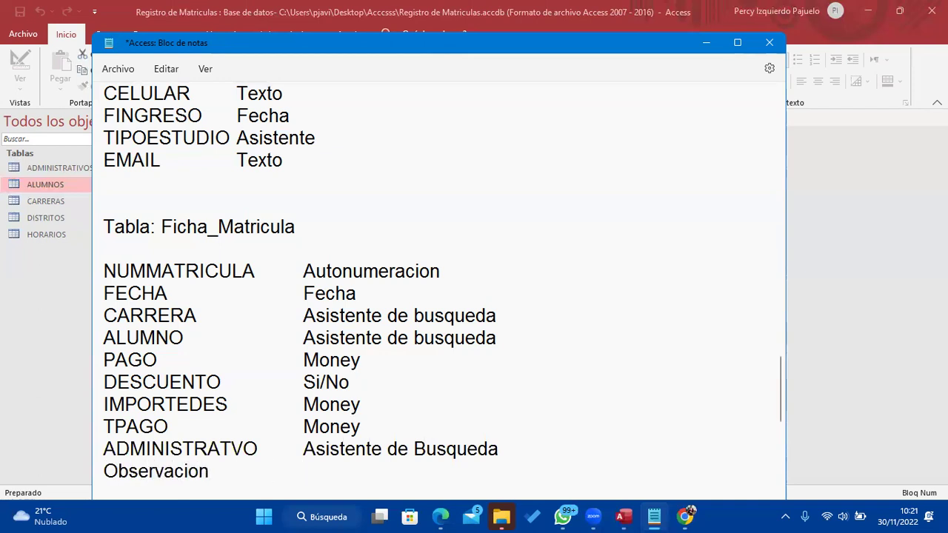
text(Texto largo)
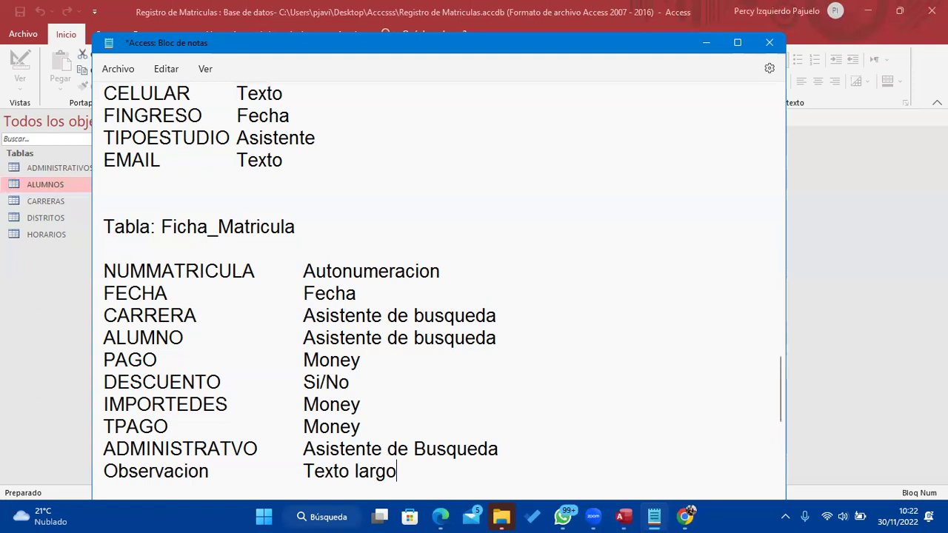
Move the CARRERA line so it sits below ALUMNO
drag(106, 317, 560, 308)
key(ctrl+c)
key(Delete)
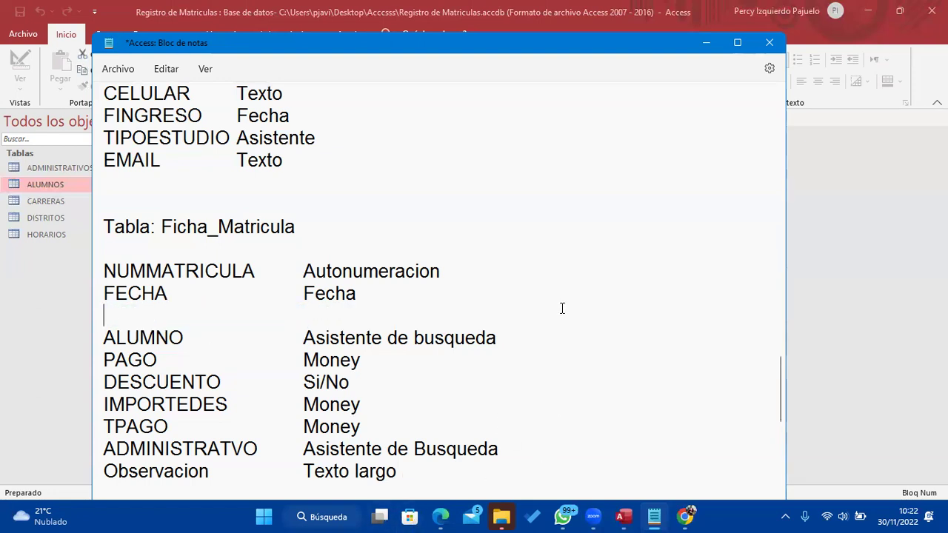
key(BackSpace)
click(546, 333)
click(544, 319)
key(Return)
key(ctrl+v)
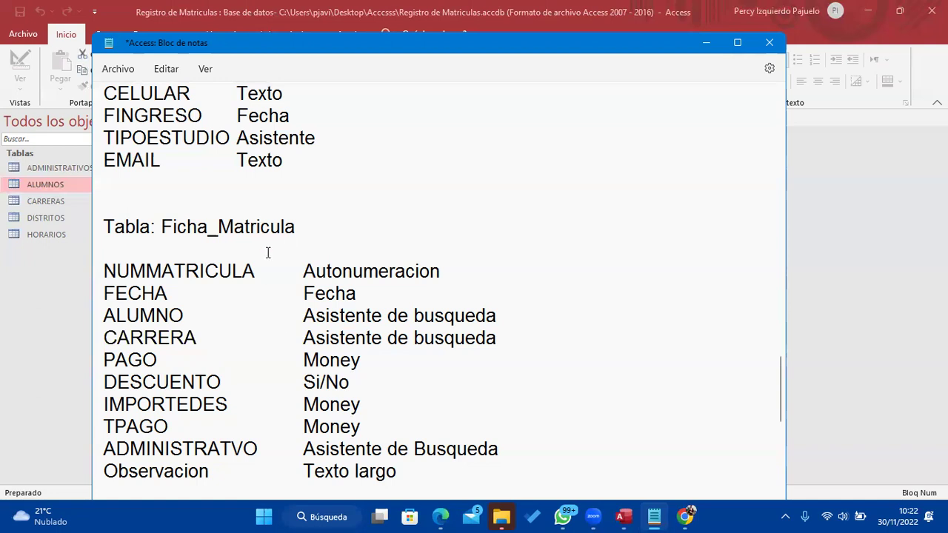
Change IMPORTEDES's type from Money to Calculado and select TPAGO's Money type
double_click(313, 403)
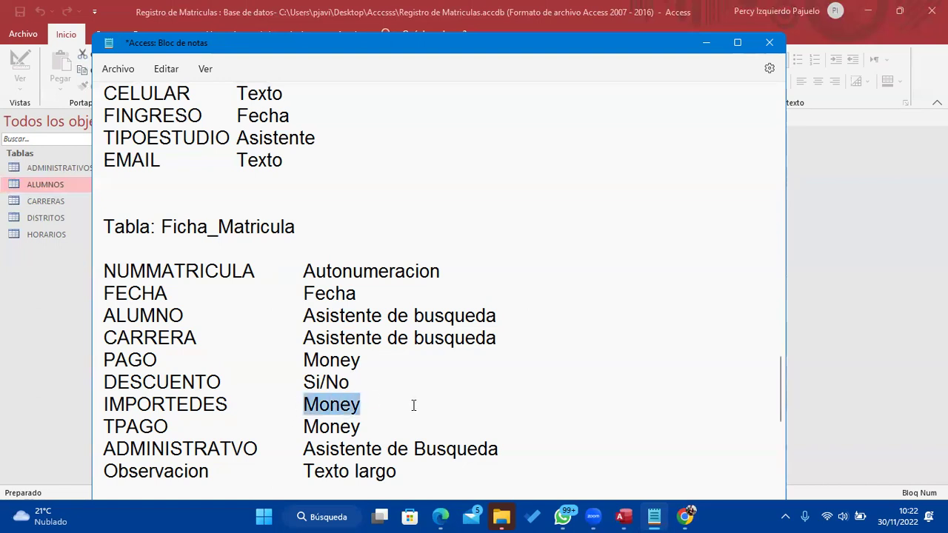
text(Calculado)
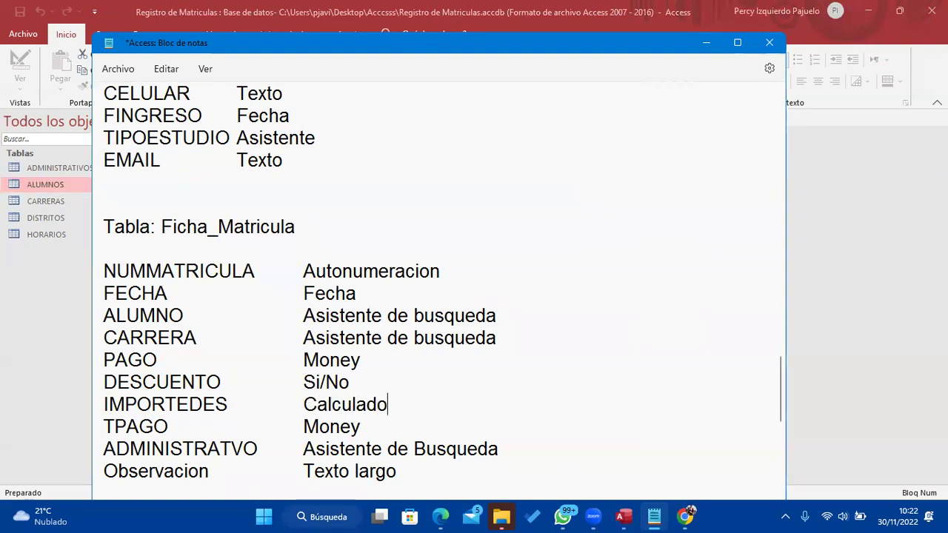
drag(362, 429, 308, 428)
text(Calculado)
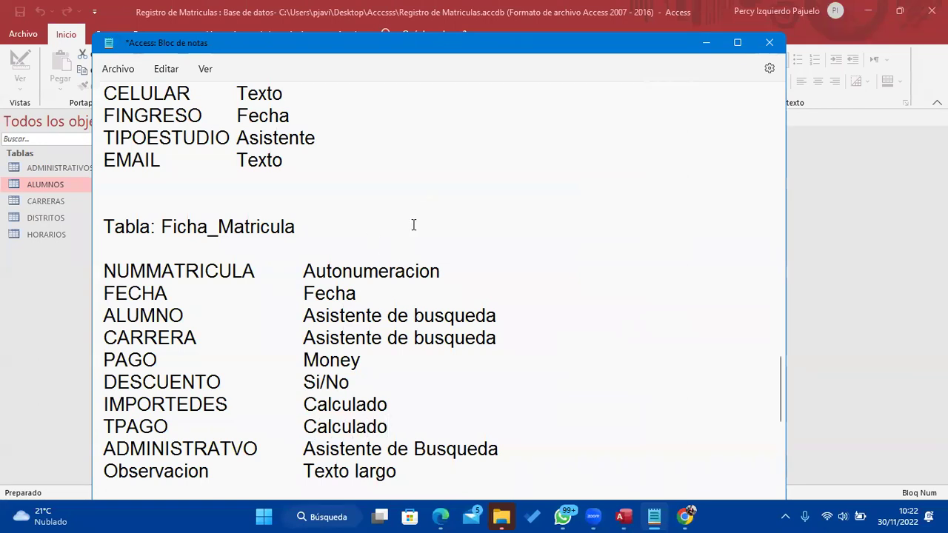
drag(440, 41, 446, 21)
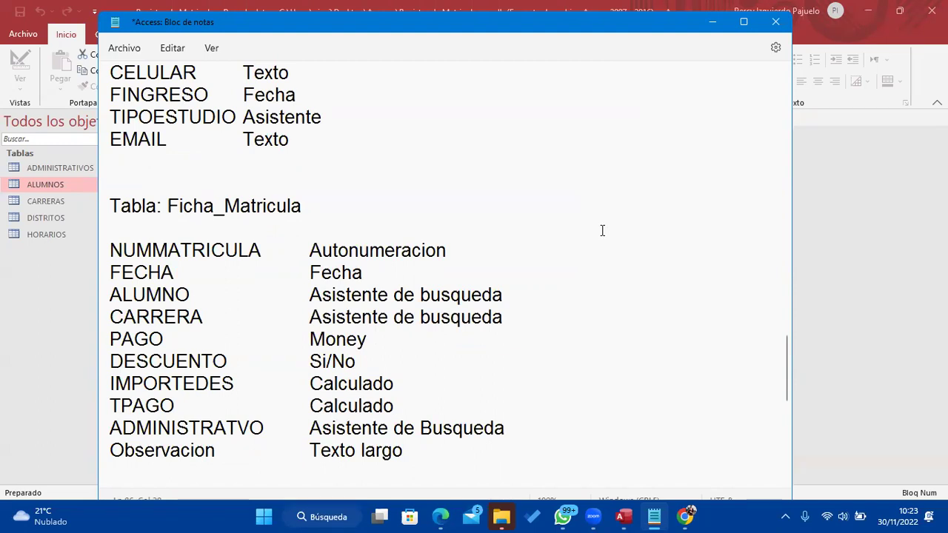
Prefix NUMMATRICULA with an asterisk to mark it as the key field
click(115, 255)
text(*)
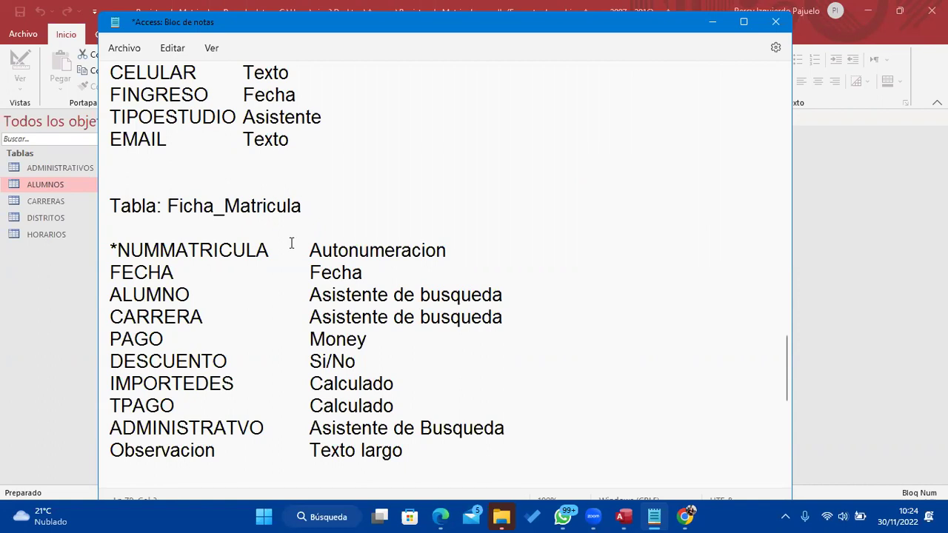
Create a Design-view table with NUNMATRICULA as an Autonumeración primary key
click(709, 24)
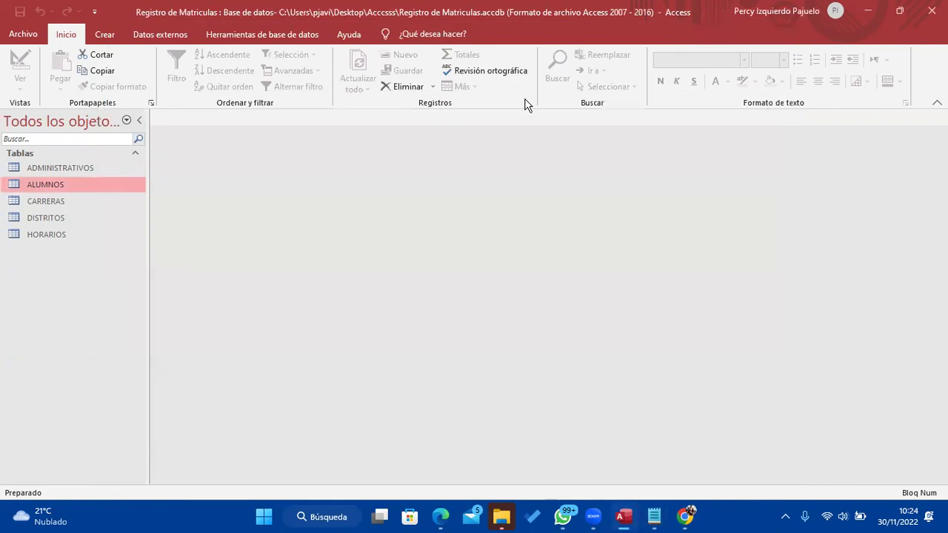
click(105, 34)
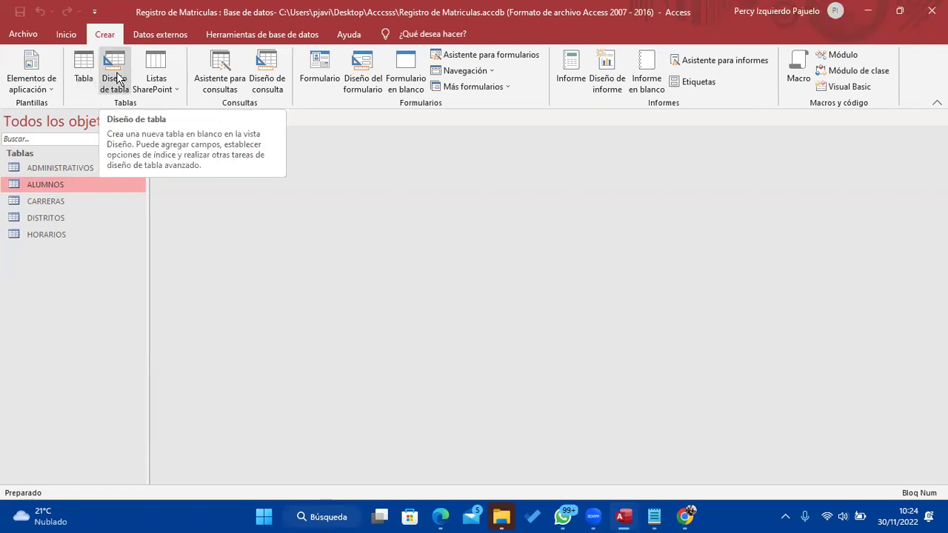
click(117, 79)
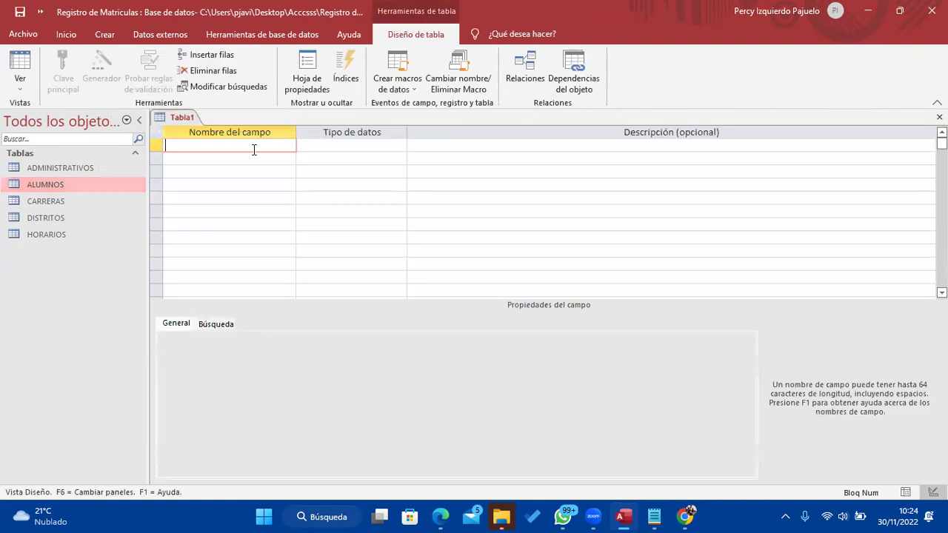
key(Caps_Lock)
text(NUNMATRICULA)
key(Tab)
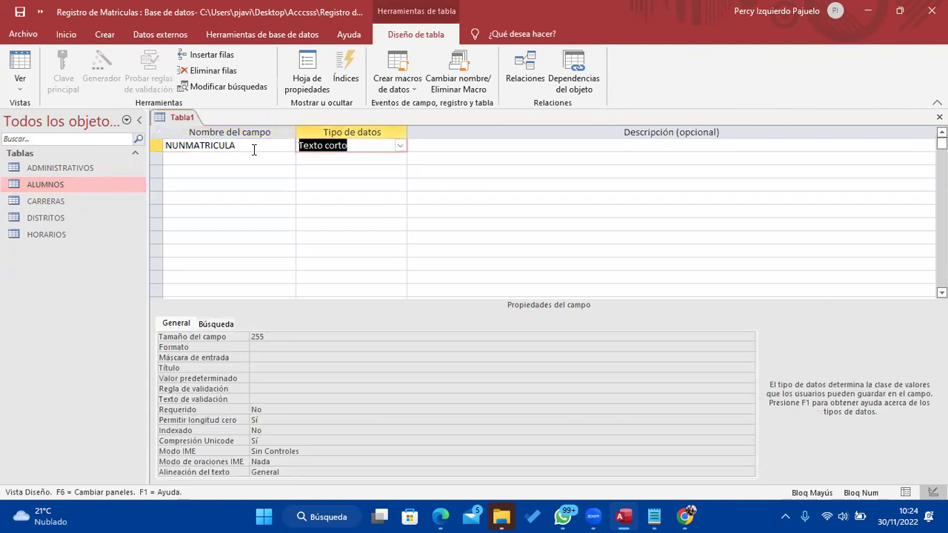
text(AUtonumeración)
click(261, 145)
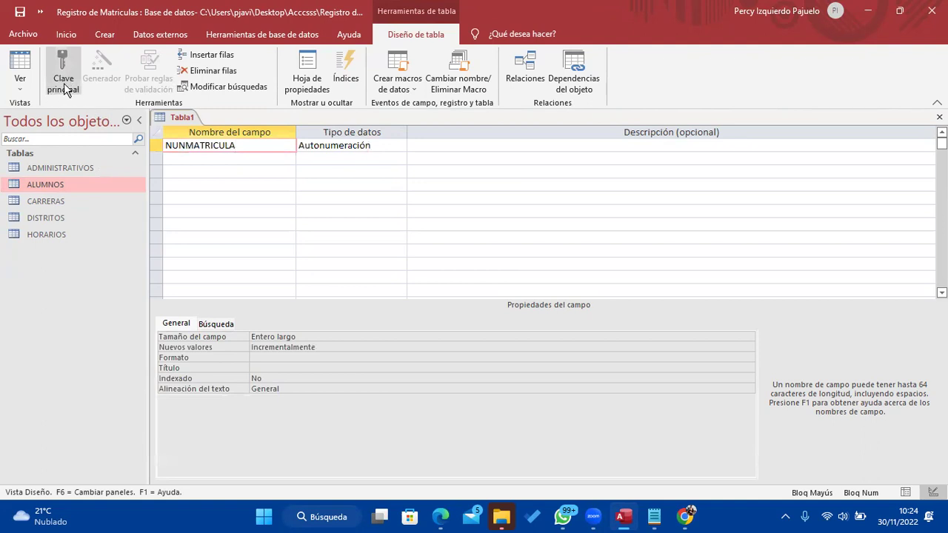
click(181, 154)
click(166, 145)
click(64, 70)
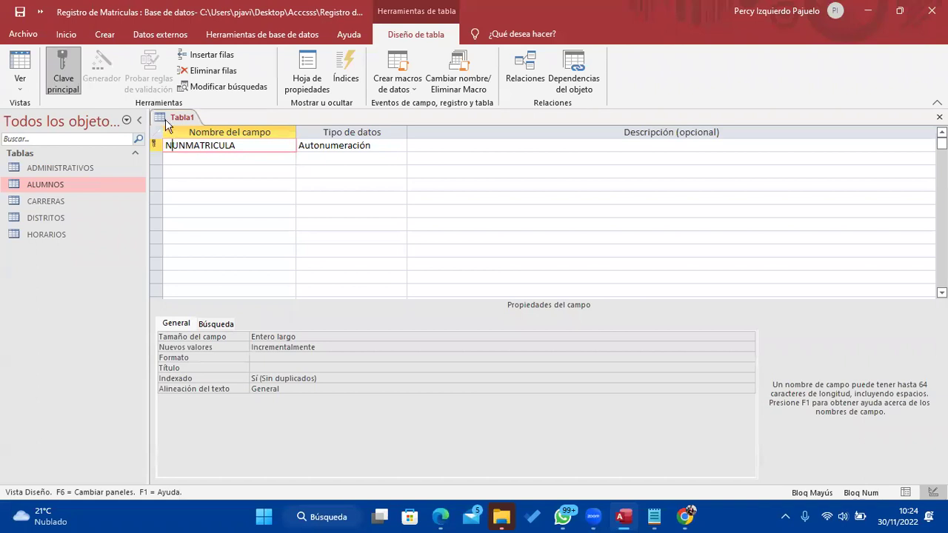
Add the FECHA field with data type Fecha/Hora
click(226, 158)
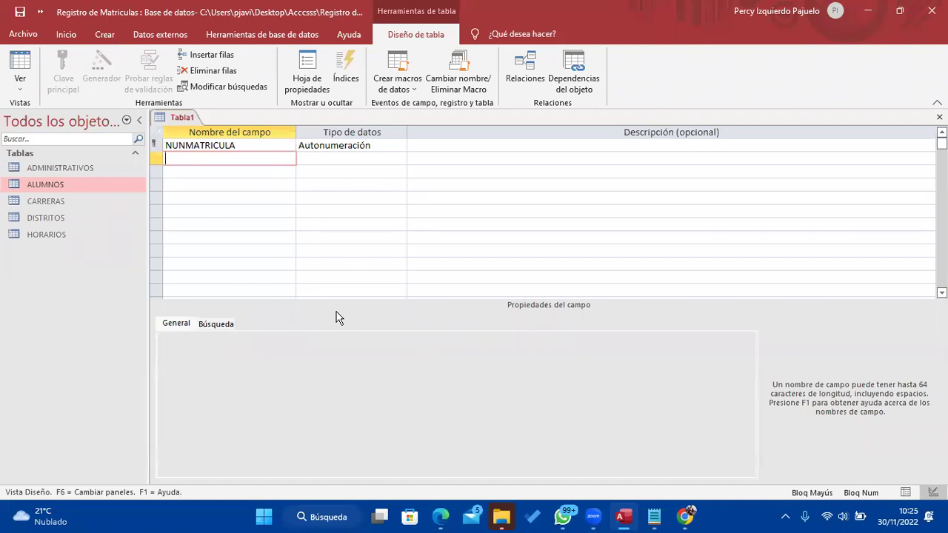
text(FECHA)
key(BackSpace)
key(BackSpace)
text(HA)
key(Tab)
text(FE)
key(Tab)
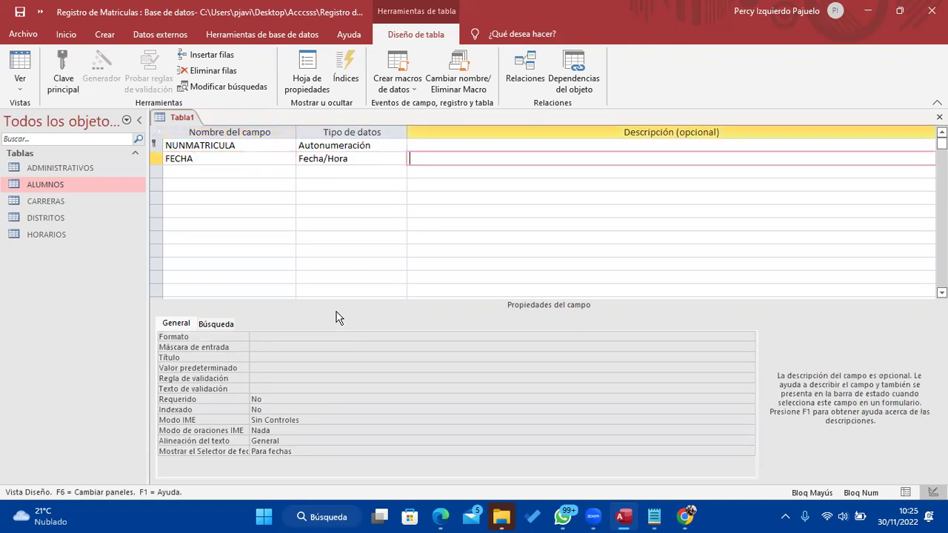
key(Tab)
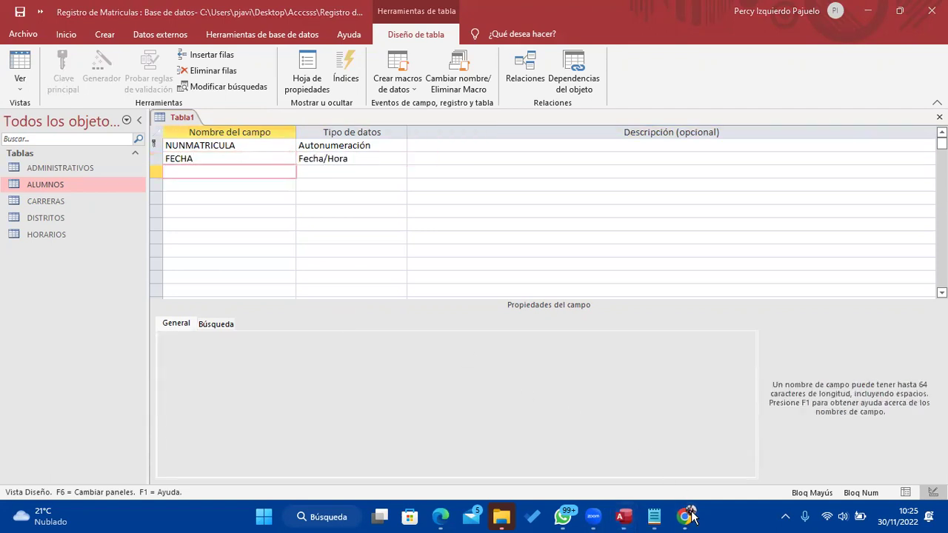
Add ALUMNOS in row 3 and choose Asistente para búsqueda as its data type
click(654, 518)
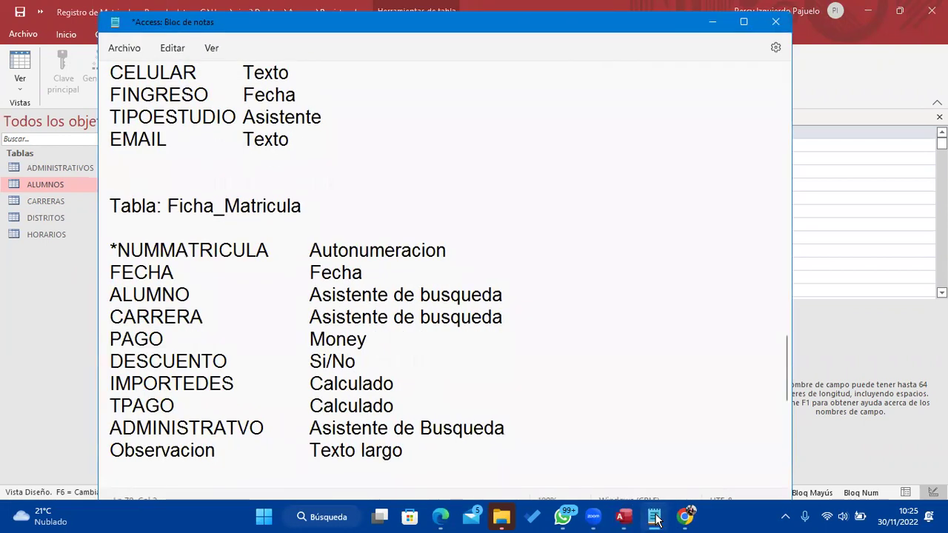
click(654, 518)
text(ALUMNOS)
key(Tab)
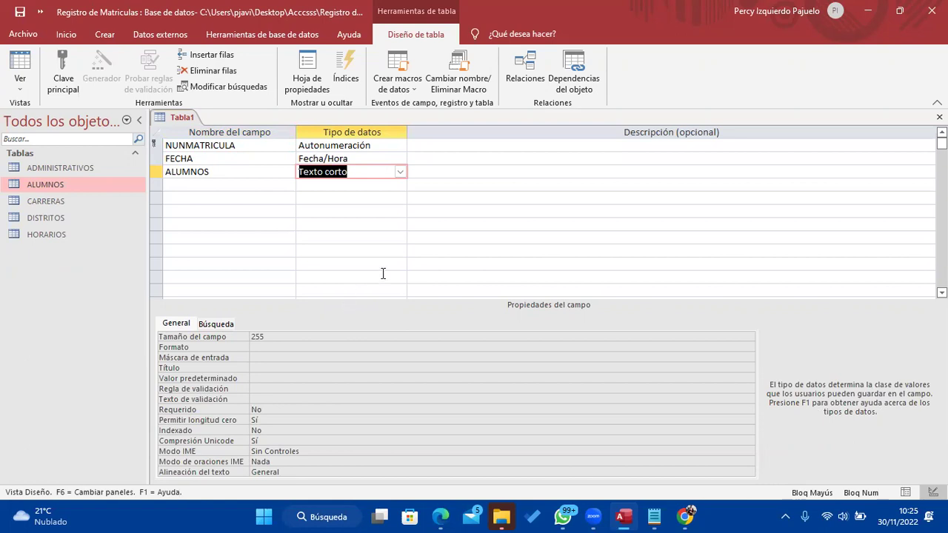
click(400, 172)
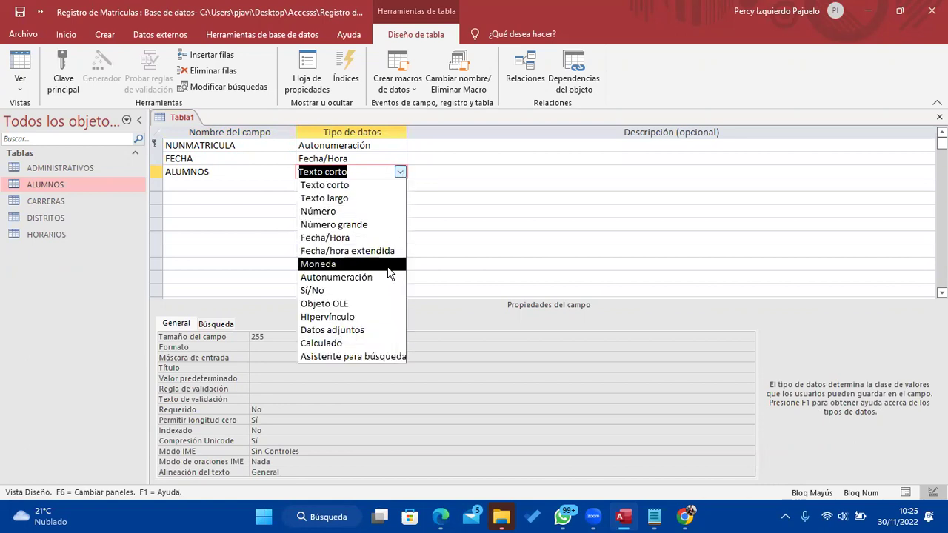
click(391, 357)
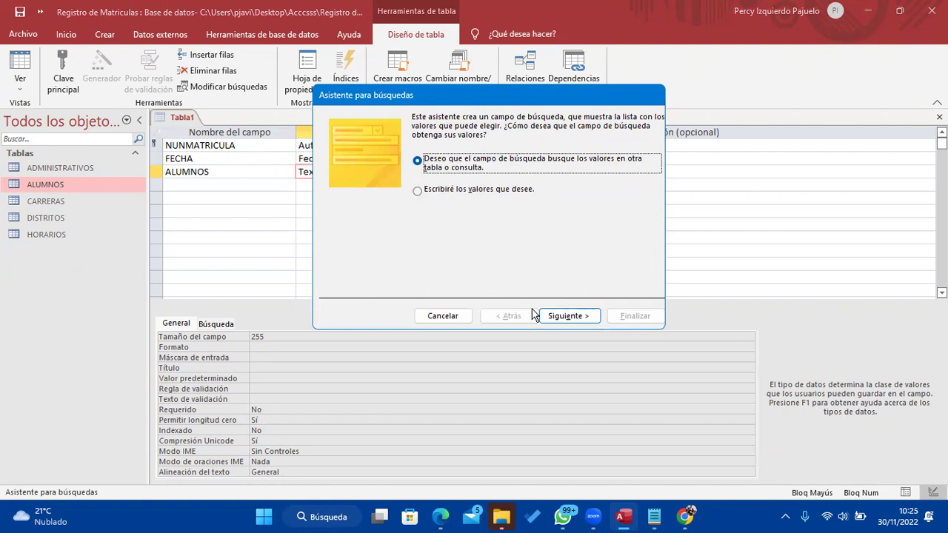
Source the lookup from the ALUMNOS table with CODALUMNO, NOMBRES, APELLIDOP and APELLIDOM
click(586, 316)
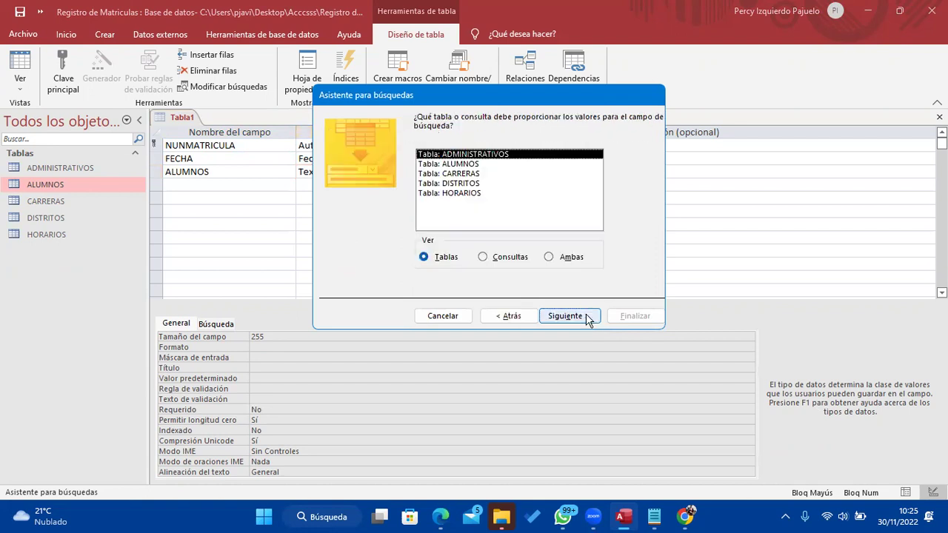
click(492, 165)
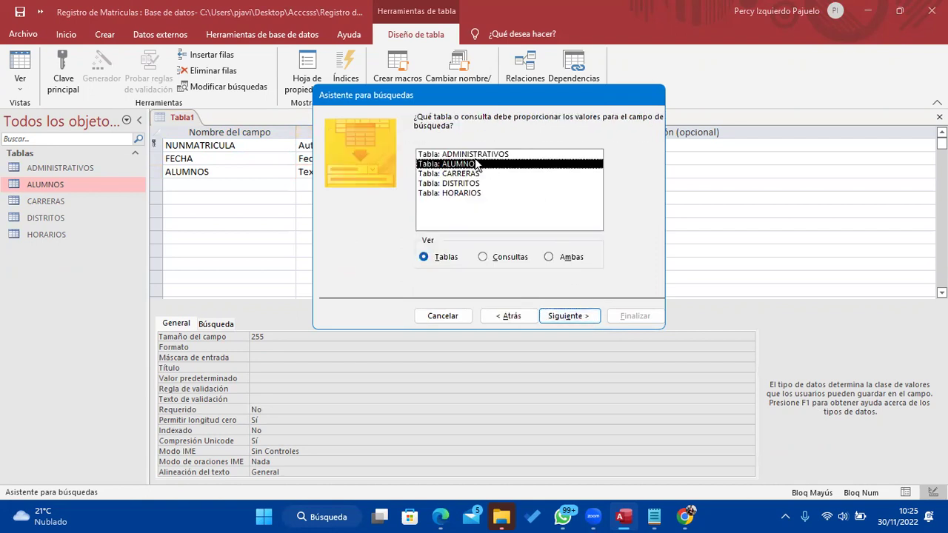
click(583, 317)
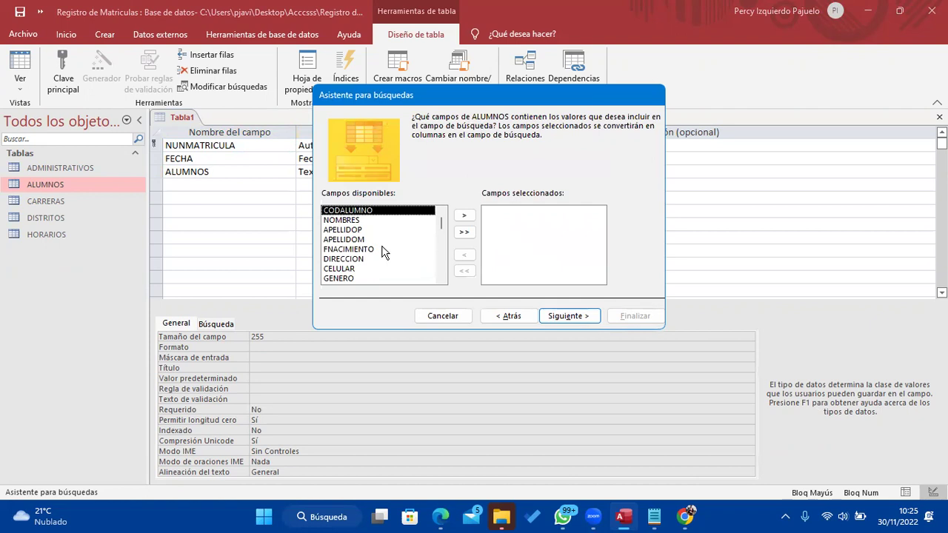
click(459, 214)
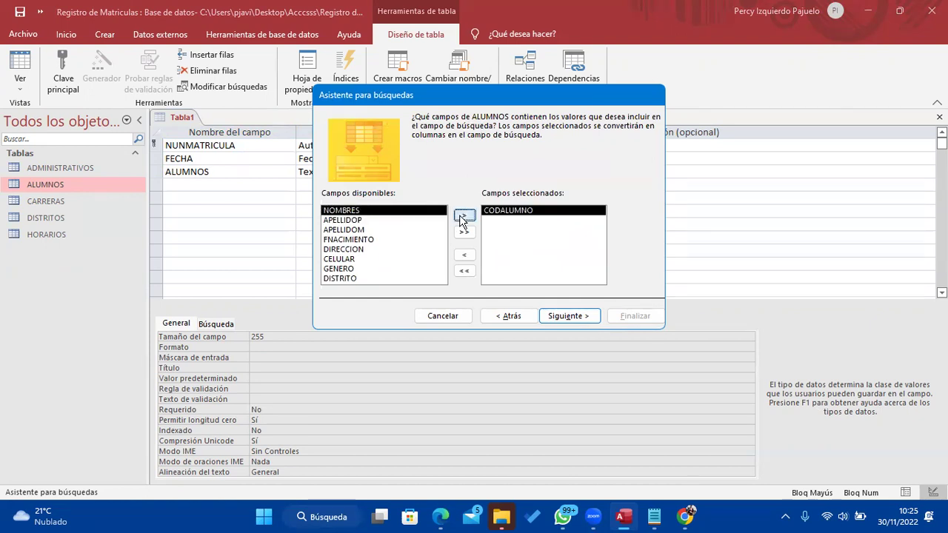
click(459, 215)
click(459, 215)
click(459, 215)
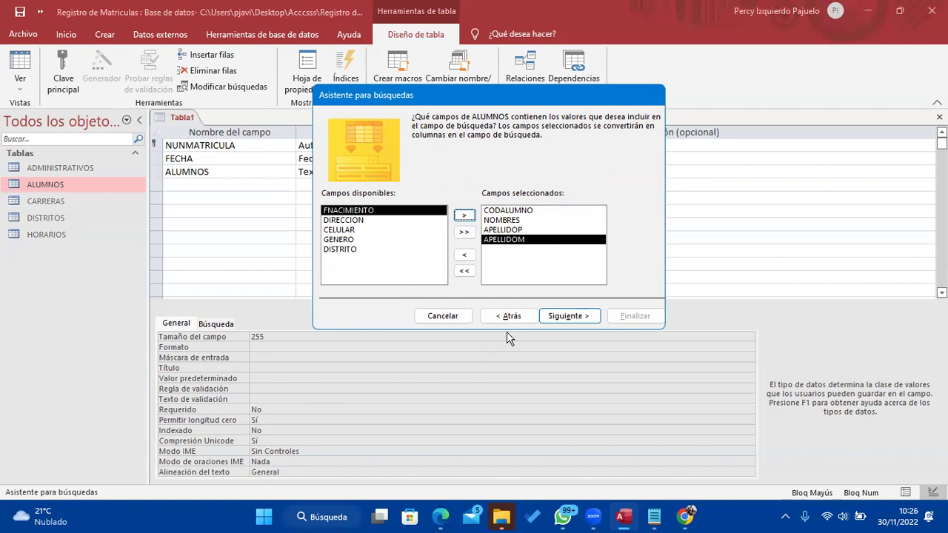
Sort the lookup list by APELLIDOP and finish the wizard
click(563, 316)
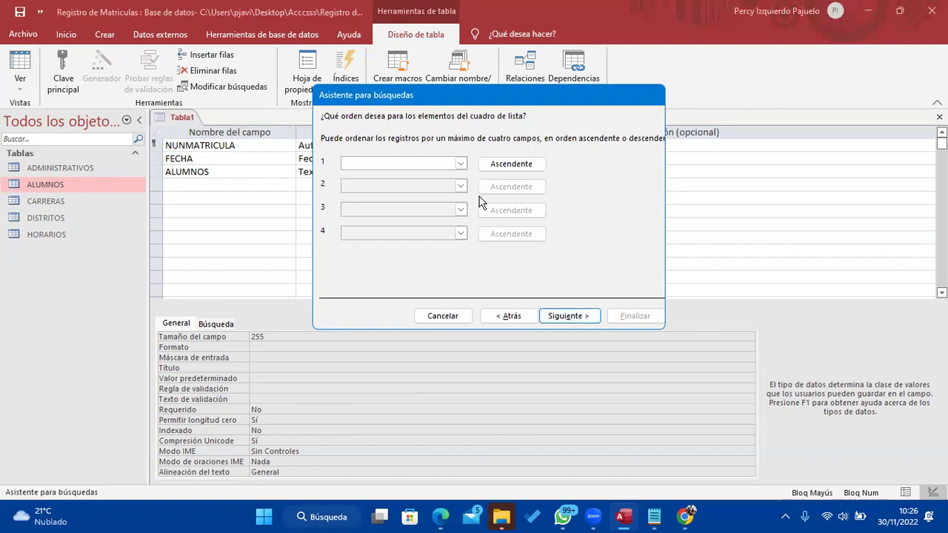
click(460, 163)
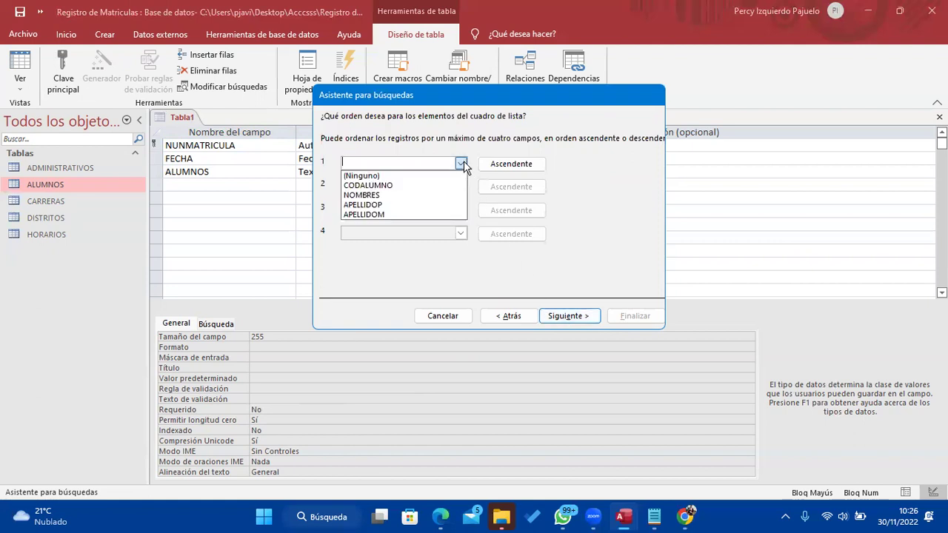
click(433, 205)
click(564, 317)
click(560, 317)
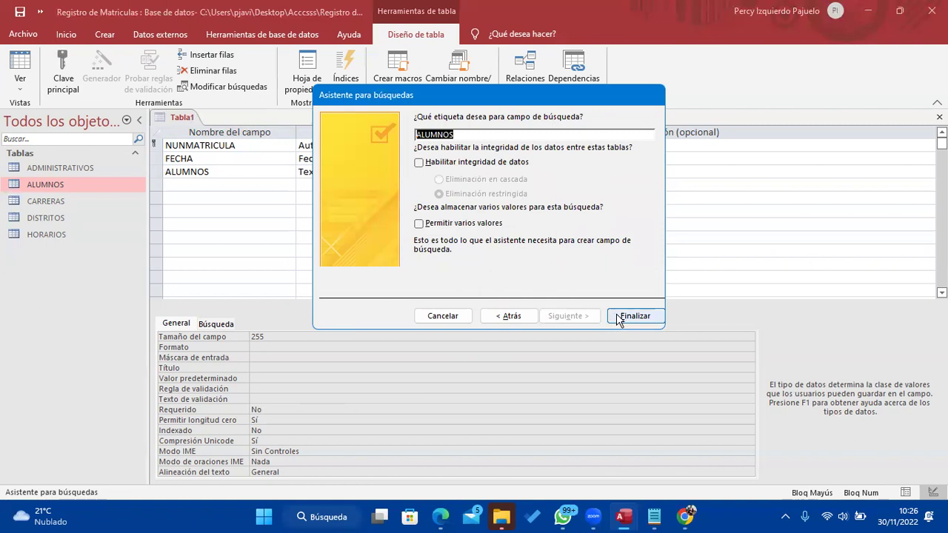
click(619, 318)
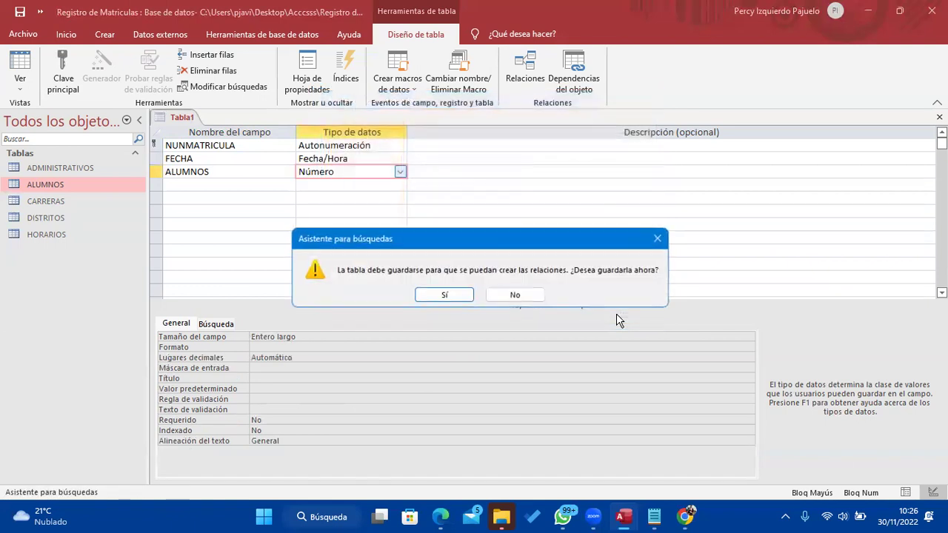
Save the table under the name FICHA_MATRICULAS, then select the empty fourth field row
click(464, 294)
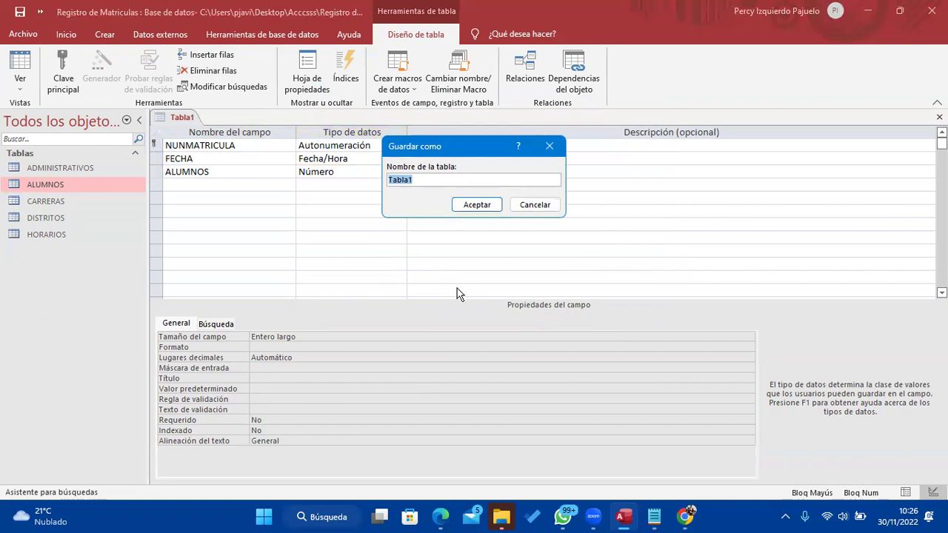
text(FICHA_MATRU)
key(BackSpace)
text(ICULAS)
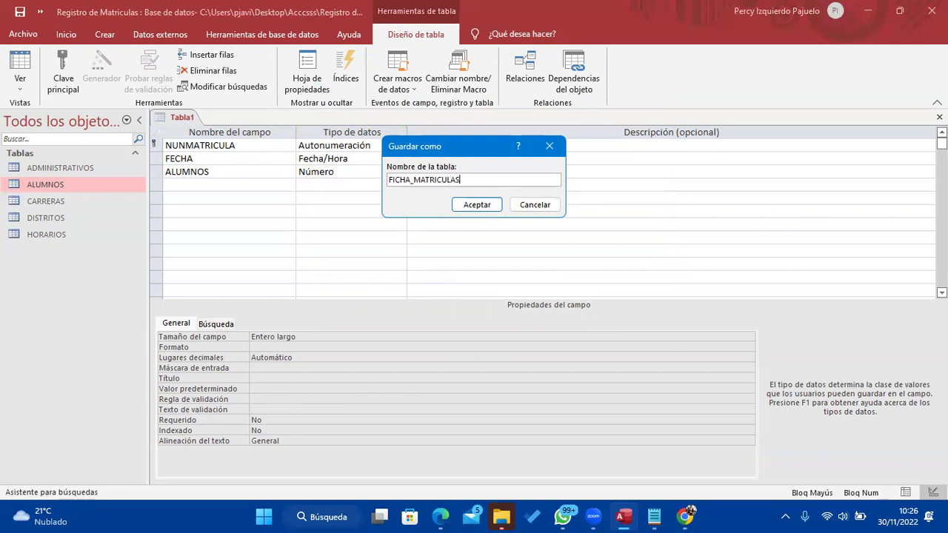
key(Return)
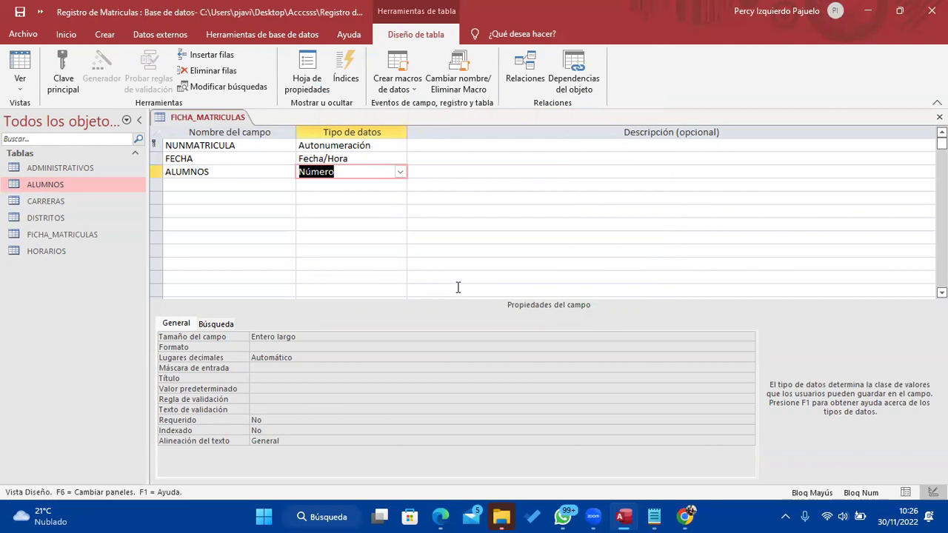
click(229, 184)
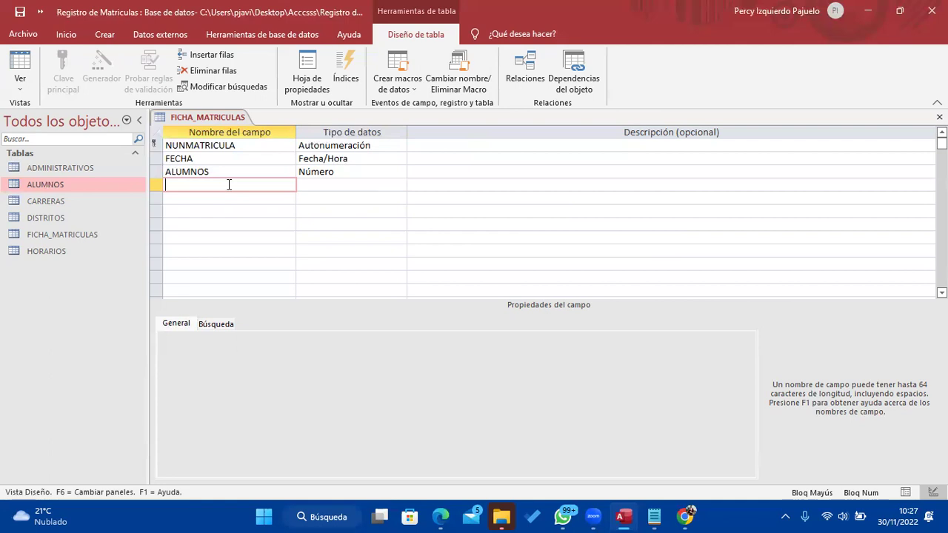
Show the Notepad notes listing the Ficha_Matricula fields
click(654, 516)
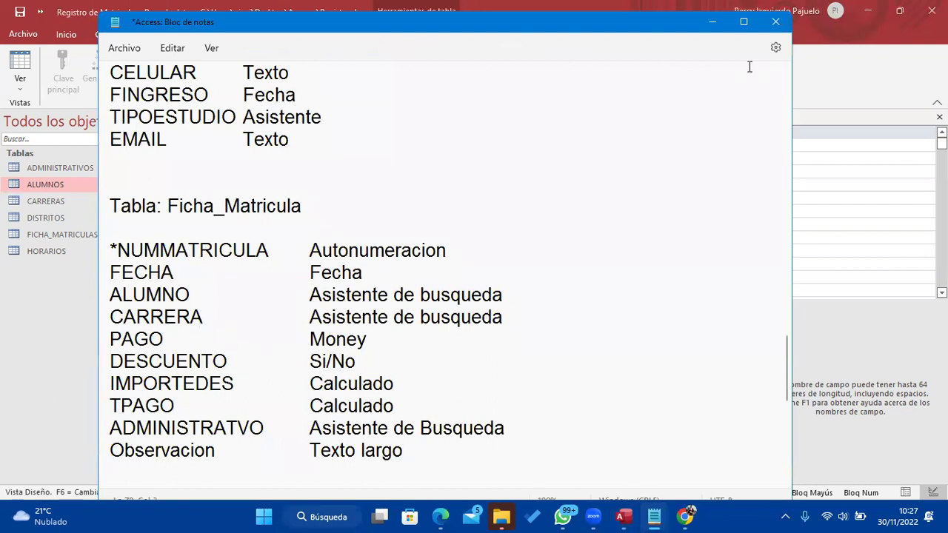
Enter CARRERA in row 4 and shorten the ALUMNOS field name to ALUMNO
click(712, 22)
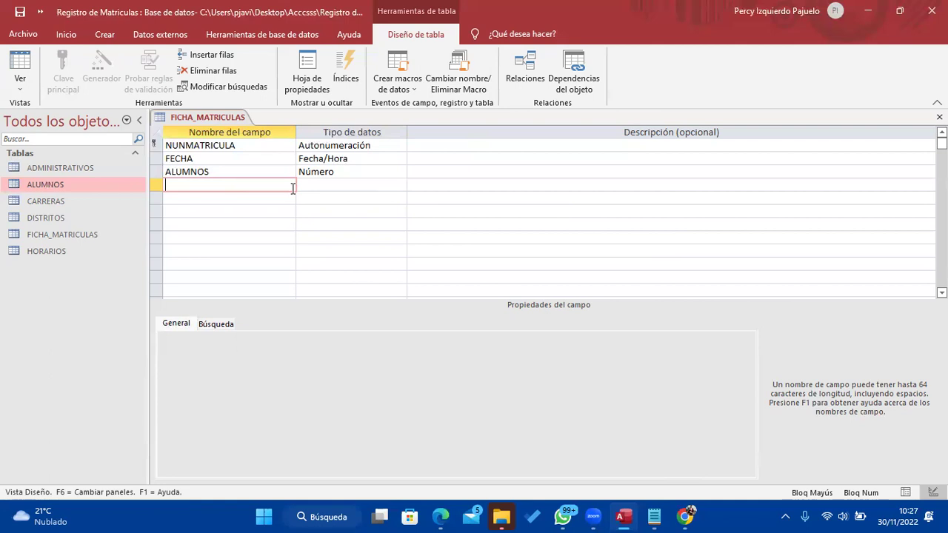
text(CARRERA)
click(284, 165)
key(BackSpace)
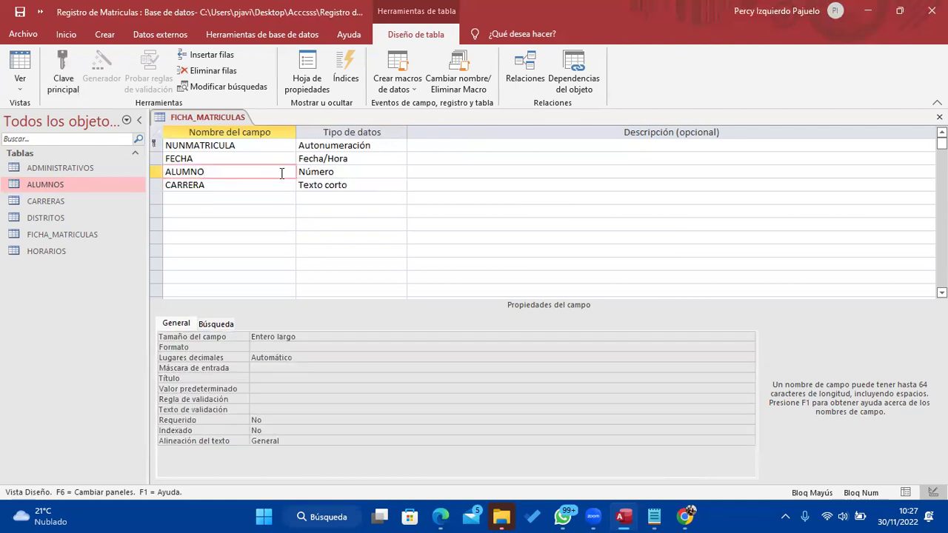
click(269, 185)
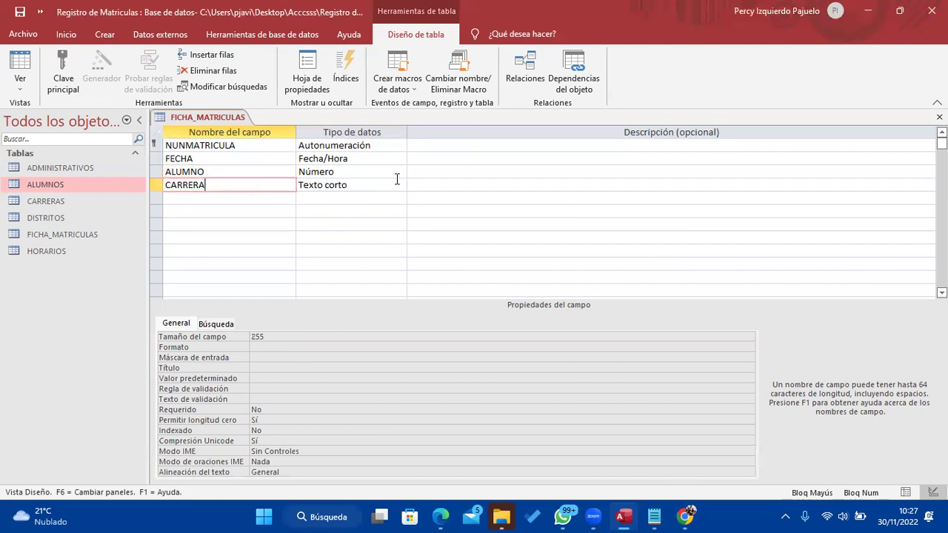
click(396, 184)
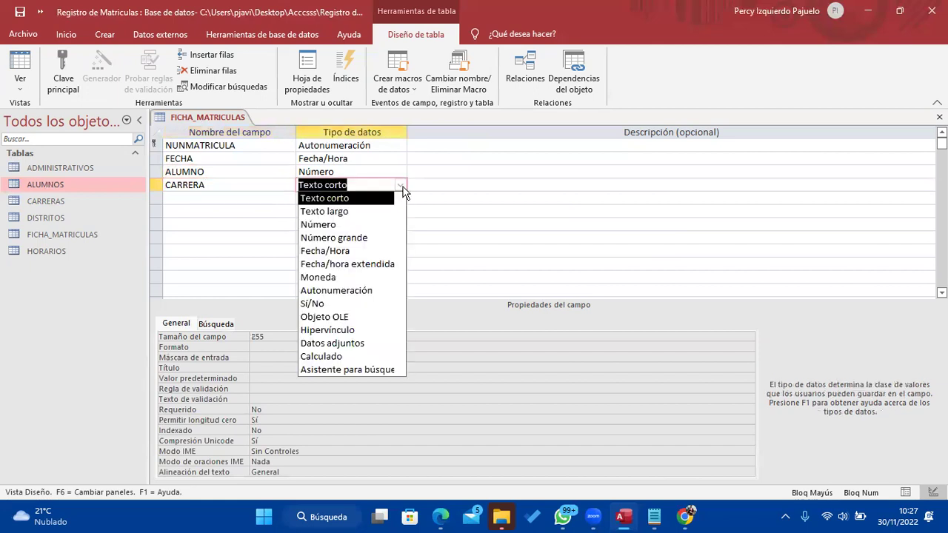
Start CARRERA's lookup from the CARRERAS table, including both of its fields
click(393, 371)
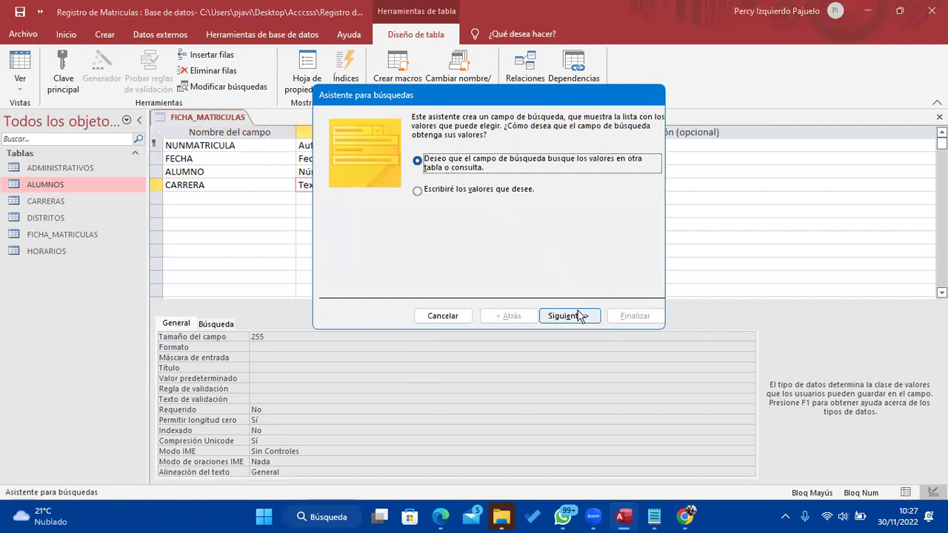
click(578, 315)
click(463, 175)
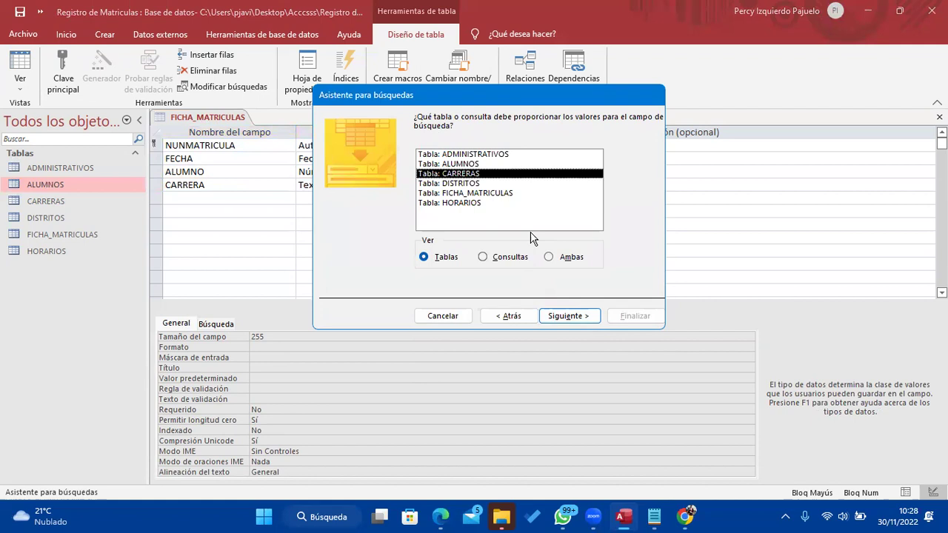
key(Tab)
click(568, 315)
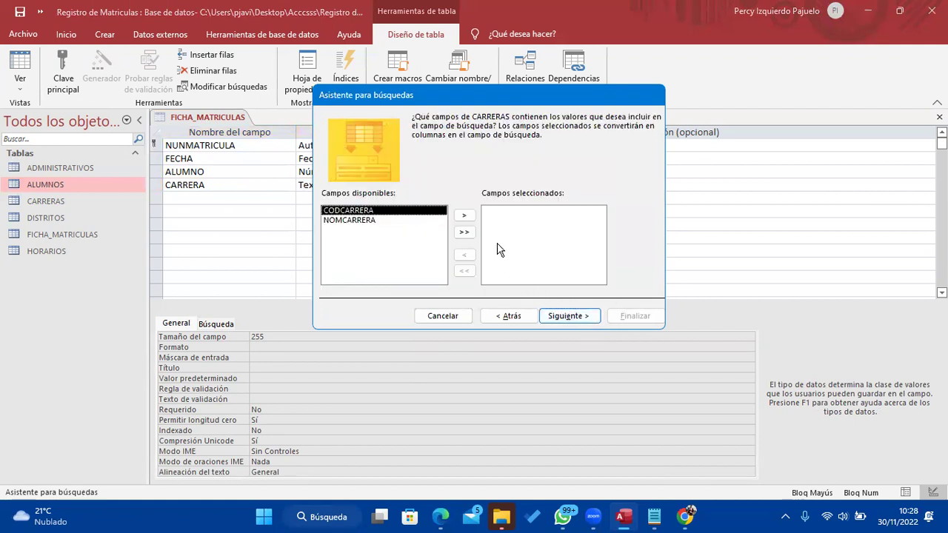
click(465, 231)
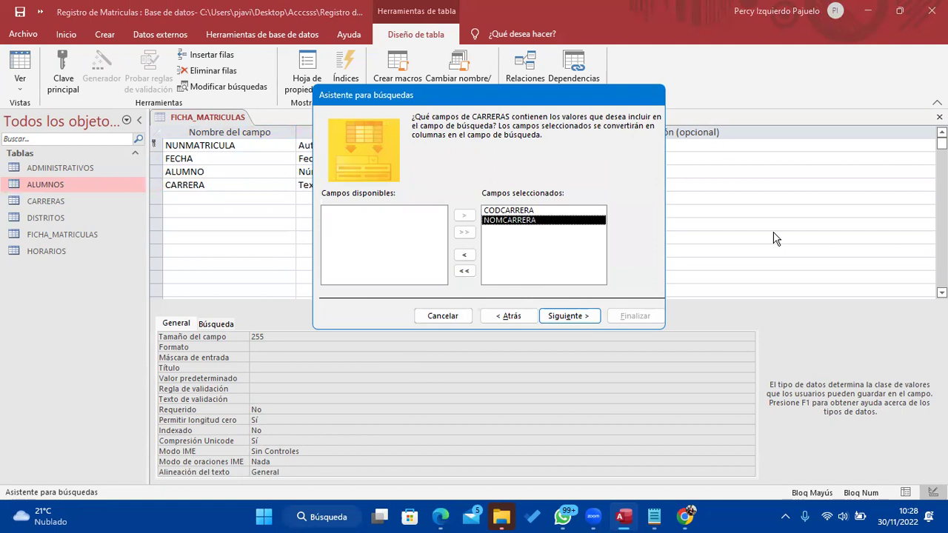
Sort the CARRERA lookup by NOMCARRERA, finish it and save the table
click(589, 316)
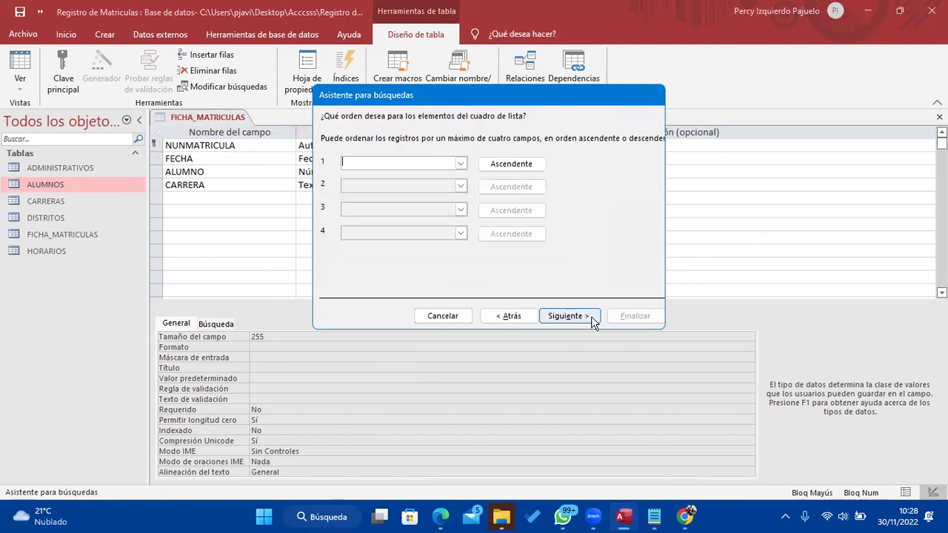
click(460, 163)
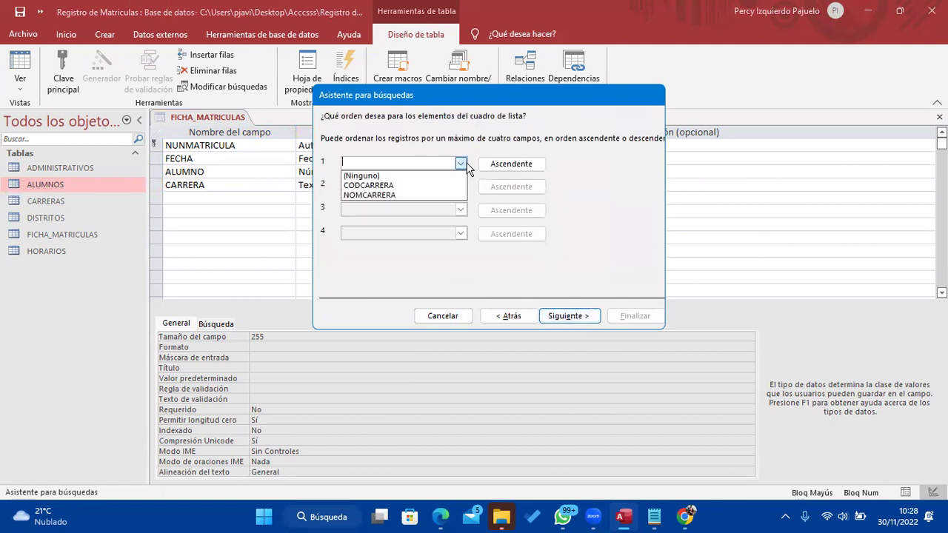
click(427, 195)
click(567, 316)
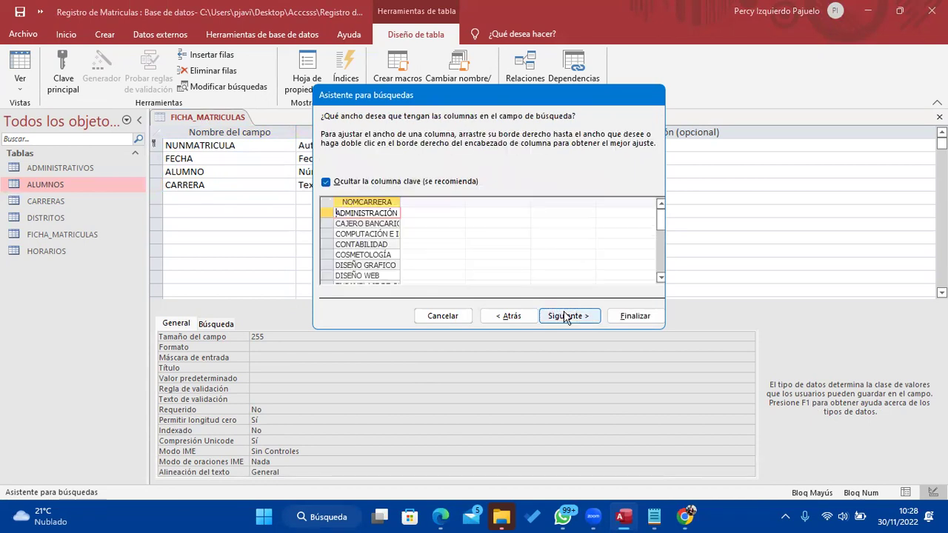
click(566, 316)
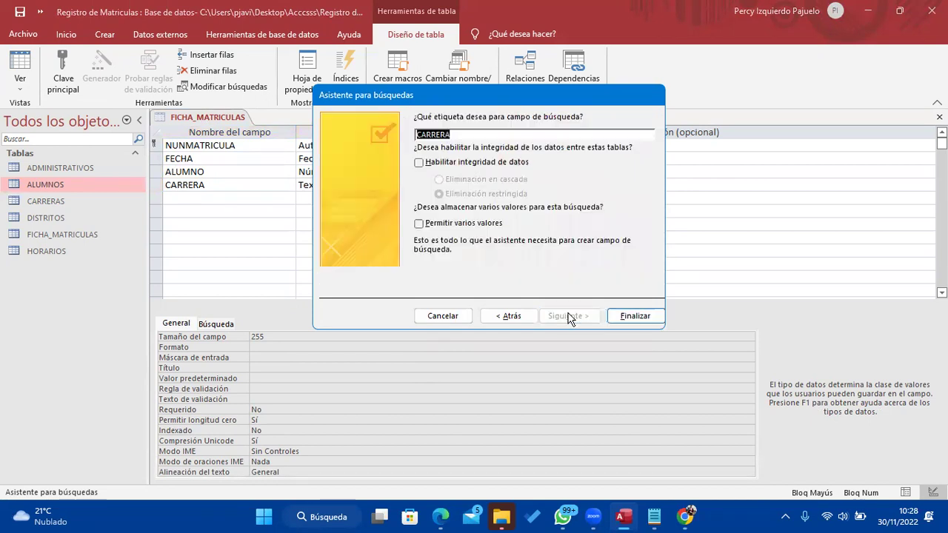
click(630, 316)
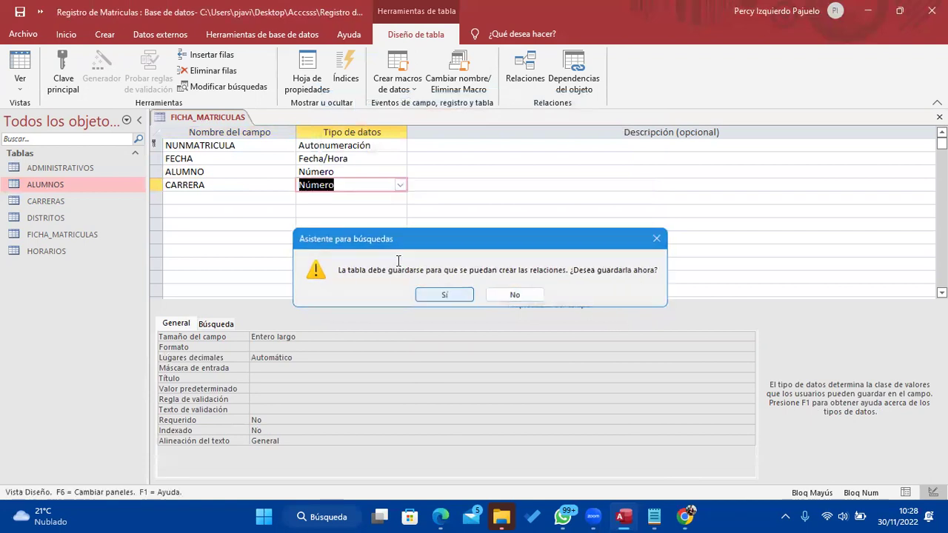
click(444, 295)
key(Down)
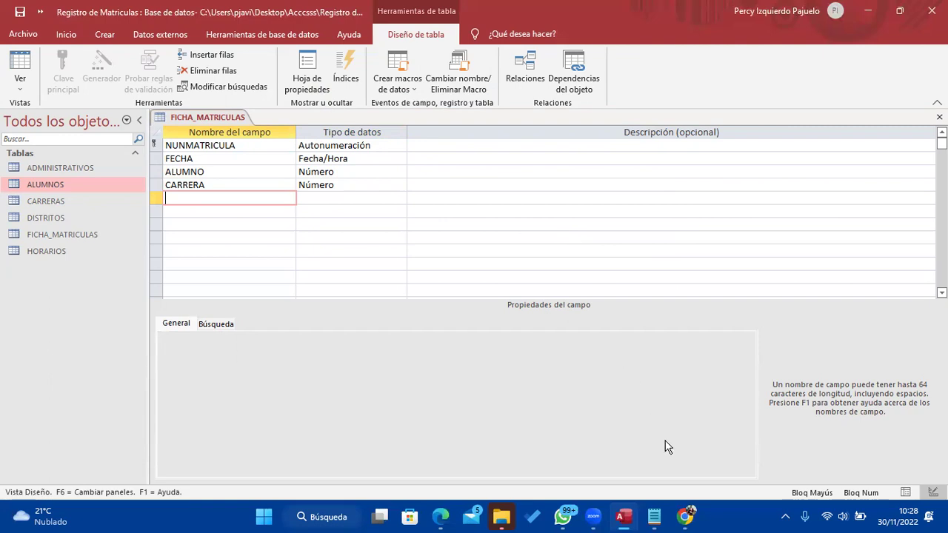
After glancing at the field notes, enter PAGO as a new field with the Moneda data type
click(655, 518)
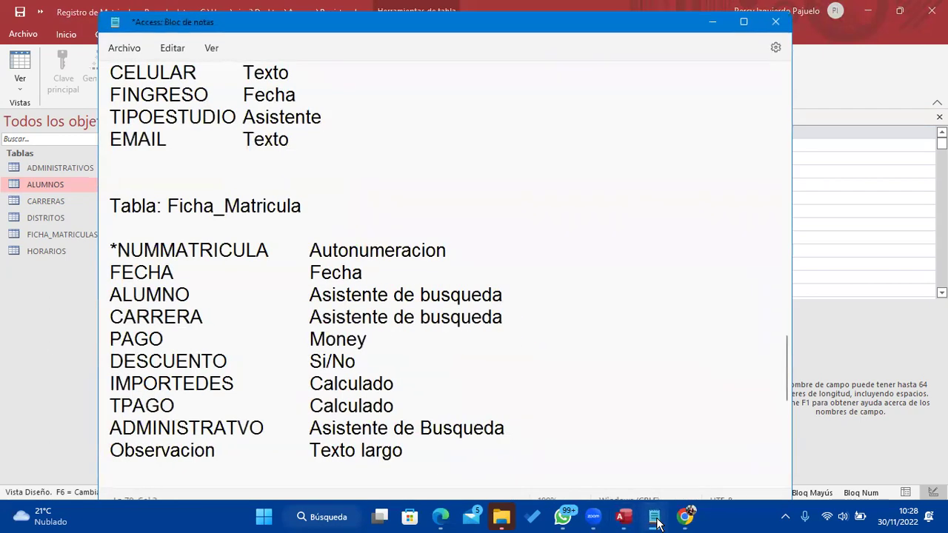
click(655, 518)
text(PAGO)
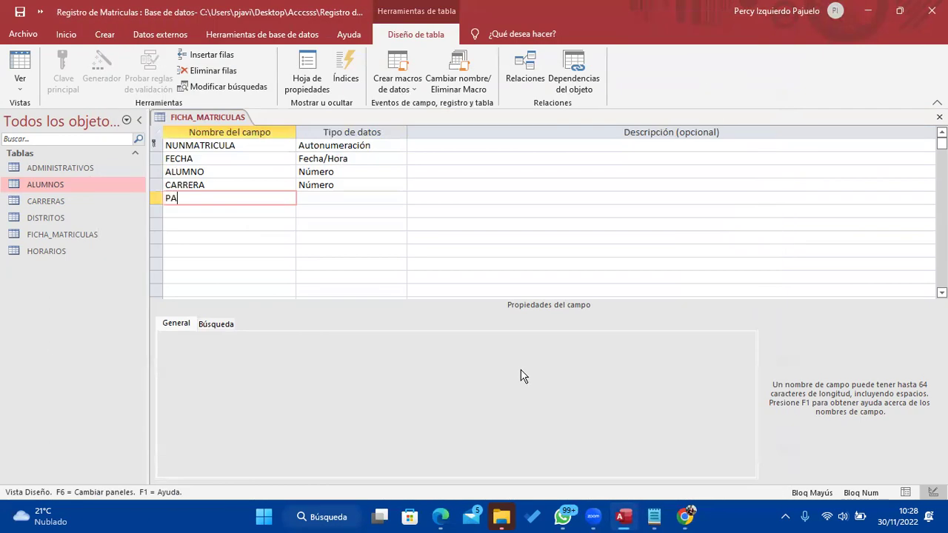
key(Tab)
text(M)
key(Tab)
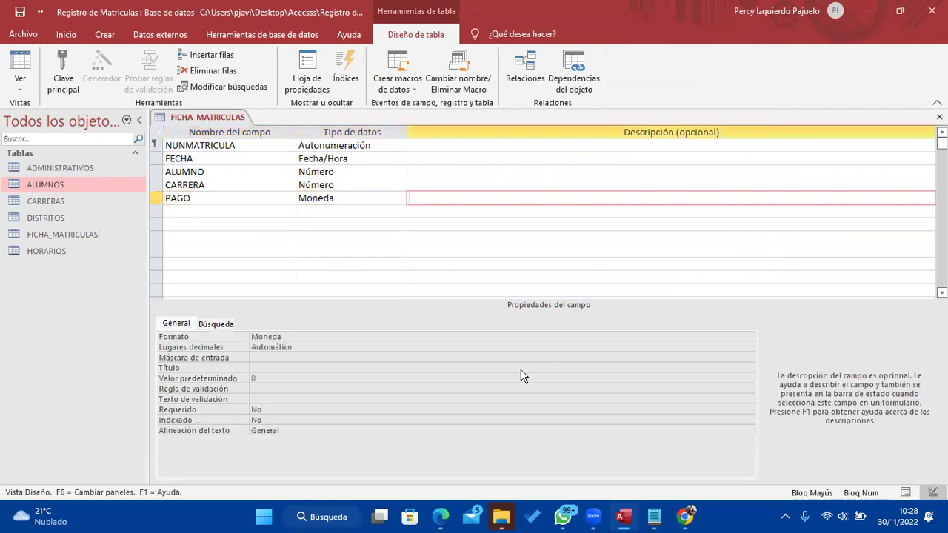
key(Tab)
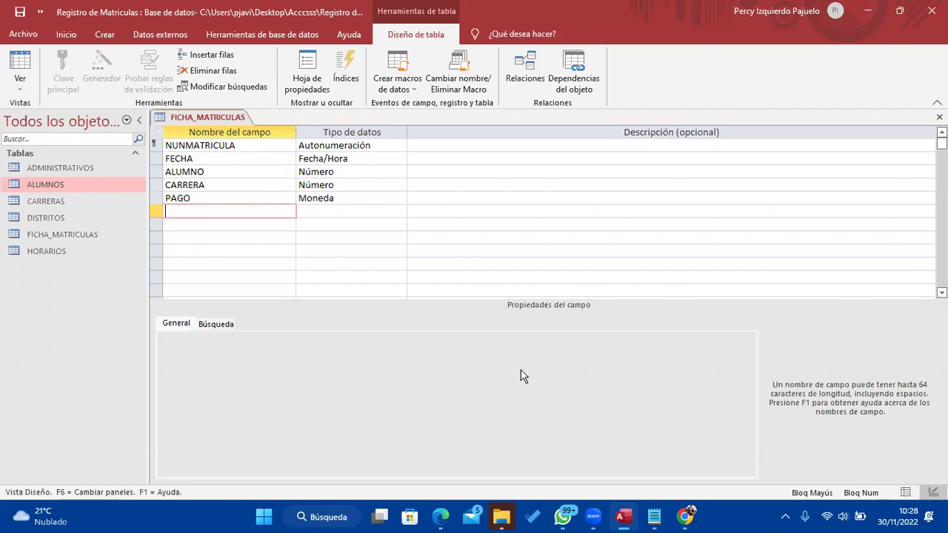
In the Notepad field list, replace 'Money' on the PAGO line with 'Moneda', then minimize Notepad
click(654, 516)
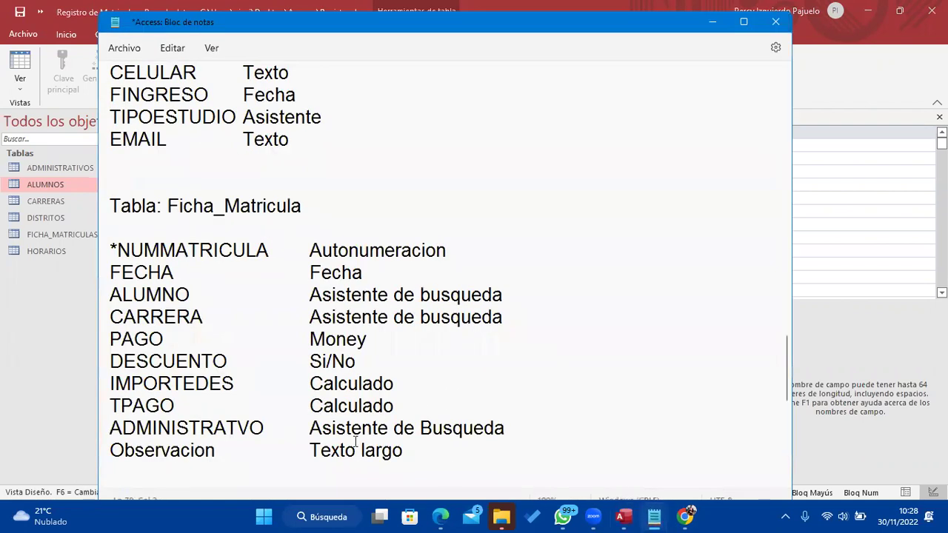
click(369, 340)
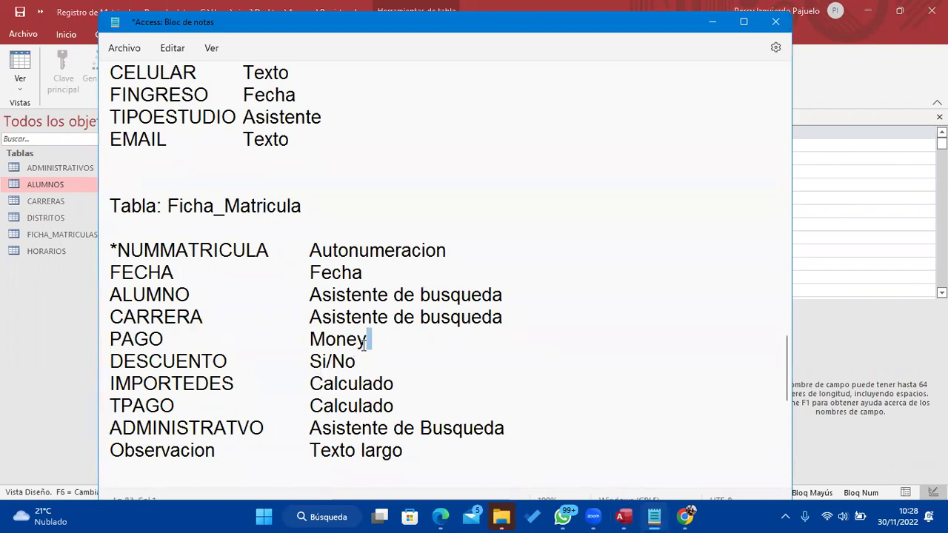
key(shift+Home)
key(End)
key(ctrl+Left)
key(shift+End)
text(mONE)
key(BackSpace)
key(BackSpace)
key(BackSpace)
key(BackSpace)
text(mONEDA)
key(BackSpace)
key(BackSpace)
key(BackSpace)
key(BackSpace)
key(BackSpace)
key(BackSpace)
text(Moneda)
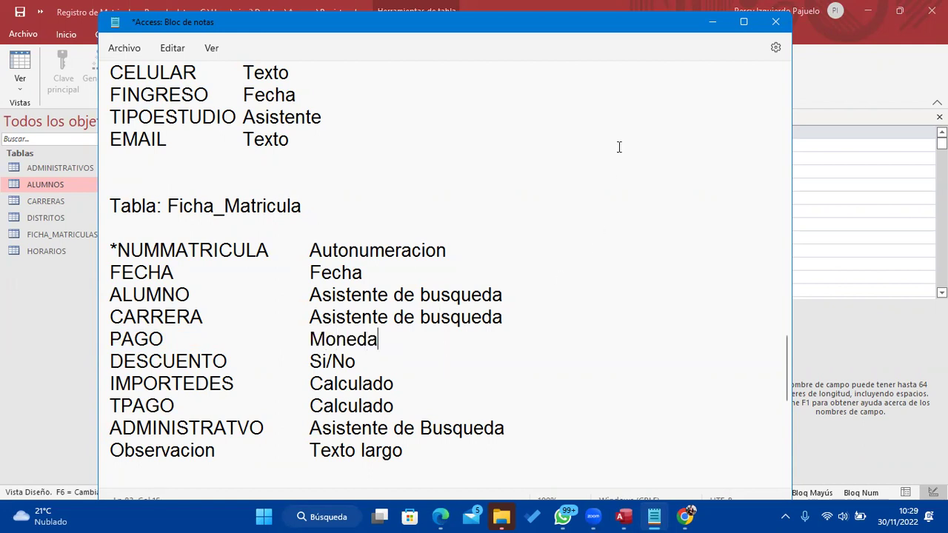
click(711, 22)
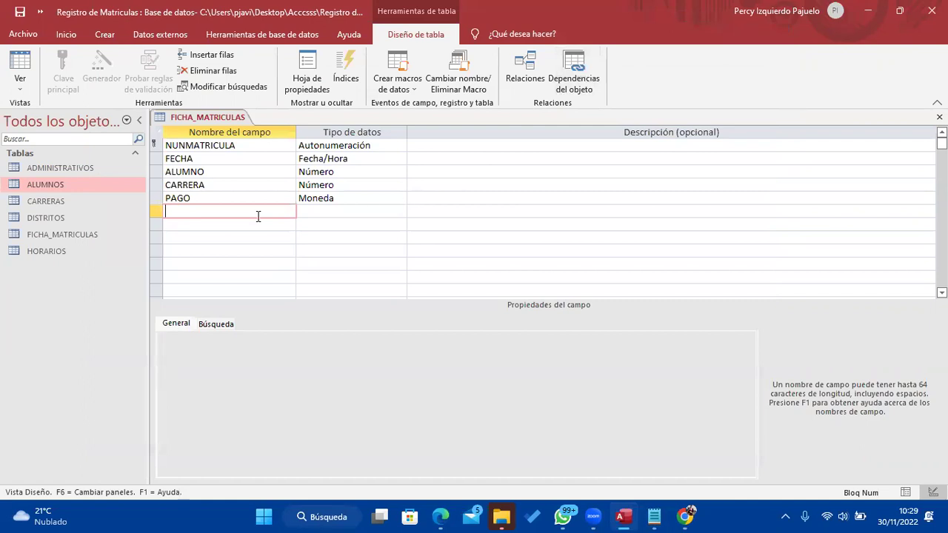
Enter DESCUENTO in uppercase as the next field and pick Sí/No from its Data Type list
click(656, 518)
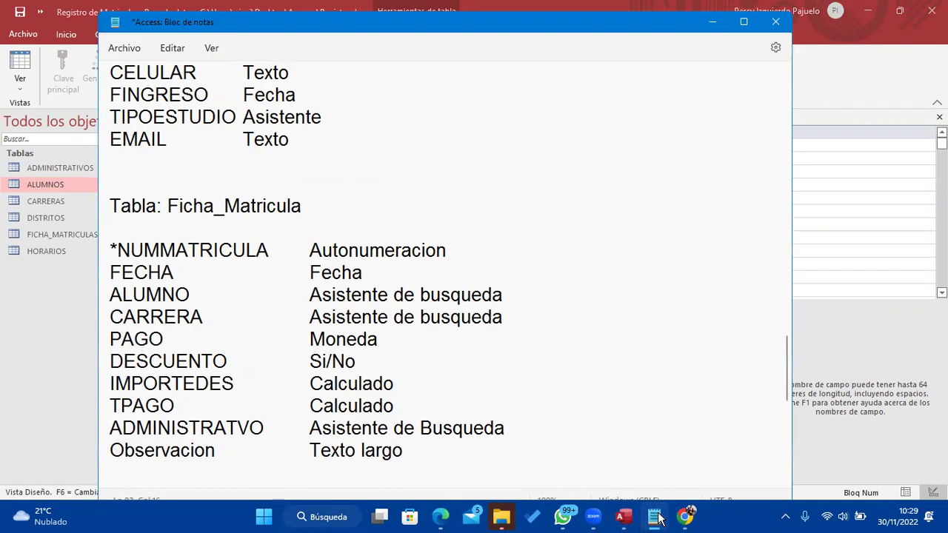
click(656, 518)
key(Caps_Lock)
text(DESCUENTO)
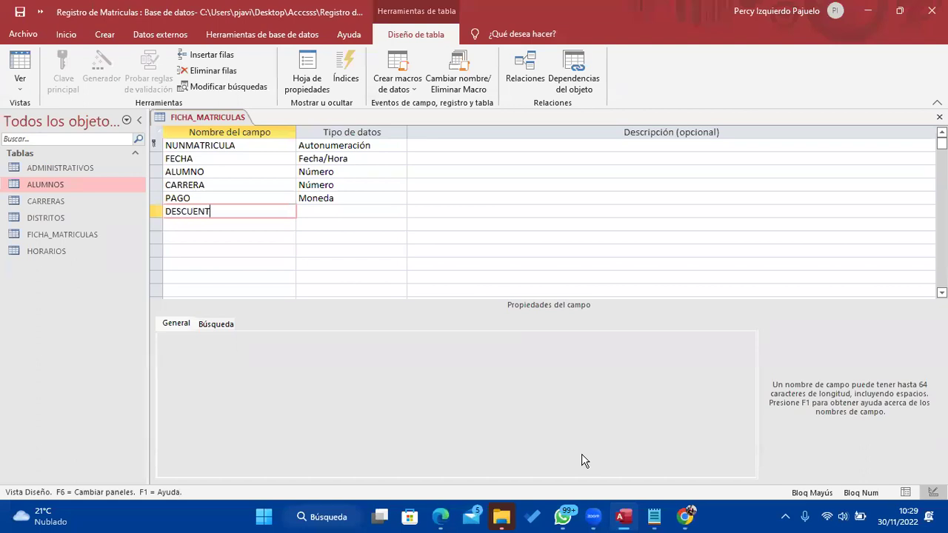
key(Tab)
click(400, 212)
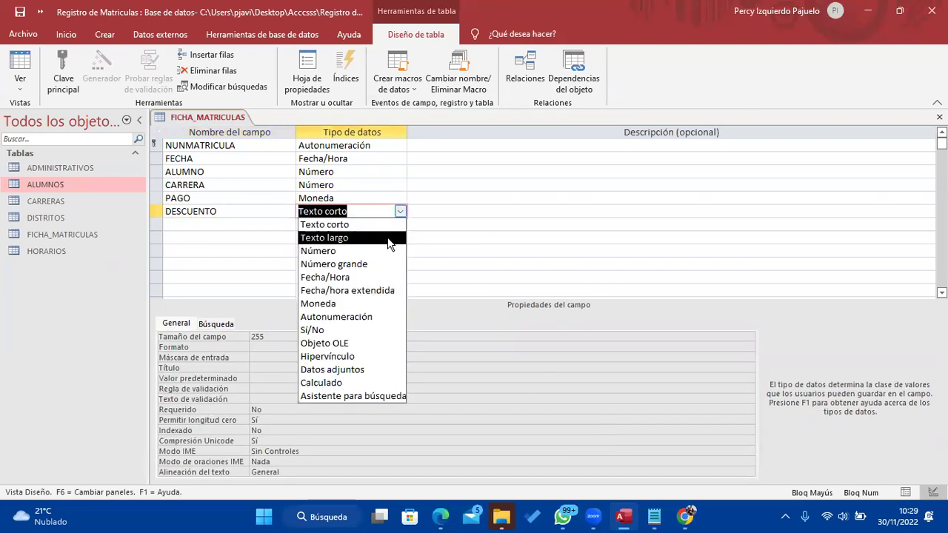
click(358, 335)
click(224, 226)
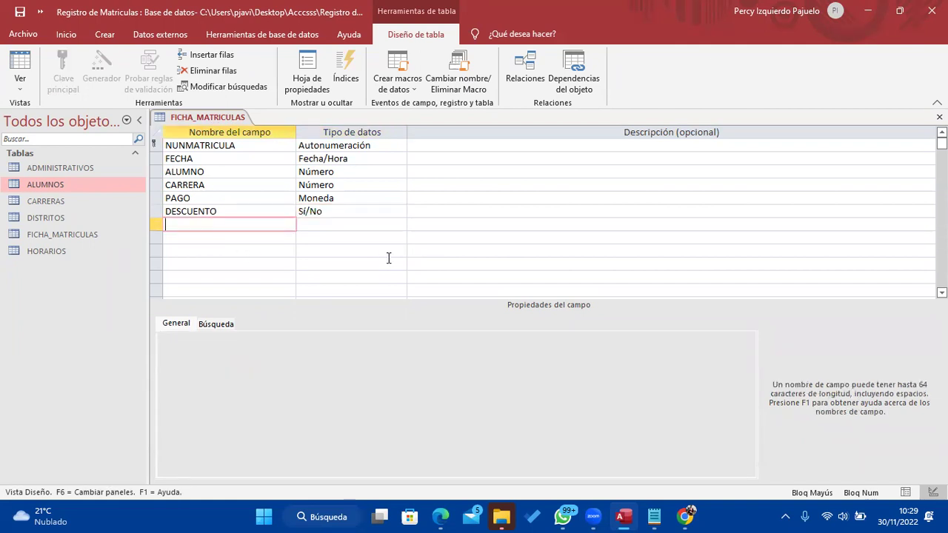
click(654, 517)
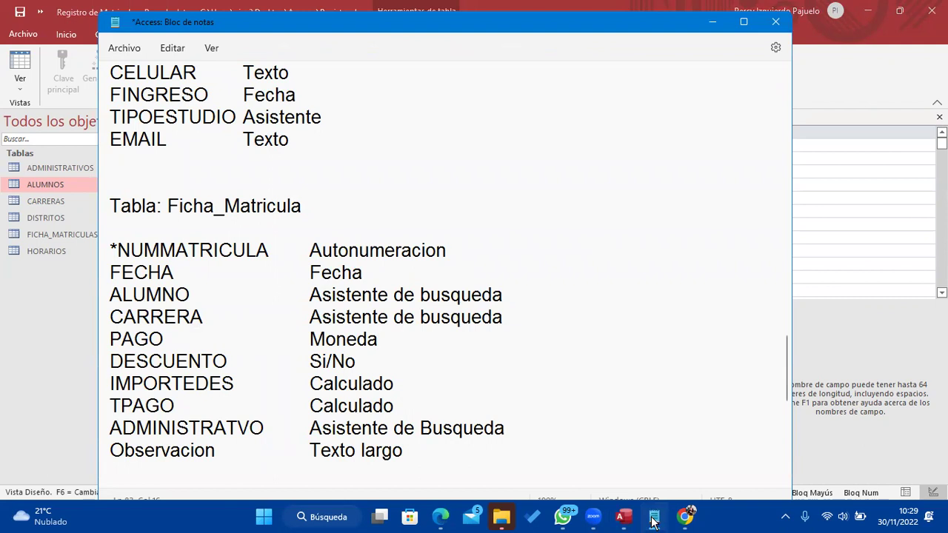
click(654, 519)
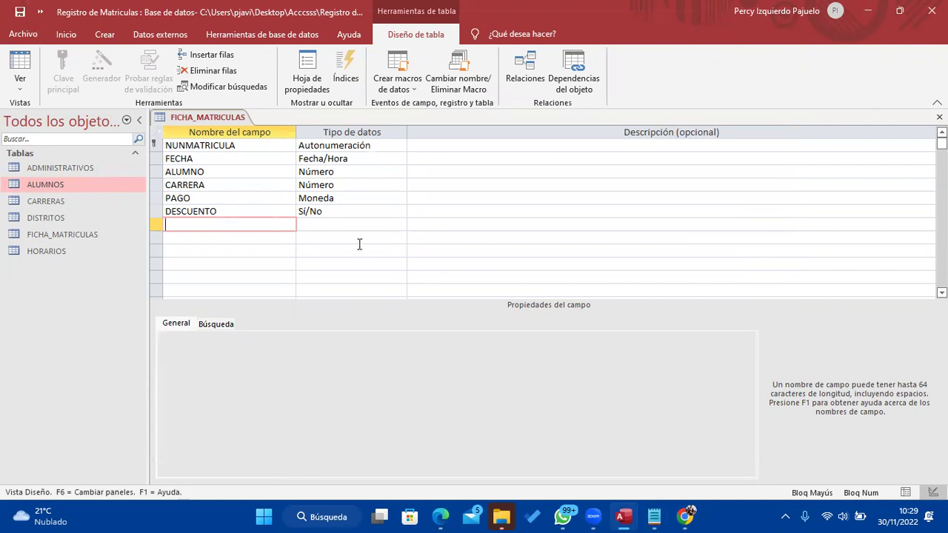
Give DESCUENTO the description 'Si tiene descuento el 5% del pago, caso contrario cero descuento'
mouse_move(657, 521)
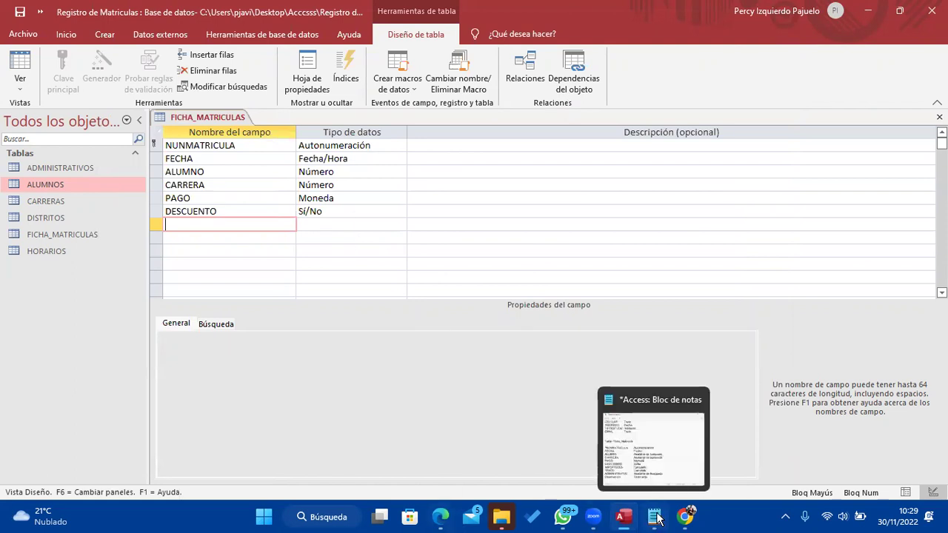
click(447, 213)
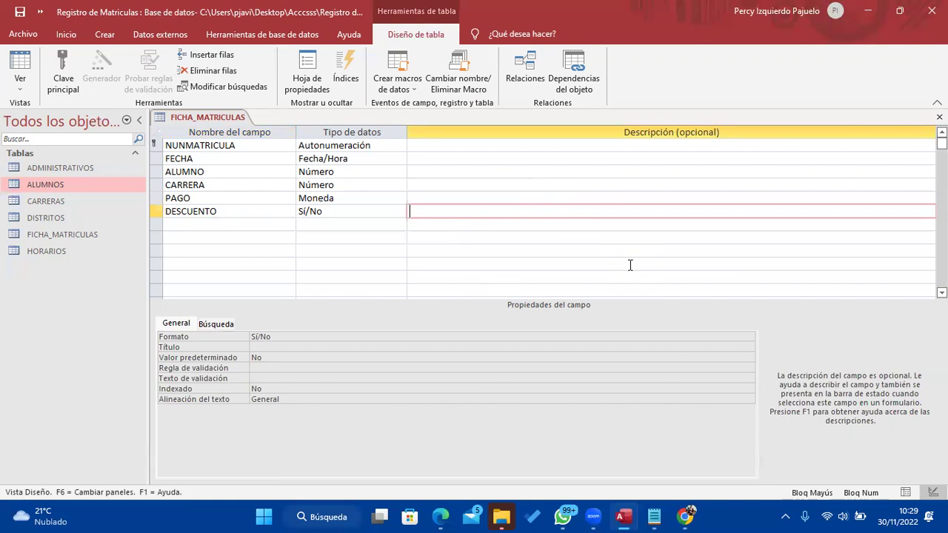
key(Caps_Lock)
text(Si tiene descuento el)
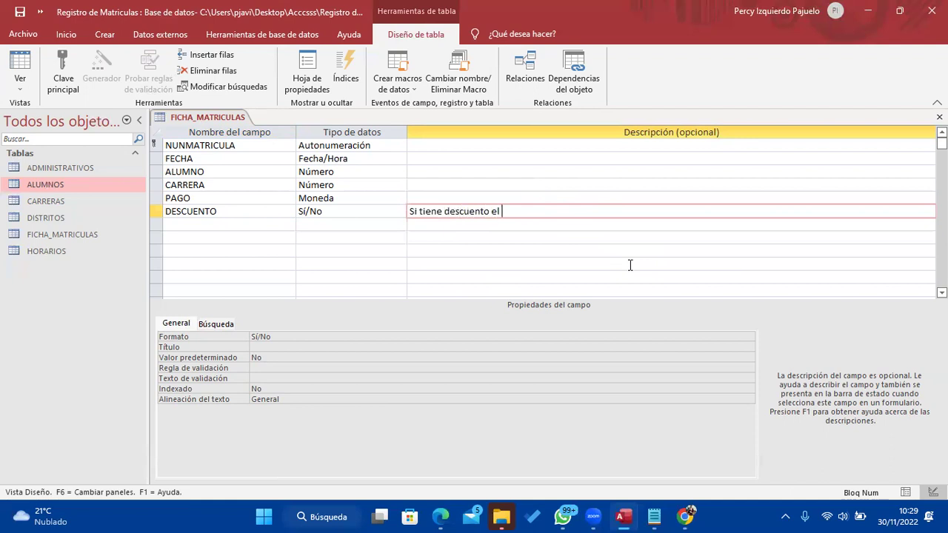
text( 5% del pago, caso contrario)
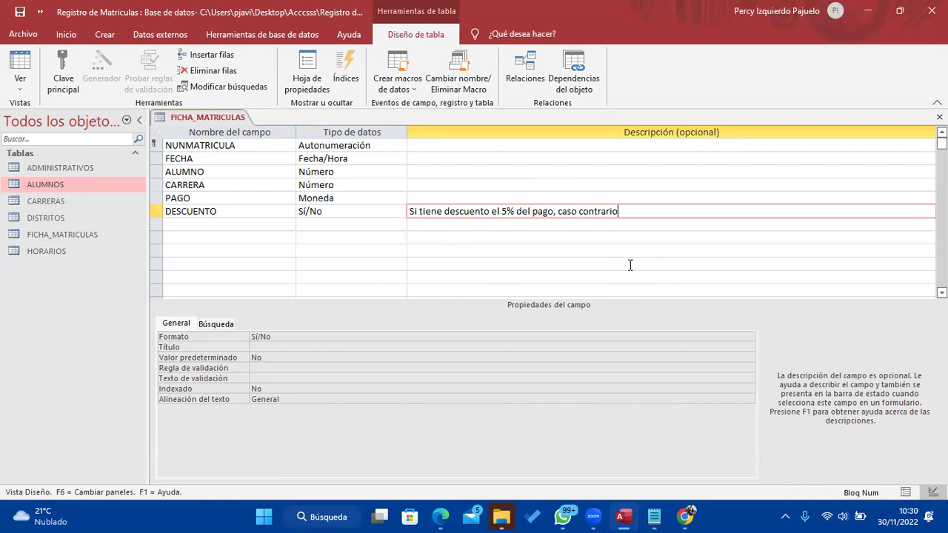
text( cero descuento)
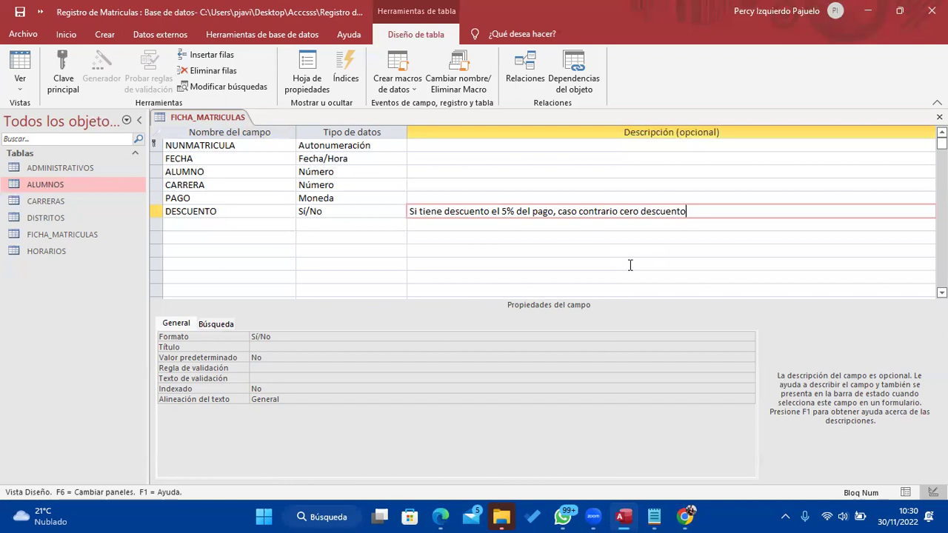
click(278, 213)
click(279, 222)
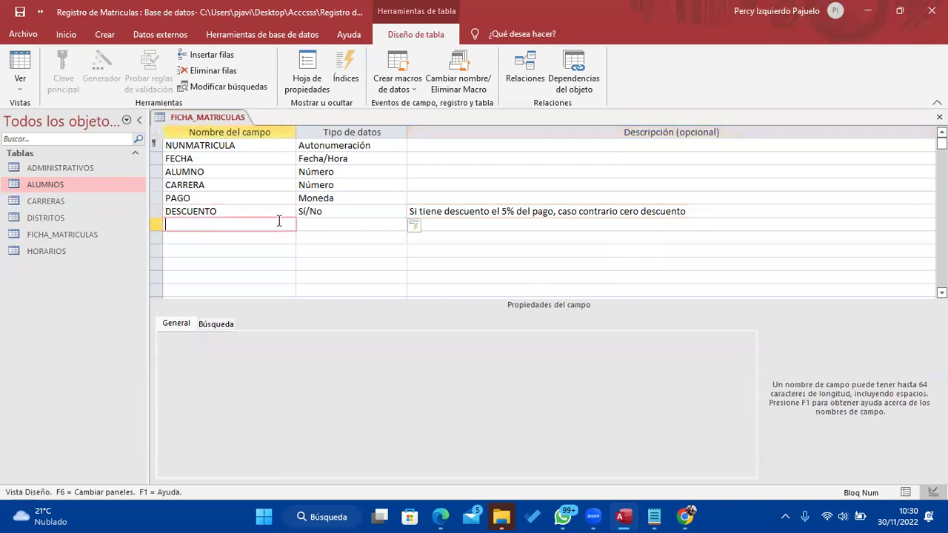
Name the seventh field IMPORTEDES, set it to Calculado, and drag the Generador de expresiones aside
click(656, 516)
click(658, 516)
click(656, 516)
click(656, 516)
key(Caps_Lock)
text(IMPORTE DE)
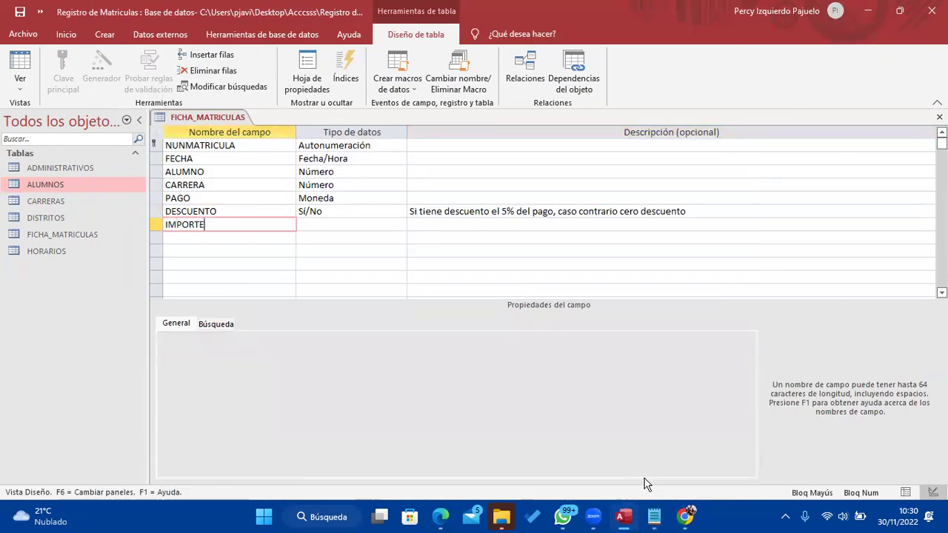
key(BackSpace)
key(BackSpace)
key(BackSpace)
text(DES)
click(398, 224)
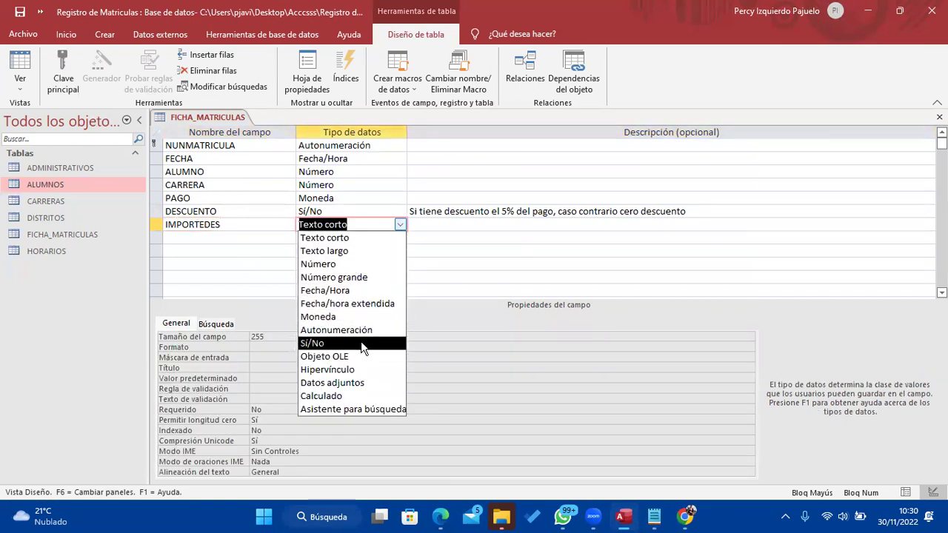
click(348, 397)
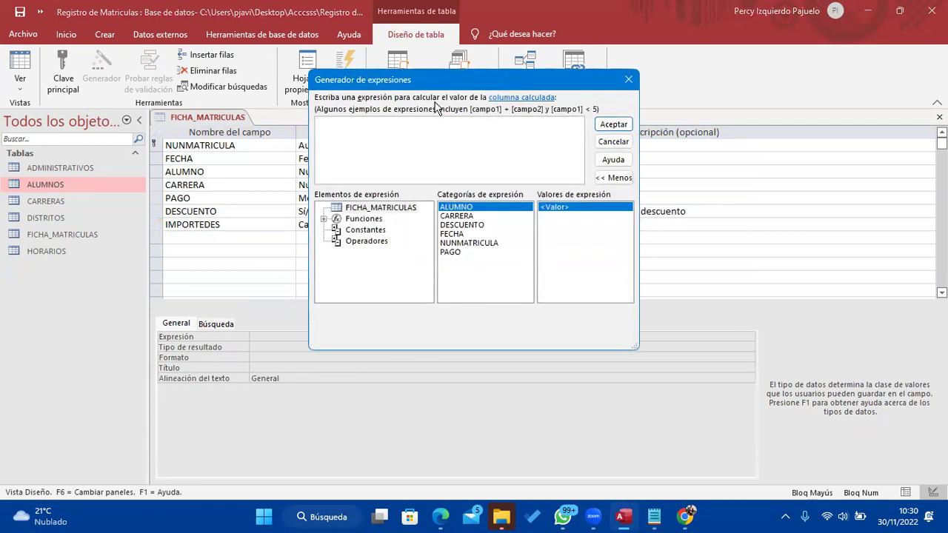
drag(434, 86, 464, 270)
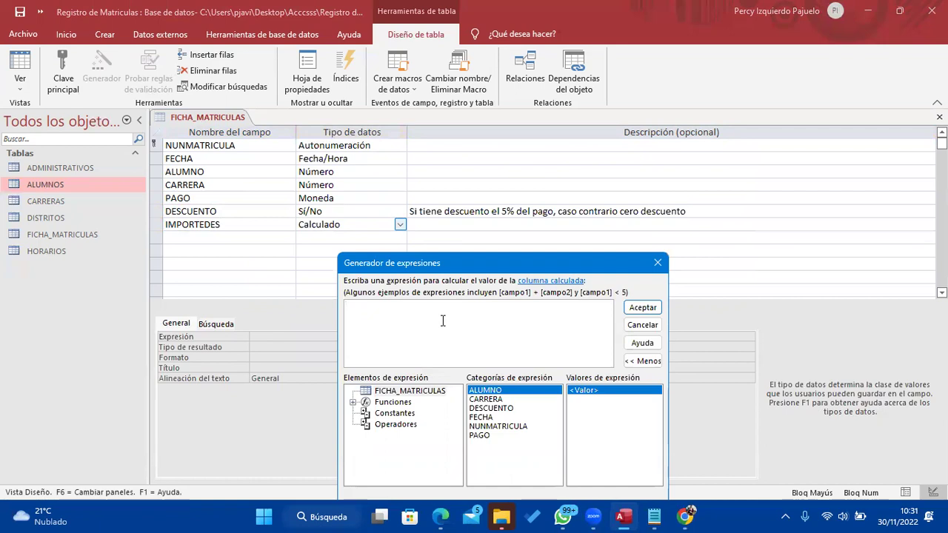
Start the IMPORTEDES expression with SiInm and the condition [DESCUENTO]=Sí
text(SII)
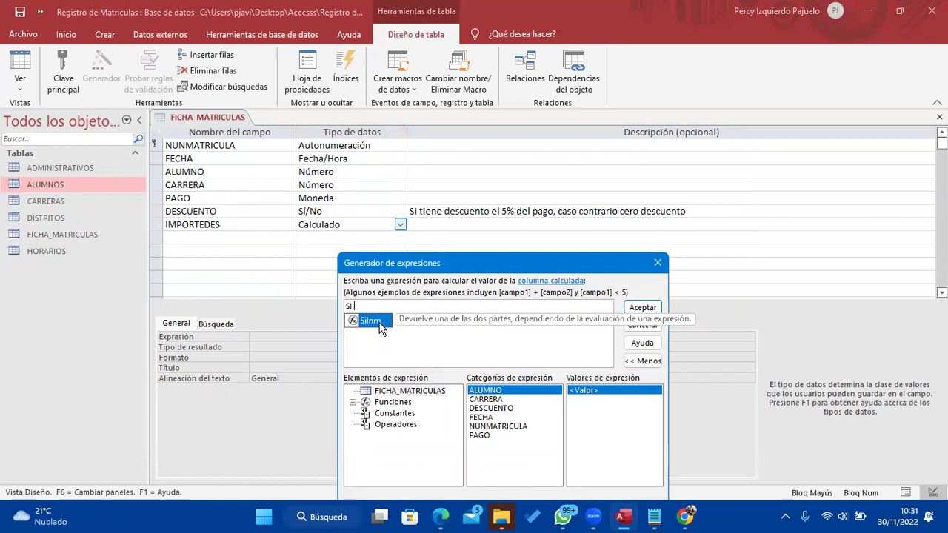
double_click(379, 324)
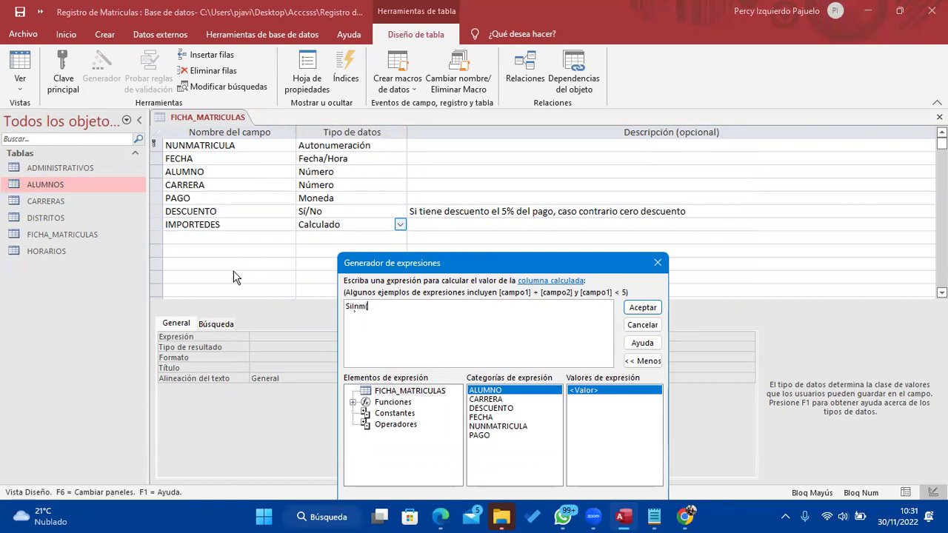
text([DESCUENTO]))
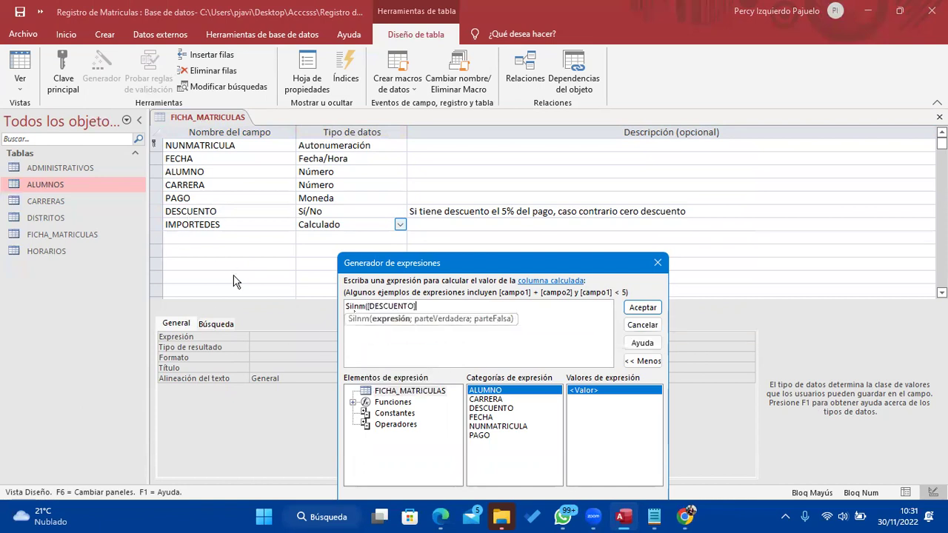
text(=)
key(Caps_Lock)
text(S)
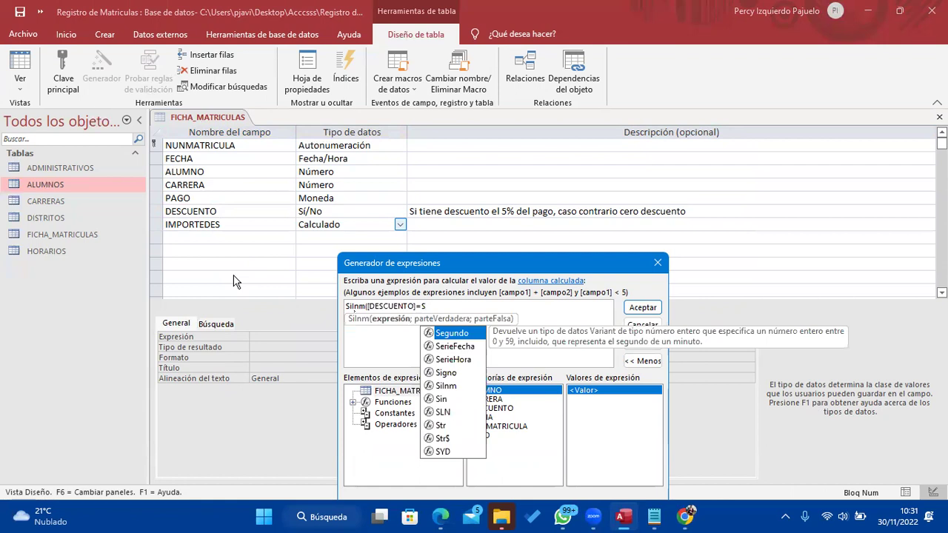
text(í)
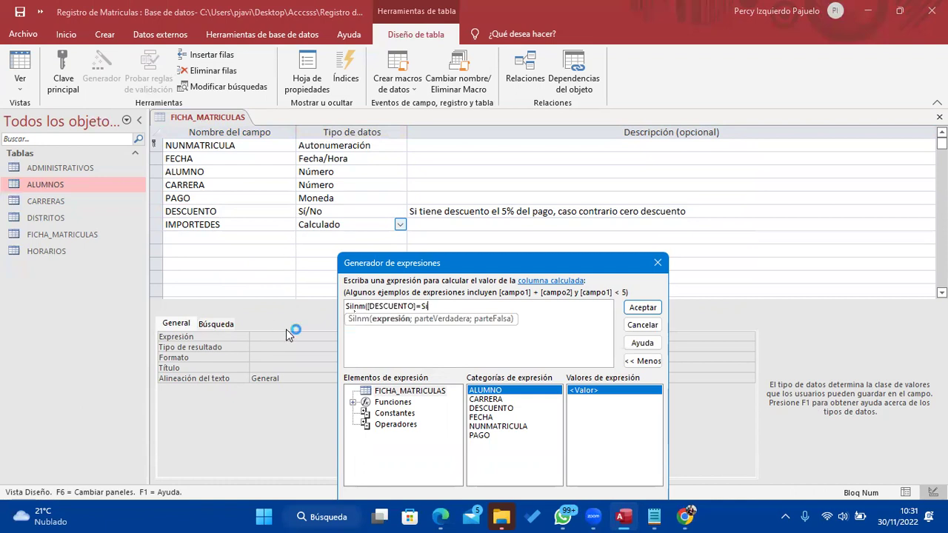
text(;)
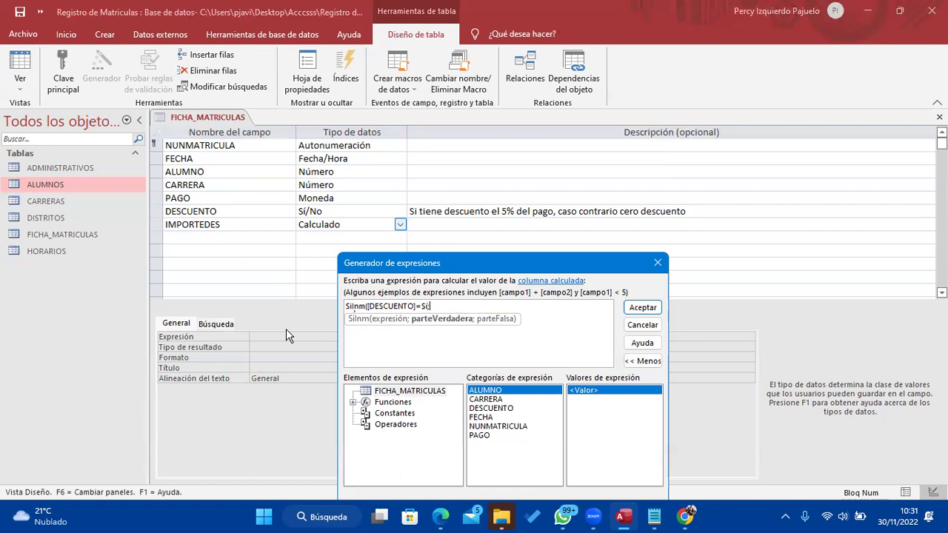
Add 0.05 * [PAGO] as the value returned when the discount applies
text(0.05 * [pa)
double_click(471, 333)
text())
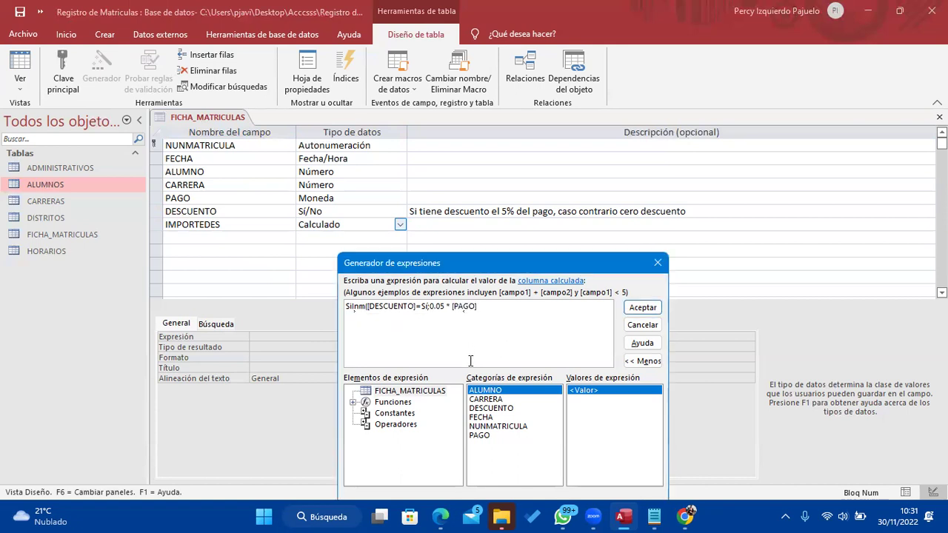
text(;)
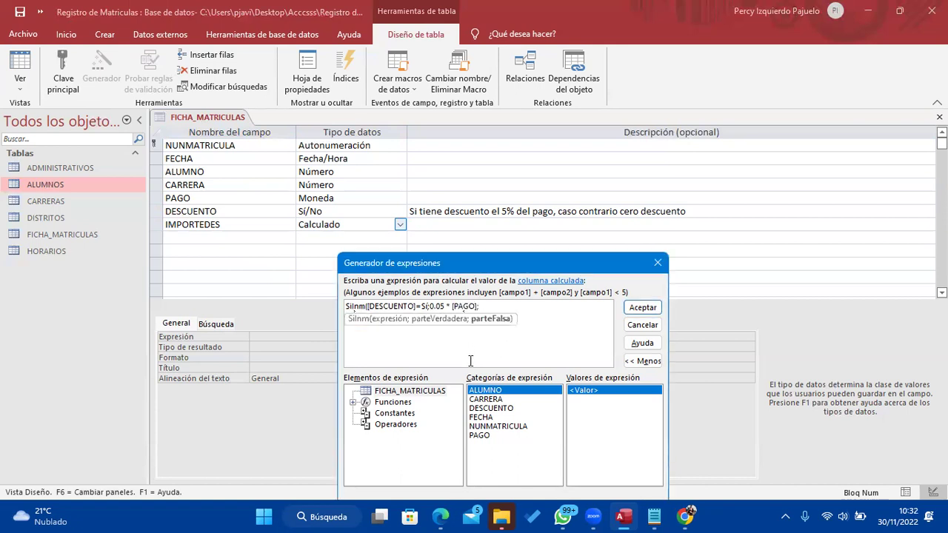
text(0))
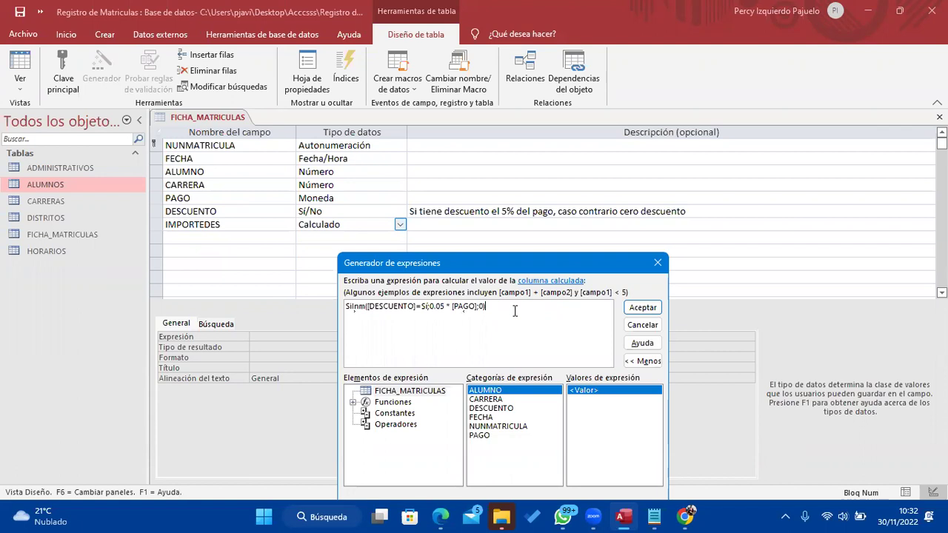
Accept SiInm([DESCUENTO]=Sí;0.05*[PAGO];0) as the IMPORTEDES expression
key(super)
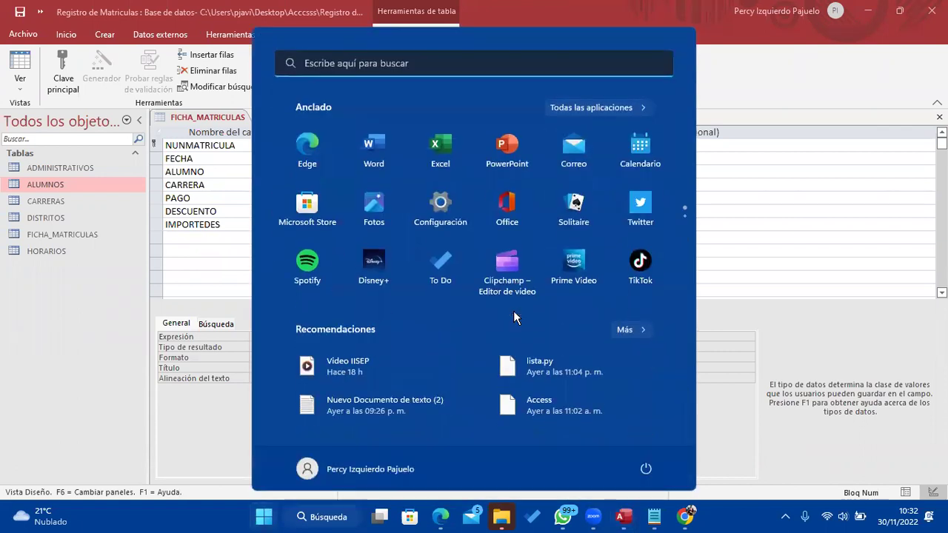
key(super)
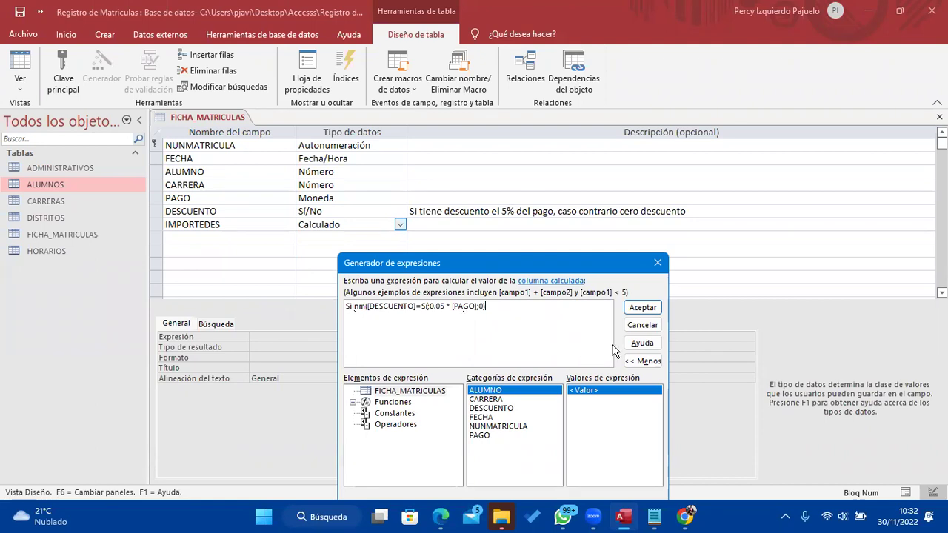
click(642, 307)
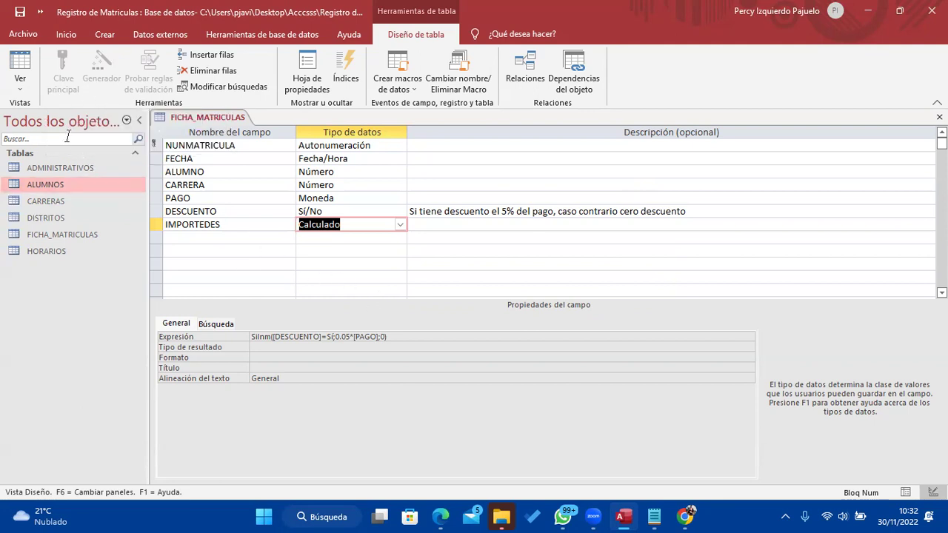
Save FICHA_MATRICULAS and switch it to datasheet view
click(20, 83)
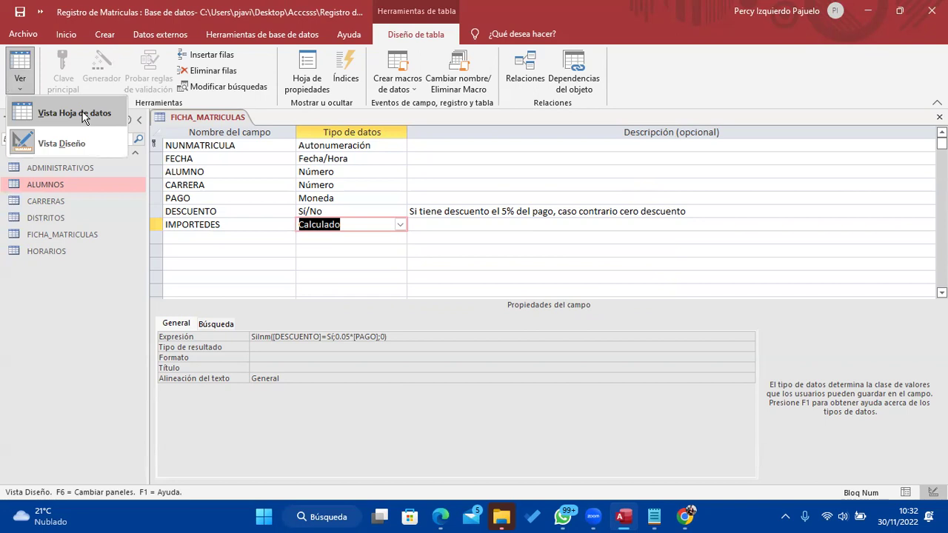
click(84, 118)
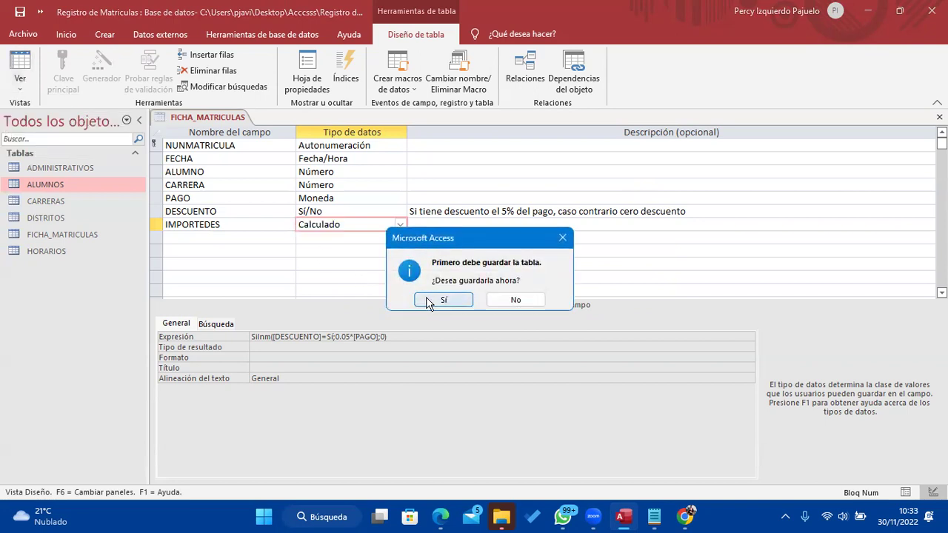
click(431, 301)
Set record 1's FECHA to today, 30/11/2022, widening the NUNMATRICULA and ALUMNO columns
click(265, 150)
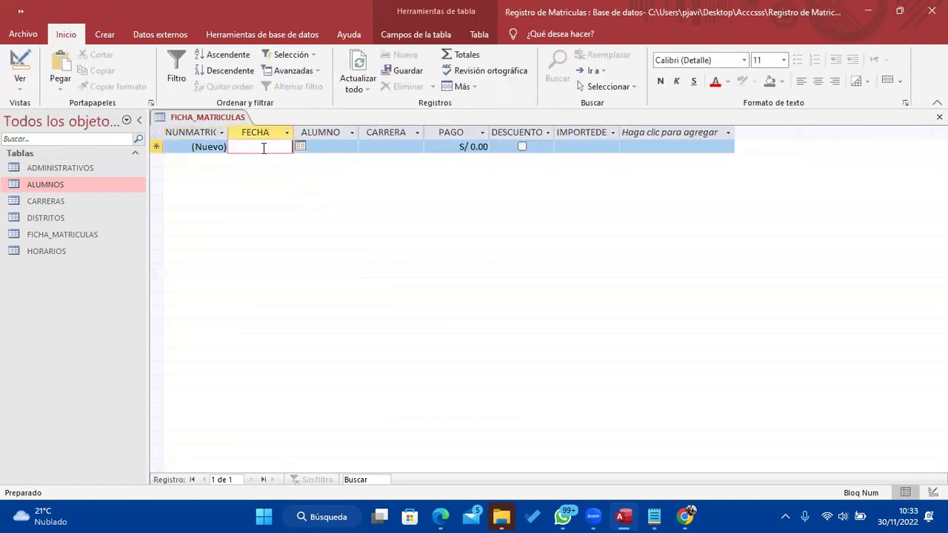
drag(228, 134, 255, 133)
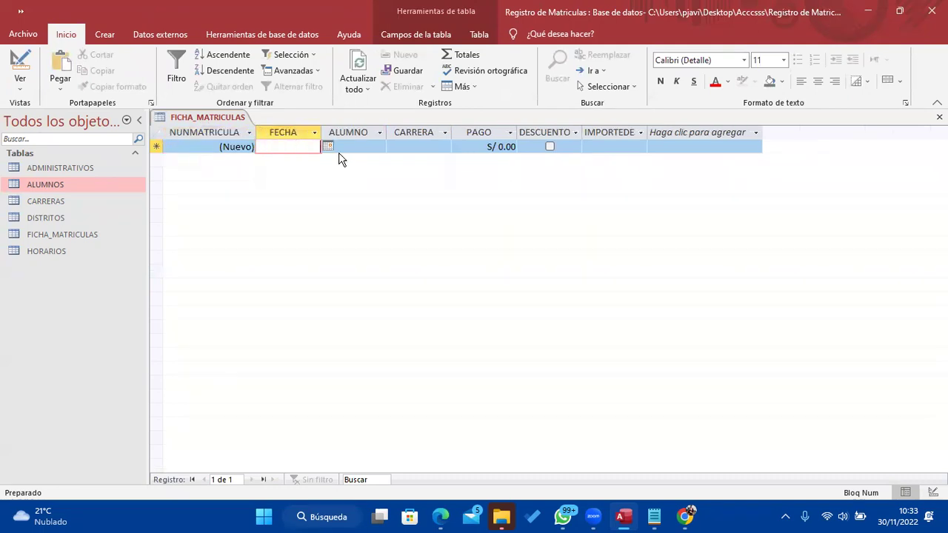
click(328, 148)
click(282, 262)
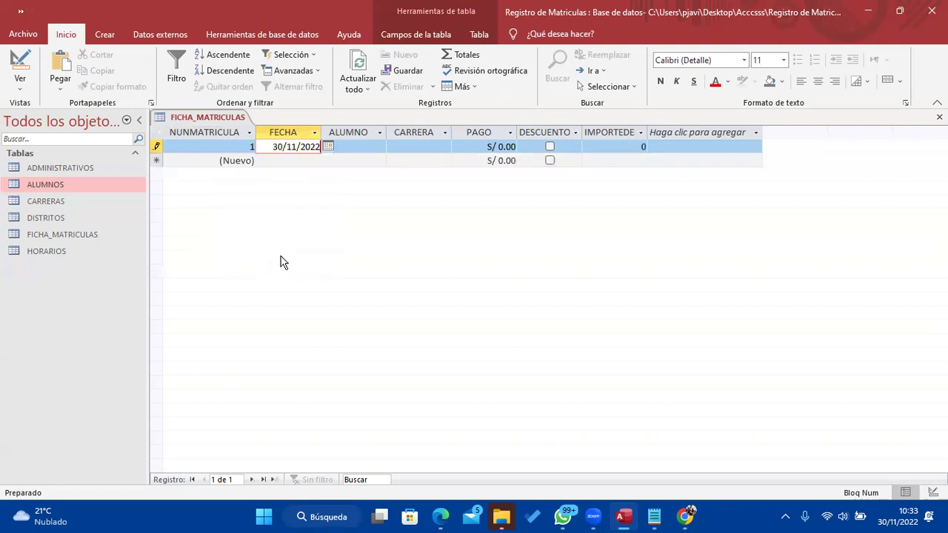
click(355, 146)
drag(384, 136, 426, 133)
click(419, 147)
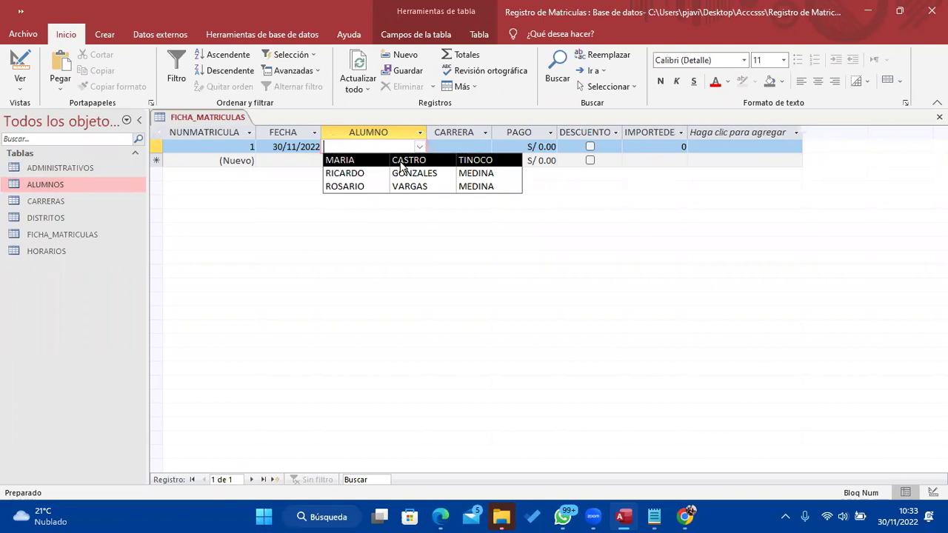
Choose the first student and the career COSMETOLOGÍA for record 1
click(401, 162)
click(483, 147)
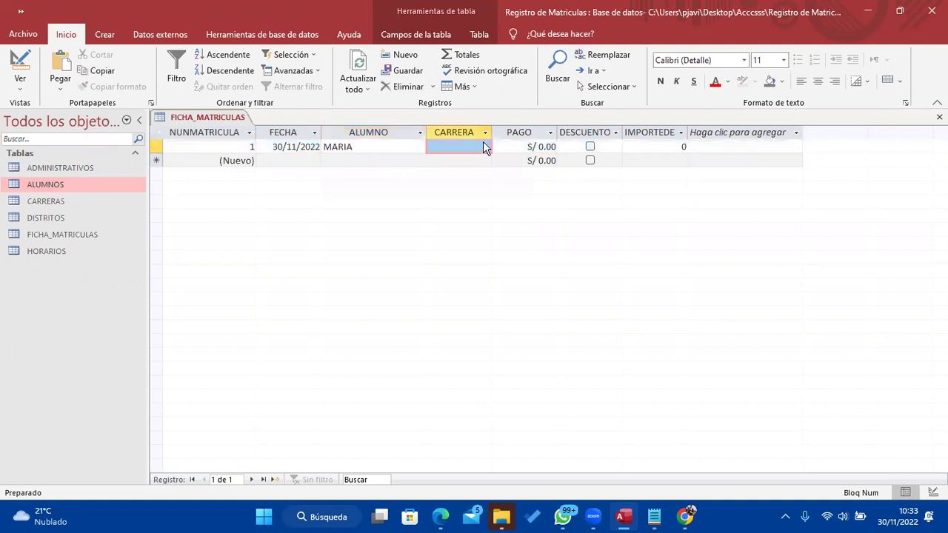
drag(491, 129, 595, 134)
click(518, 147)
click(544, 148)
click(559, 147)
click(588, 147)
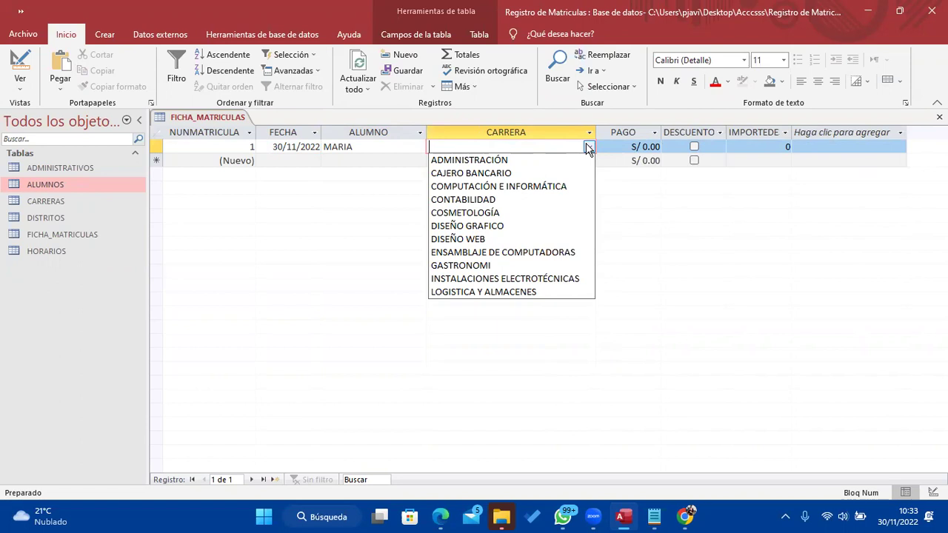
click(587, 147)
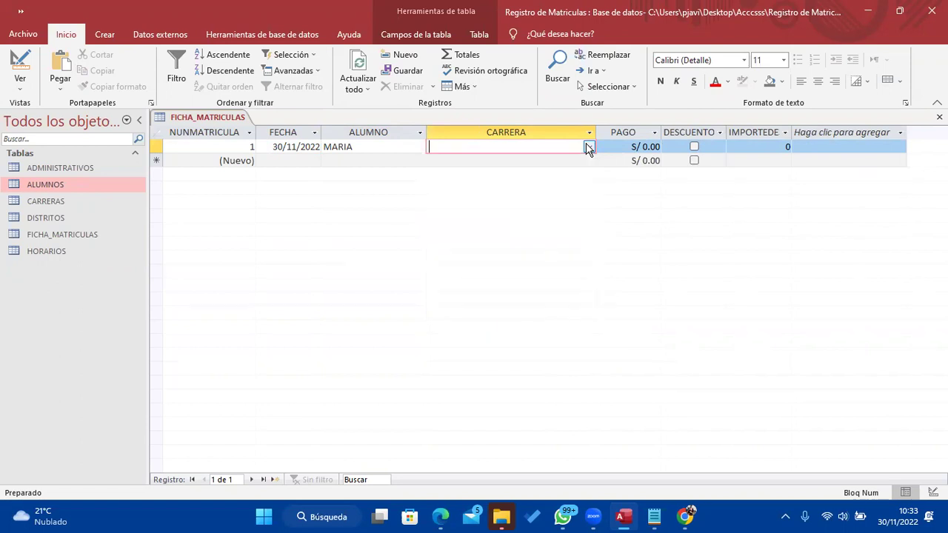
click(587, 146)
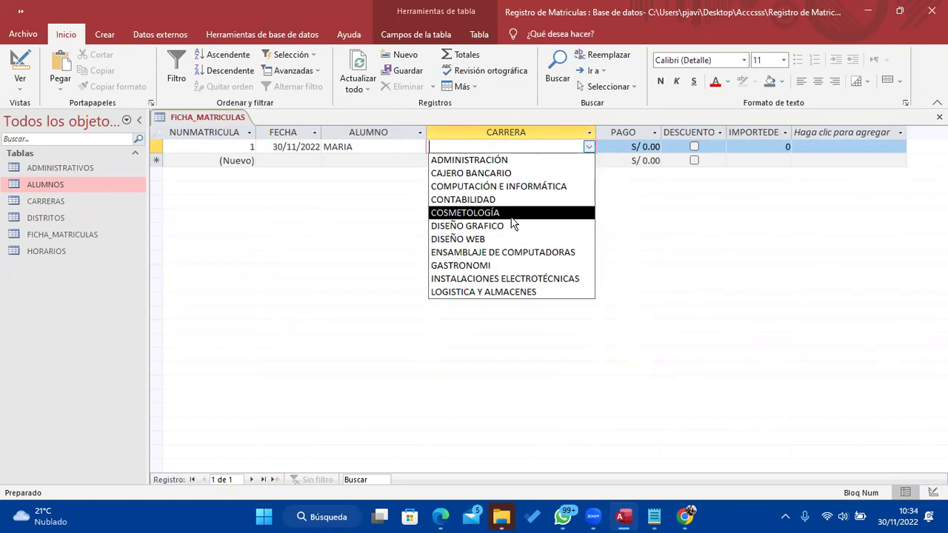
click(509, 218)
Enter a PAGO of S/ 100.00 for record 1 and widen the IMPORTEDES column
click(641, 148)
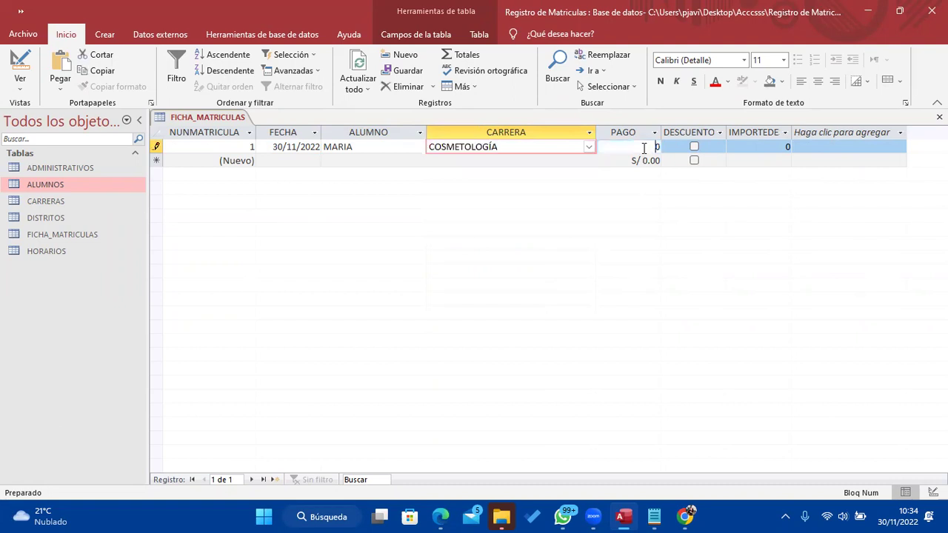
text(100)
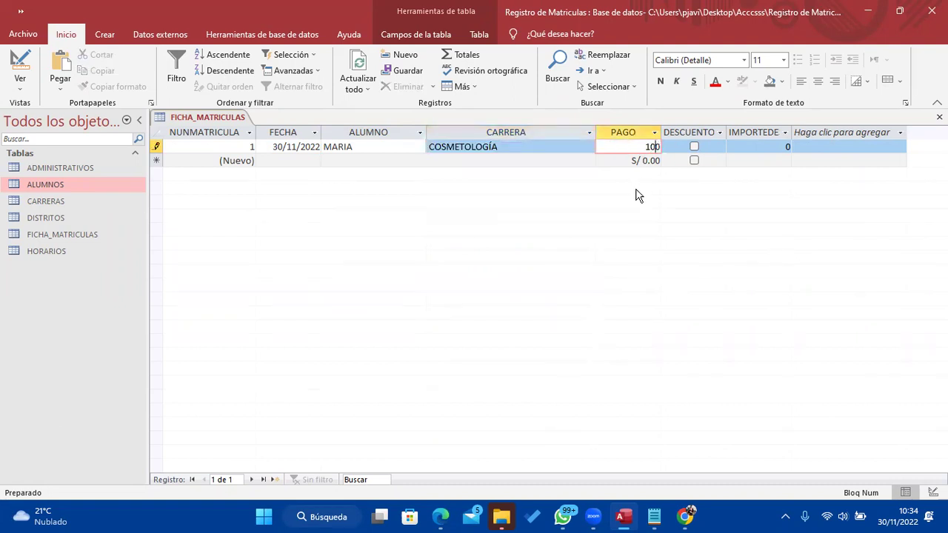
click(704, 133)
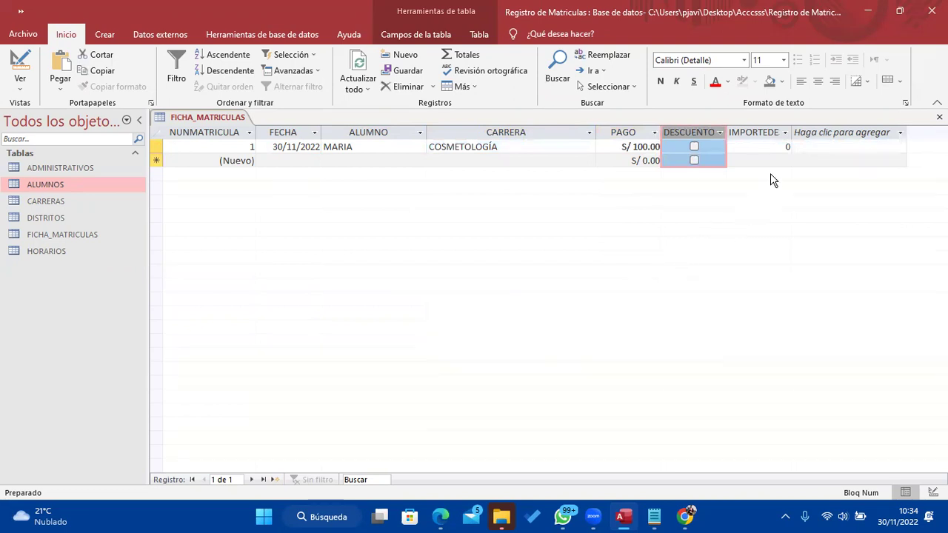
drag(791, 132, 828, 132)
click(831, 134)
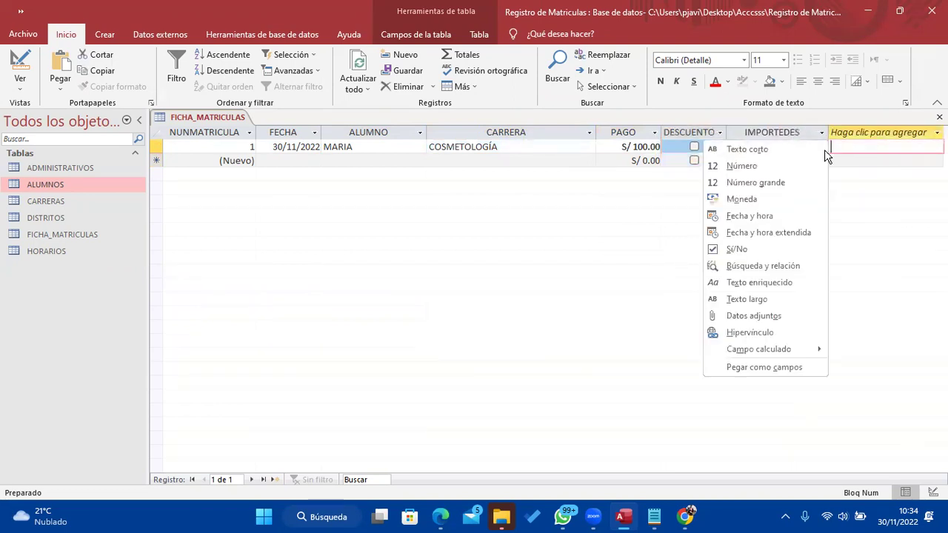
click(786, 138)
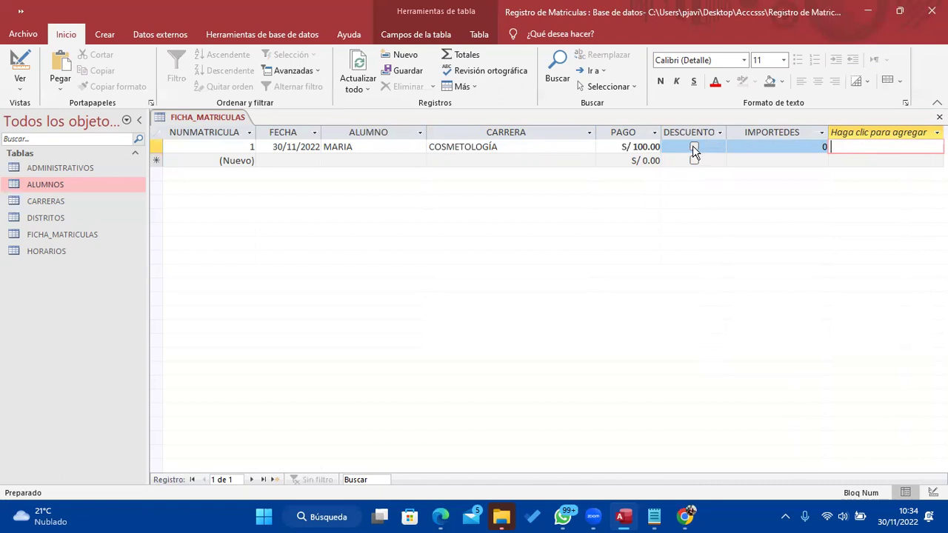
click(694, 148)
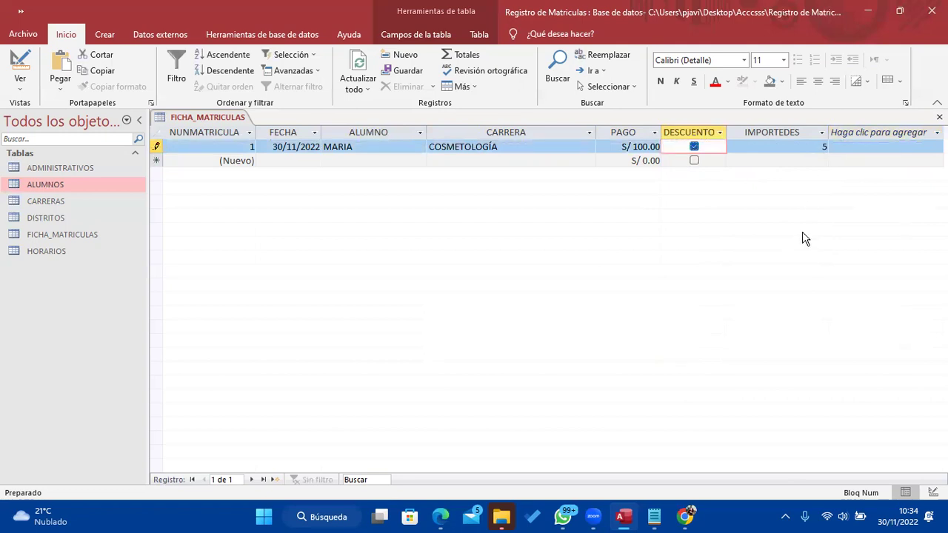
click(695, 149)
click(694, 146)
click(694, 147)
click(695, 147)
drag(798, 148, 855, 165)
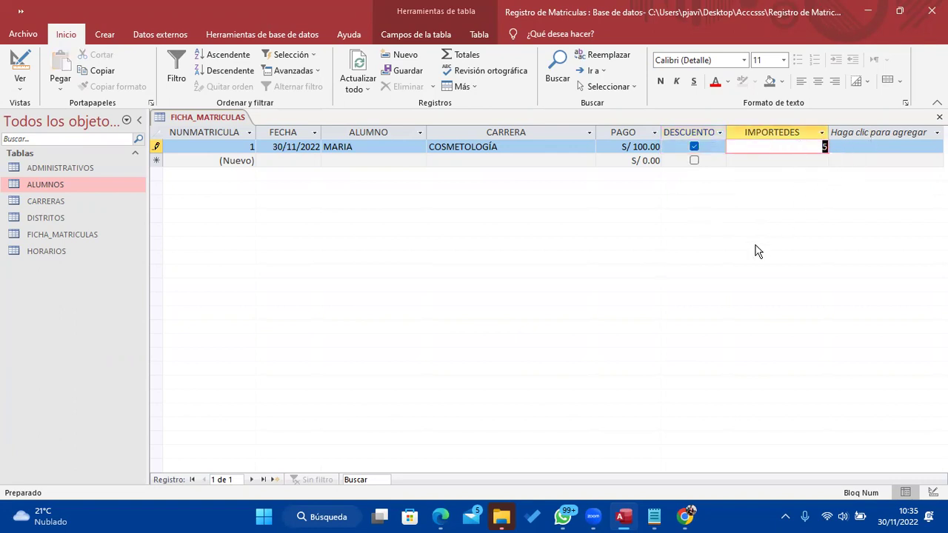
Return FICHA_MATRICULAS to design view and select the IMPORTEDES field
key(BackSpace)
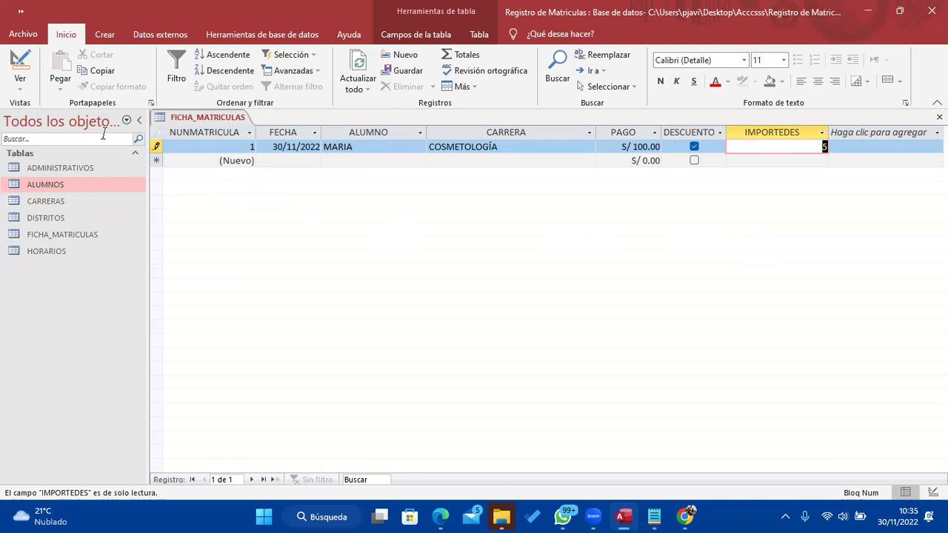
click(20, 85)
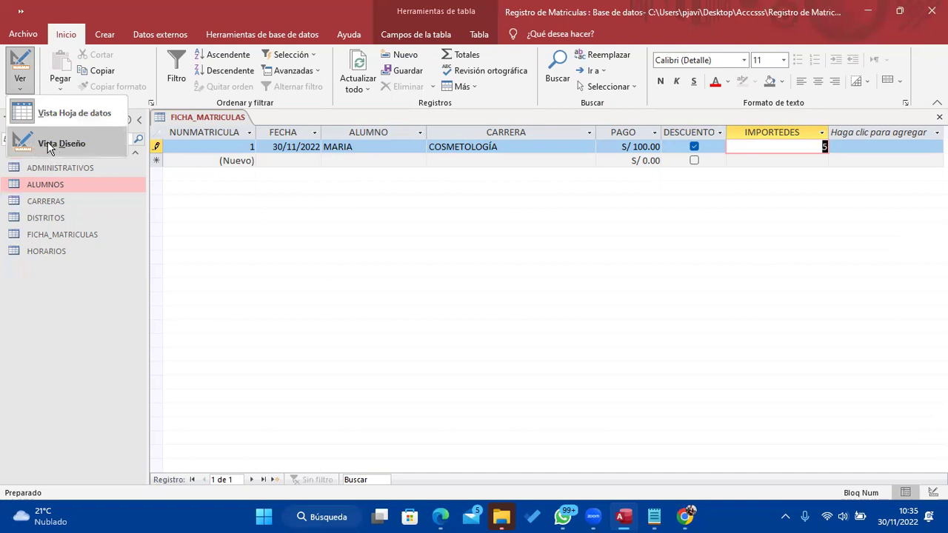
click(51, 142)
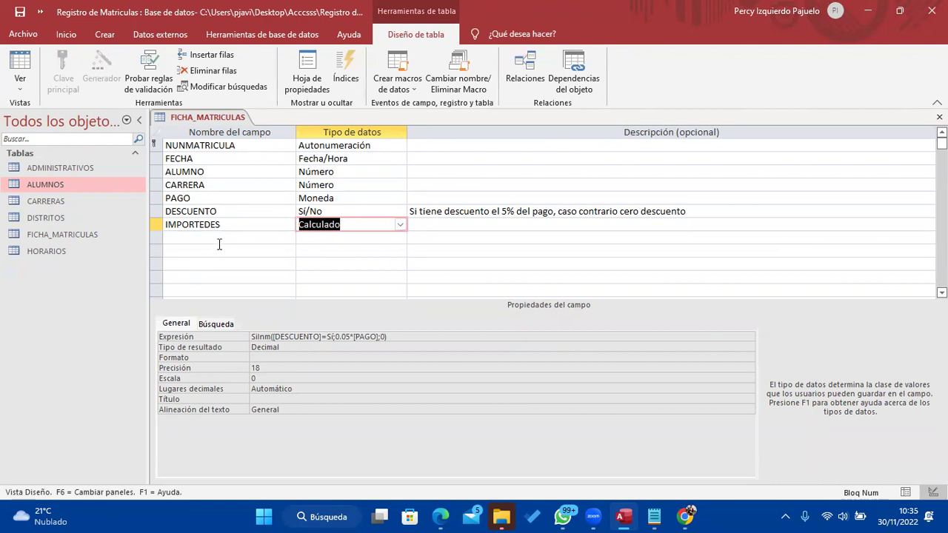
click(20, 63)
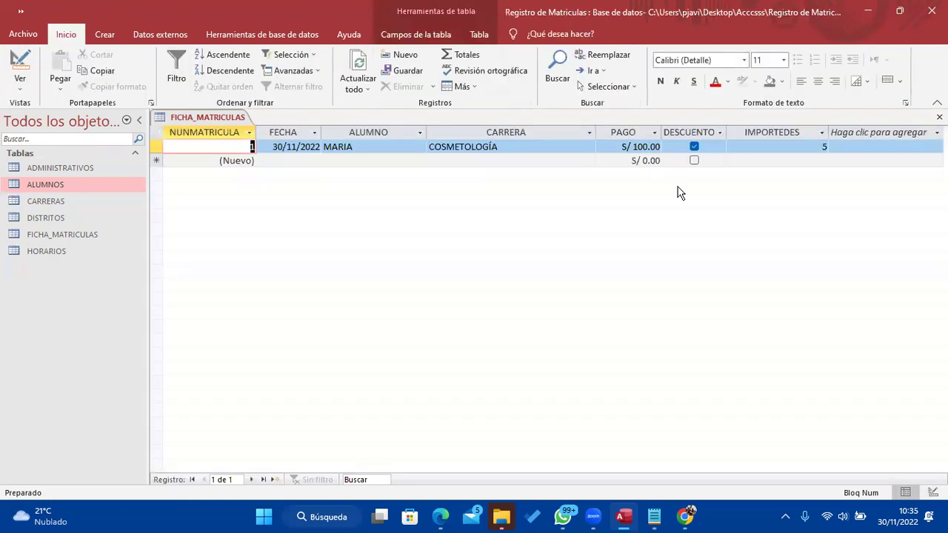
click(809, 148)
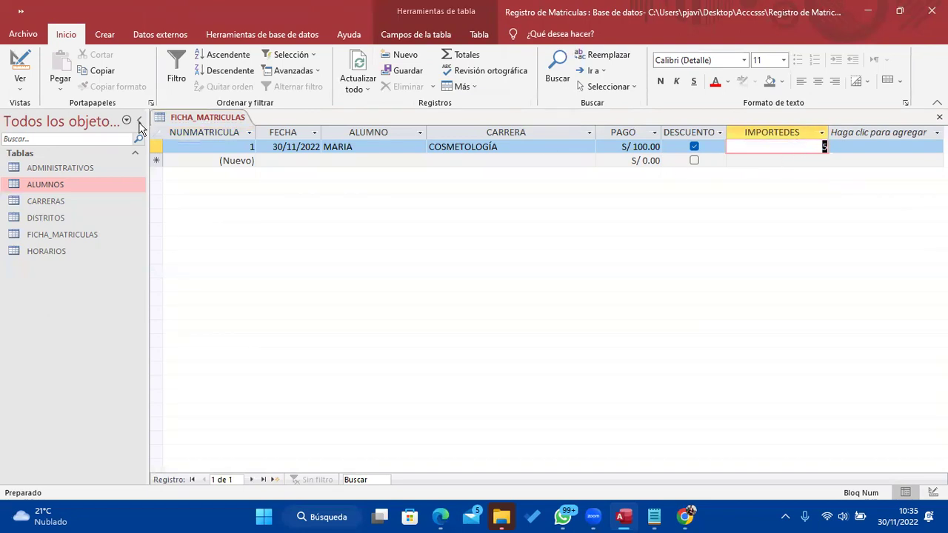
click(20, 70)
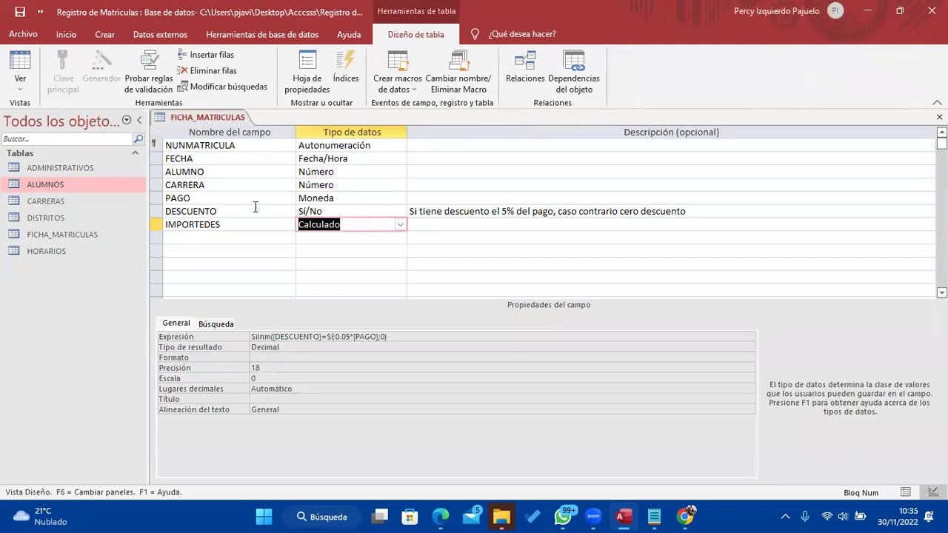
click(212, 227)
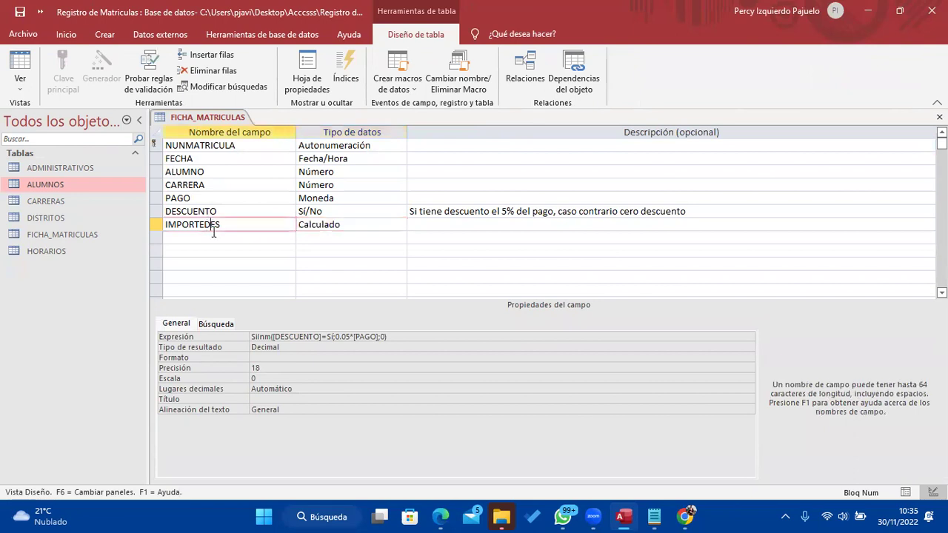
Choose Moneda in the Formato property of IMPORTEDES
click(253, 357)
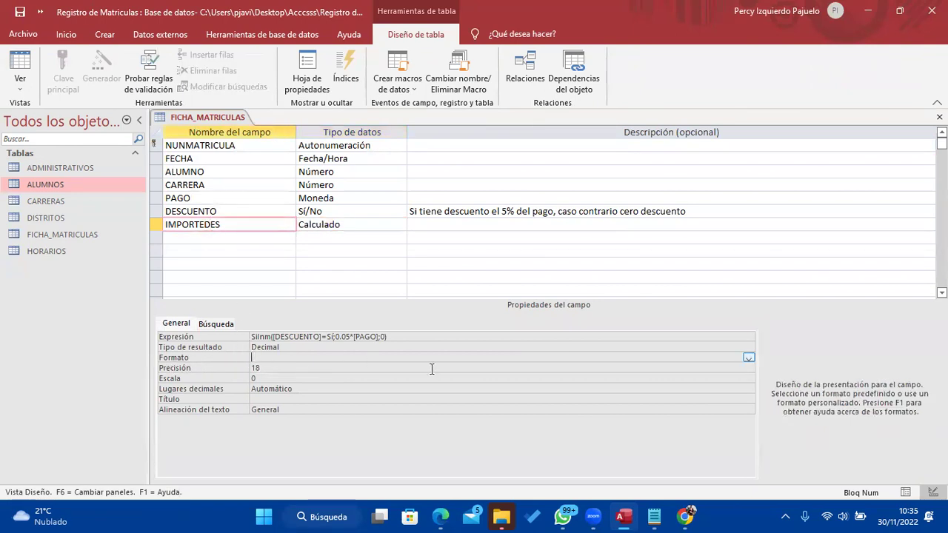
click(748, 359)
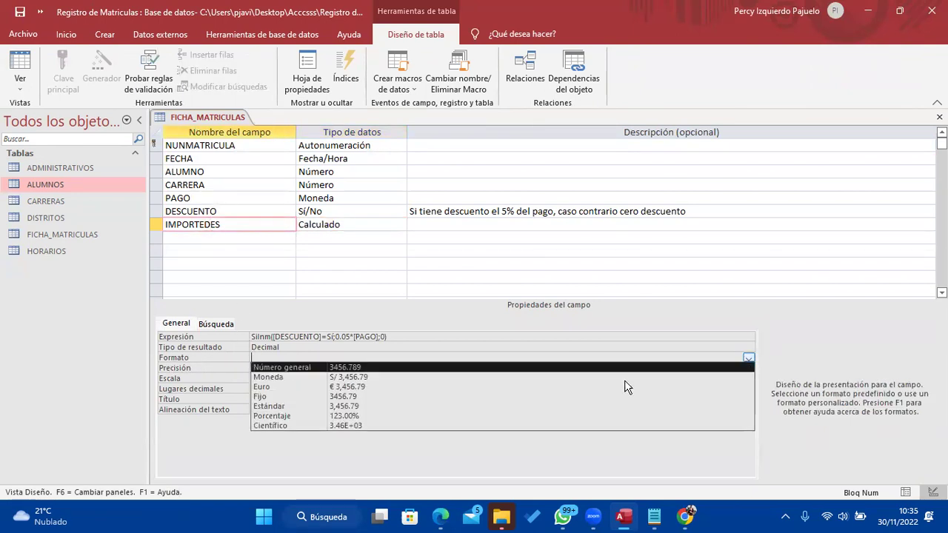
click(304, 377)
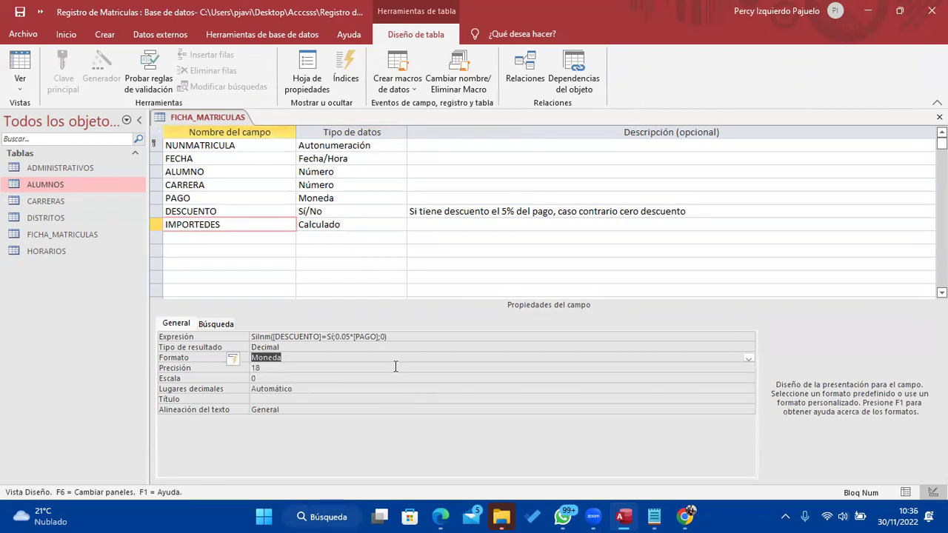
Save the table and view its records to see IMPORTEDES as currency
click(22, 68)
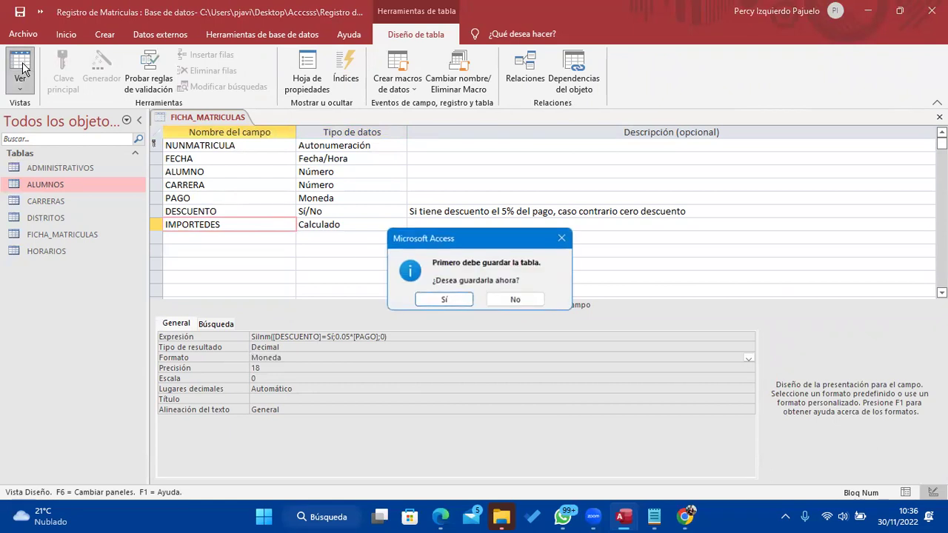
click(466, 299)
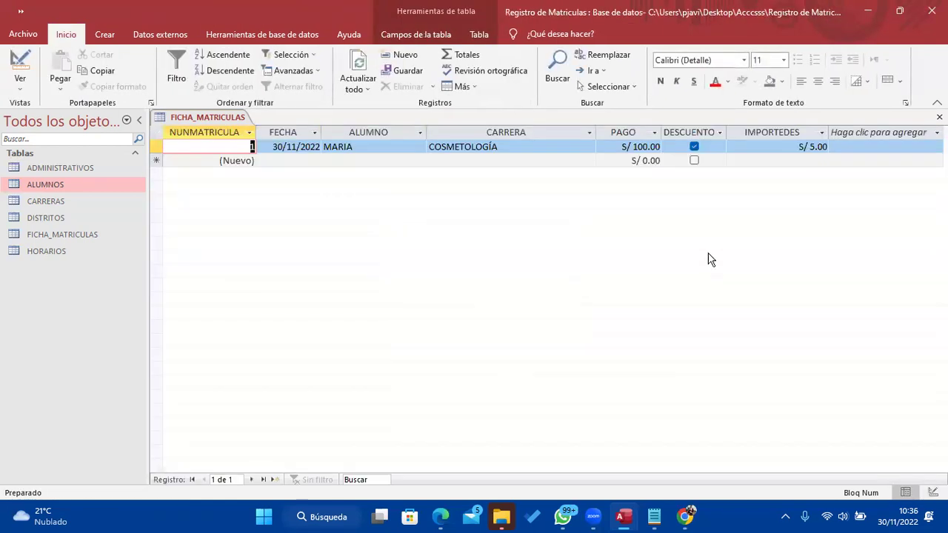
click(823, 146)
click(852, 147)
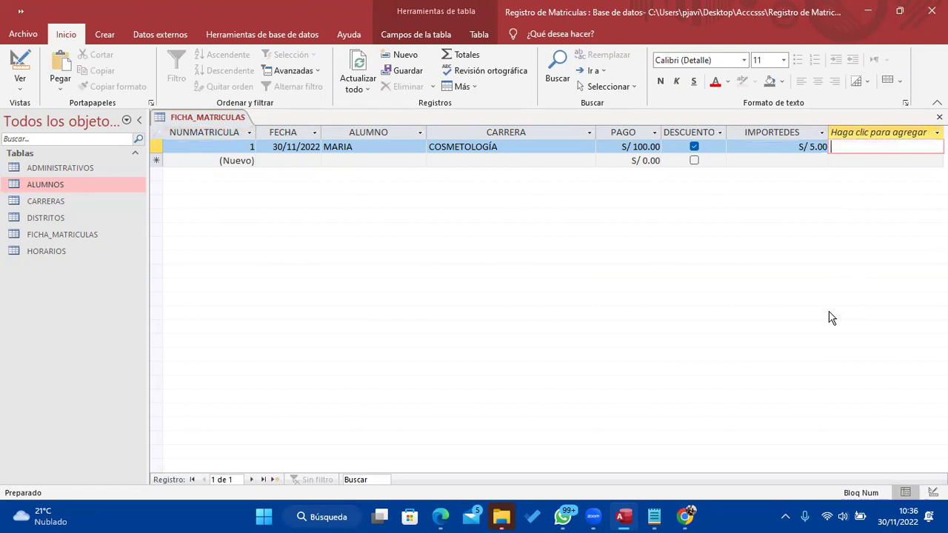
Toggle DESCUENTO on record 1 to confirm IMPORTEDES shows S/ 5.00 or S/ 0.00, then return to design
click(696, 148)
click(695, 147)
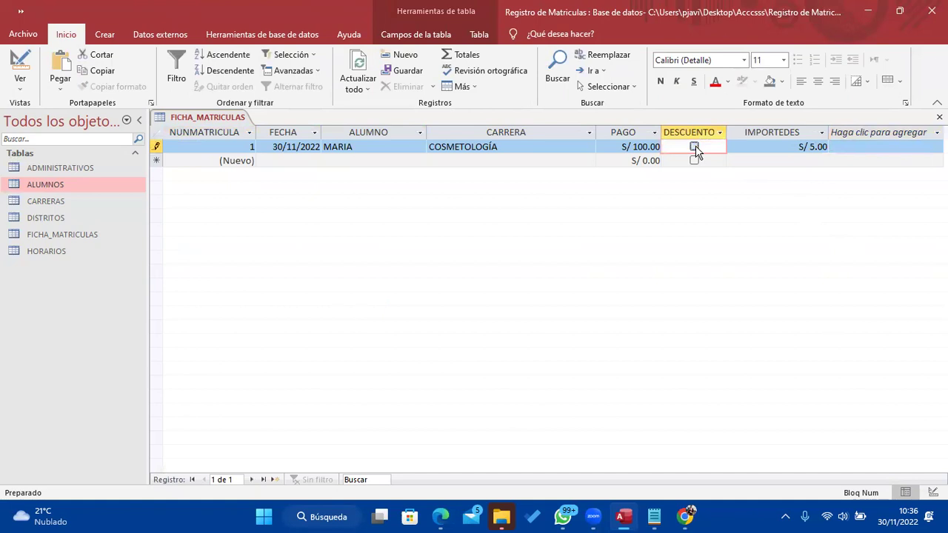
click(695, 148)
click(697, 148)
click(695, 148)
click(695, 148)
click(20, 65)
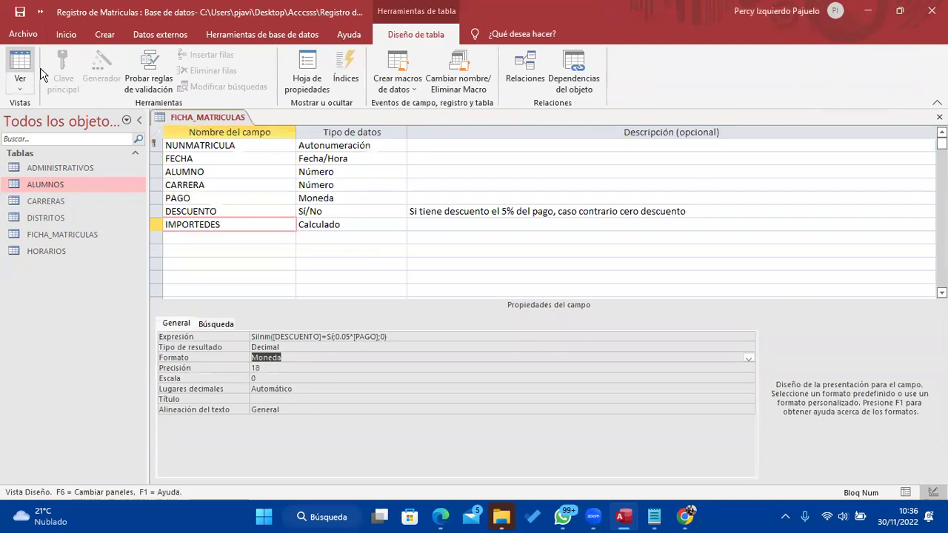
click(242, 235)
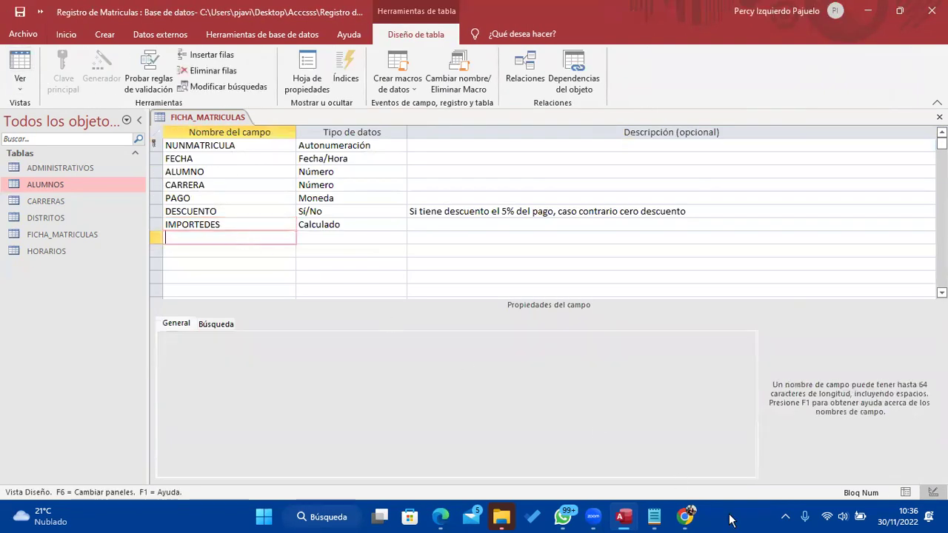
click(351, 224)
drag(397, 337, 204, 340)
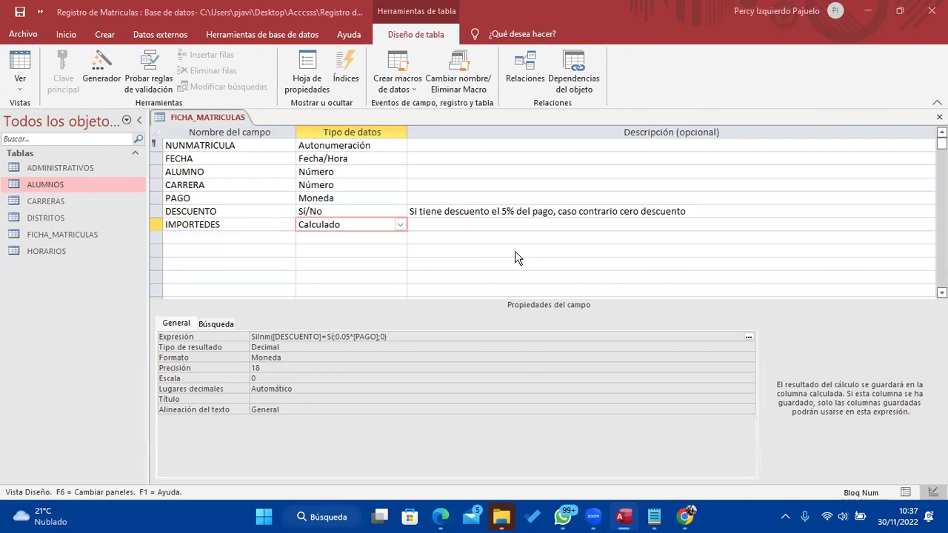
click(230, 237)
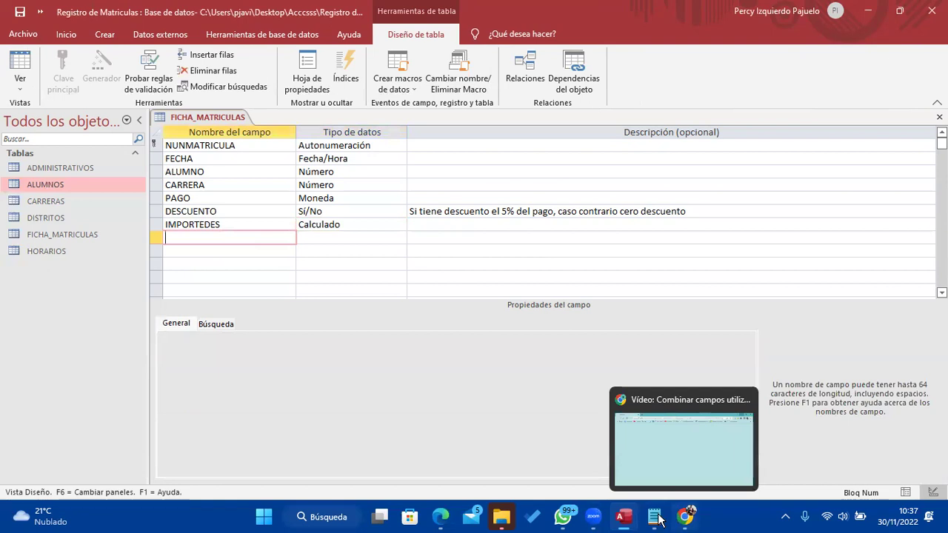
click(656, 518)
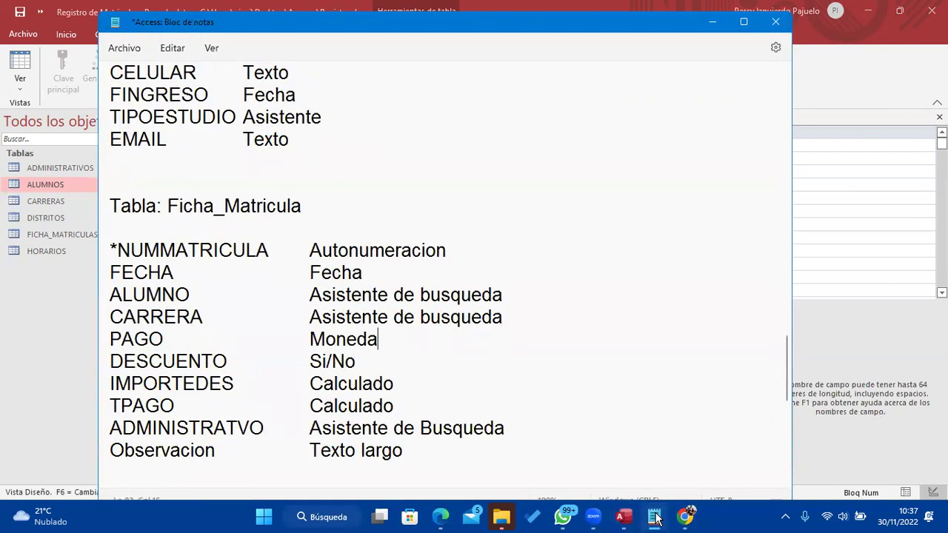
click(656, 518)
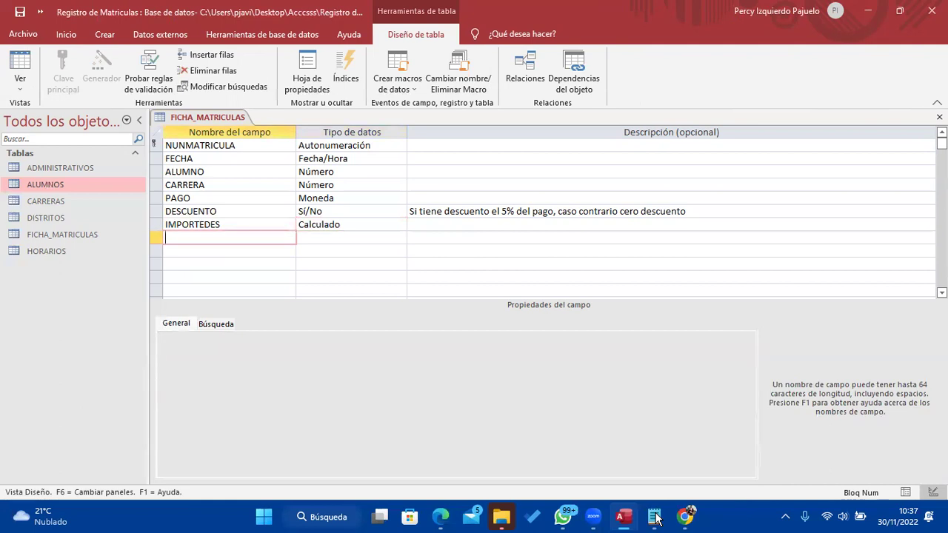
Add a TPAGO field with the Calculado data type
key(Caps_Lock)
text(TPAGO)
key(Tab)
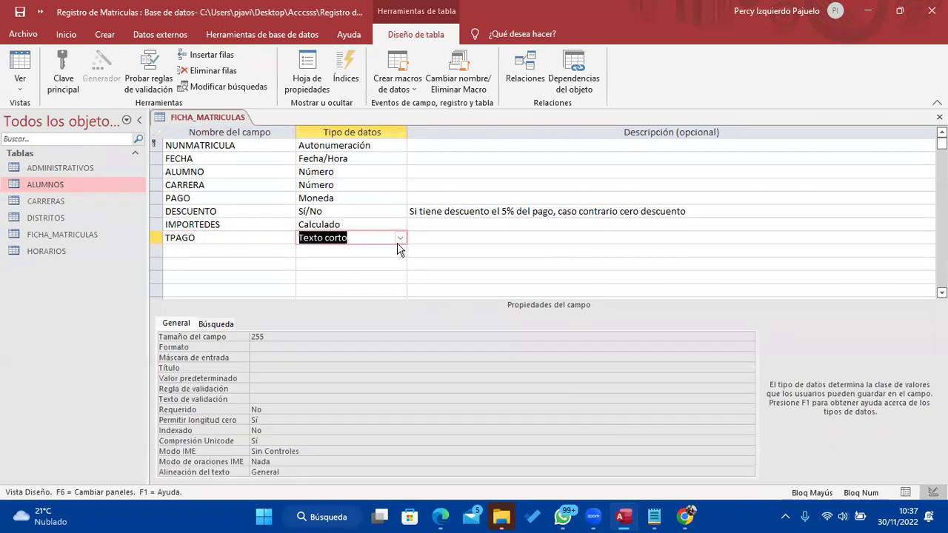
click(399, 237)
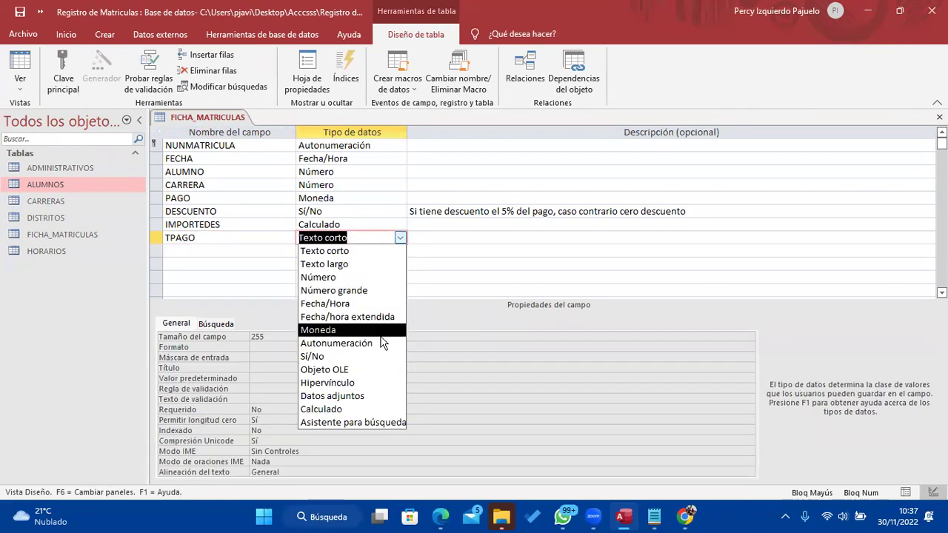
click(371, 408)
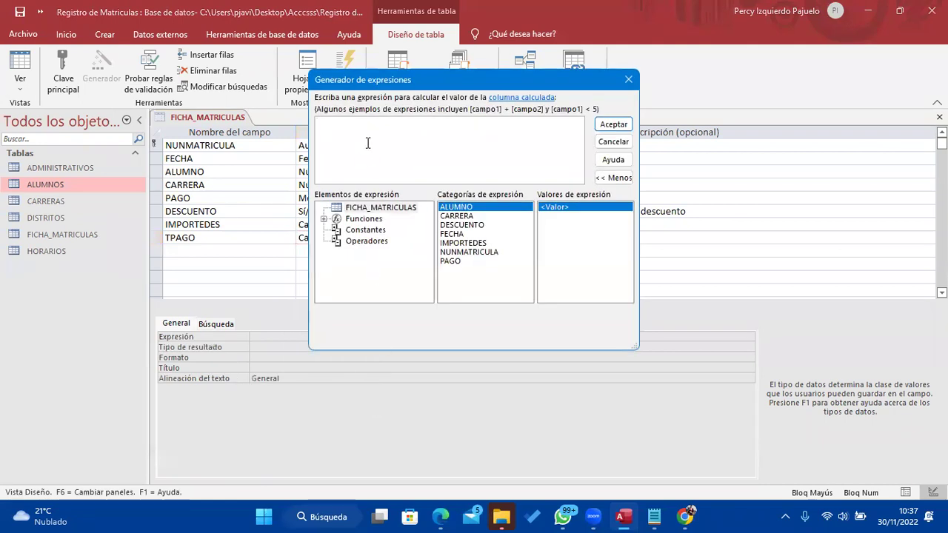
Enter and accept [PAGO]-[DESCUENTO] as the TPAGO expression
drag(392, 91, 541, 246)
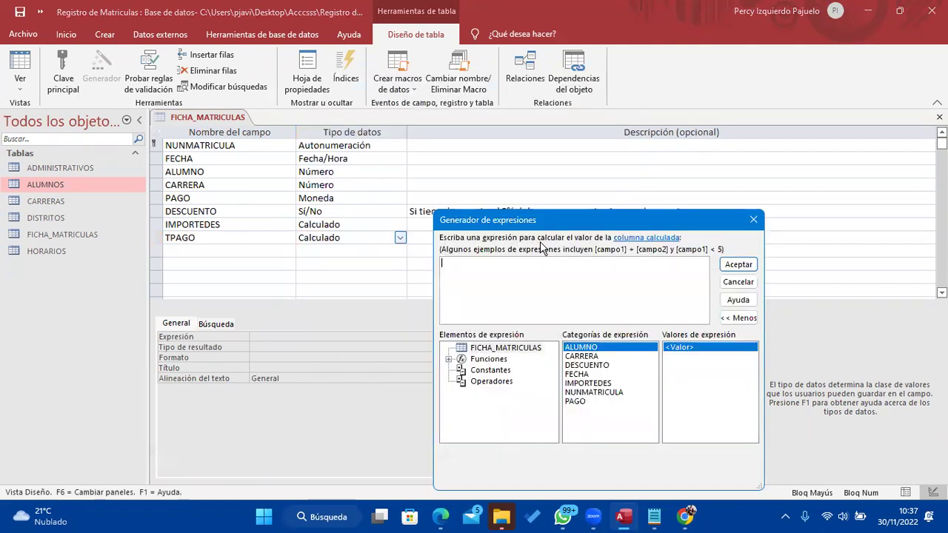
text(PAGO)
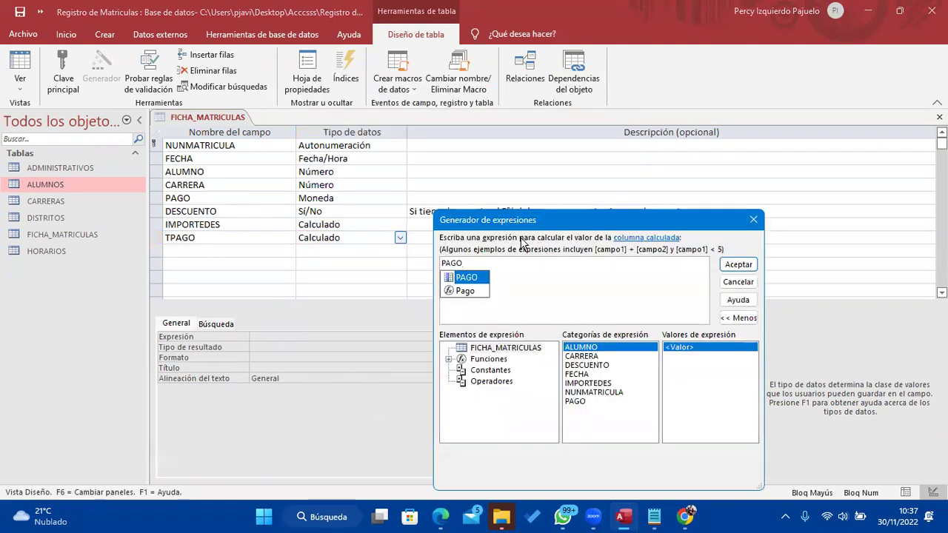
double_click(466, 277)
text(-DES)
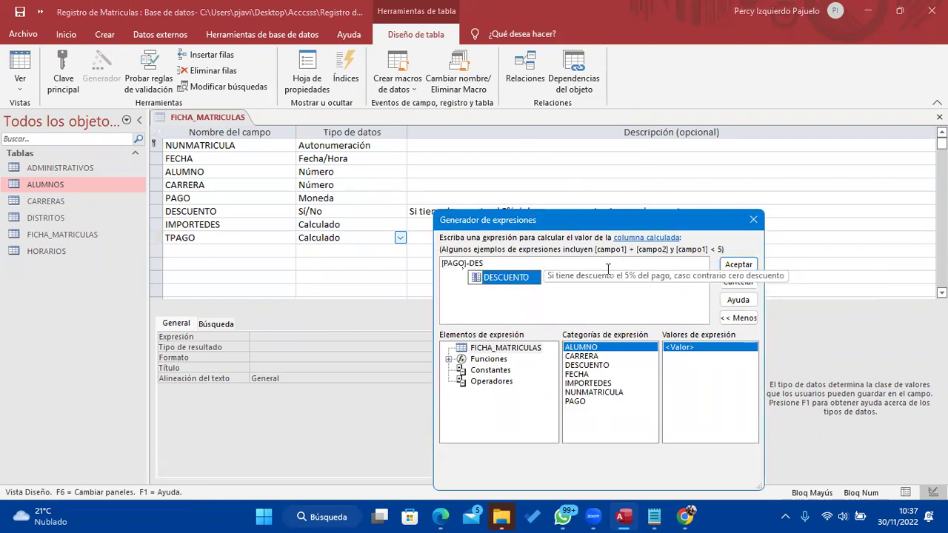
double_click(530, 278)
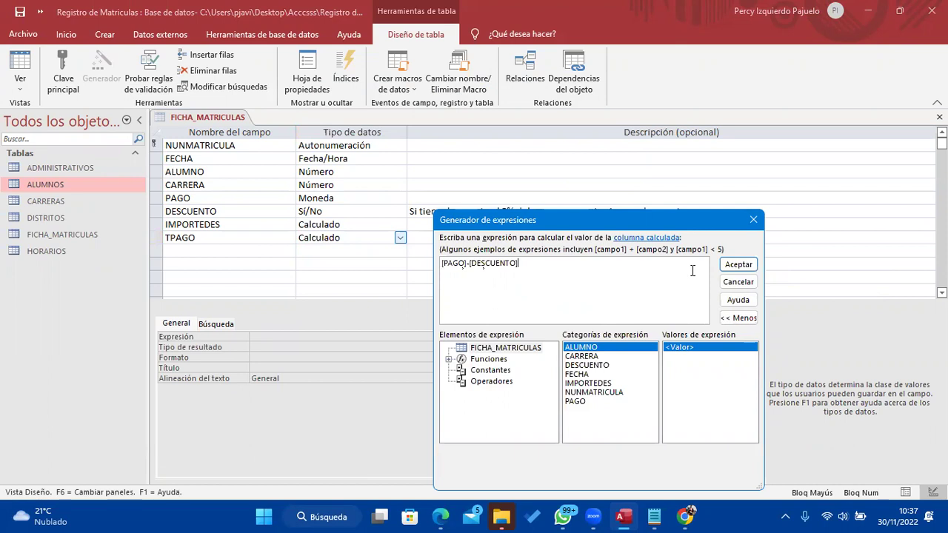
click(741, 264)
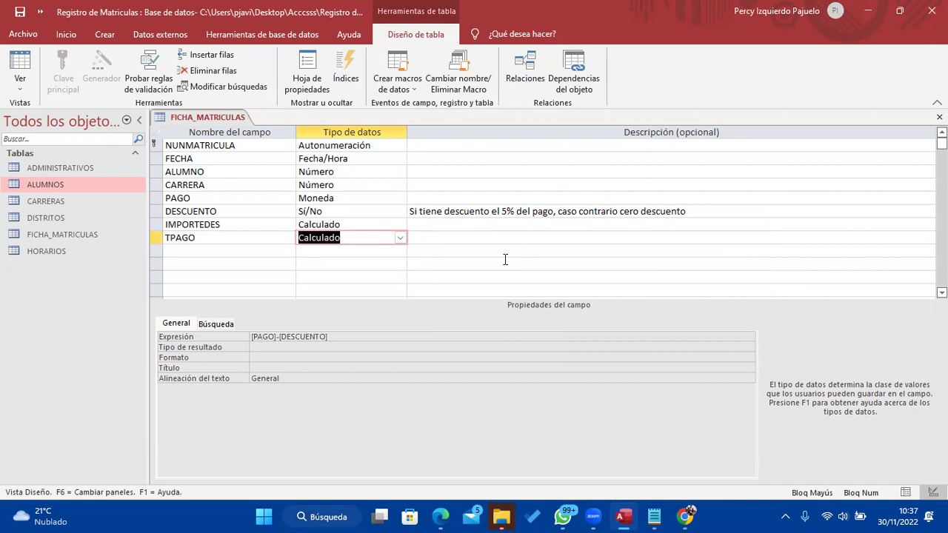
Check the ADMINISTRATVO line in the Notepad field notes
click(247, 250)
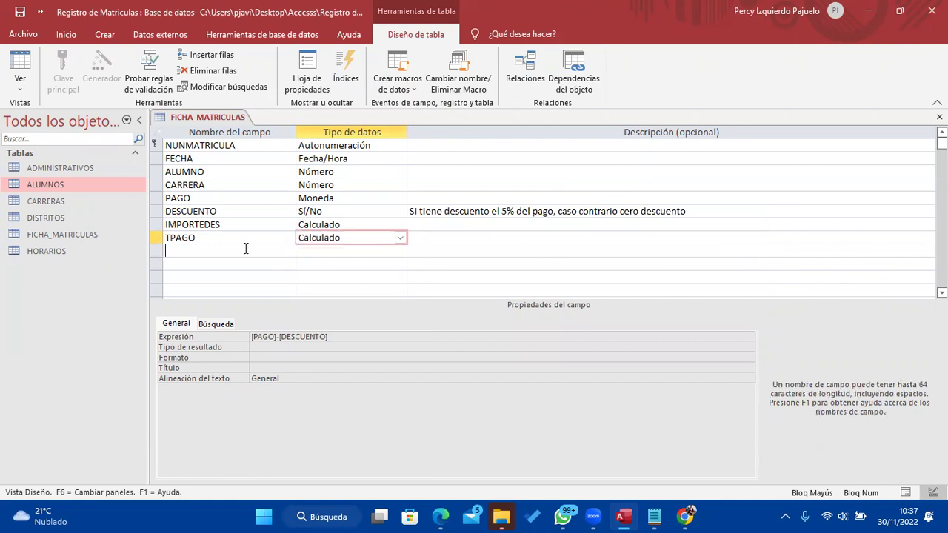
click(654, 516)
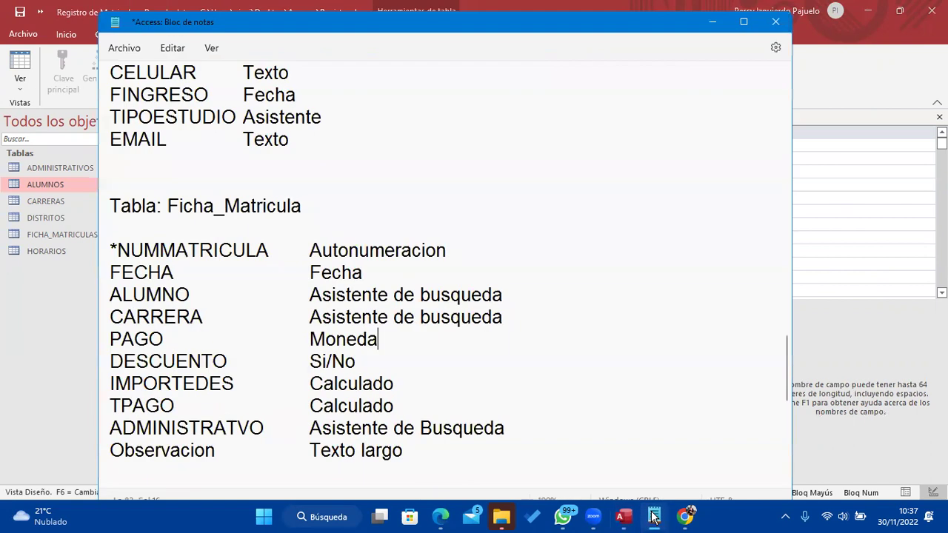
drag(110, 428, 523, 428)
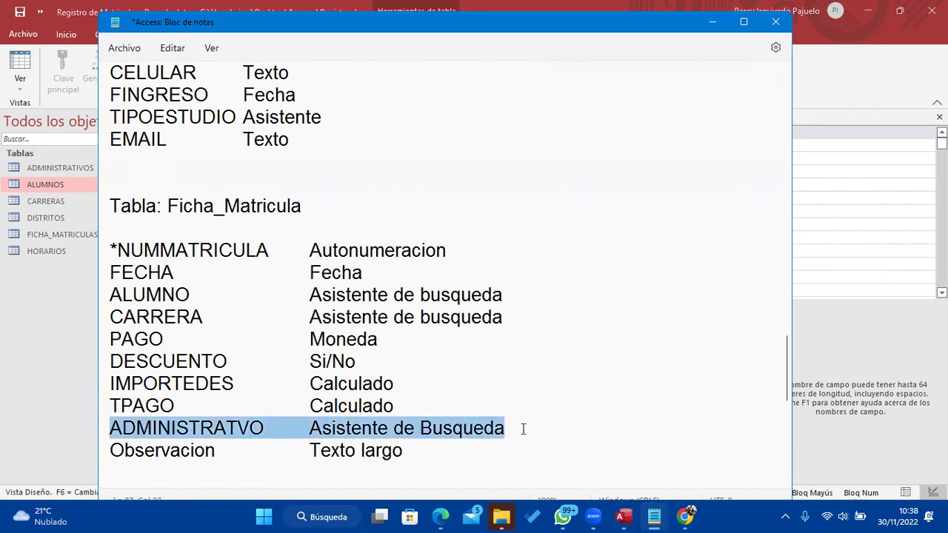
click(712, 22)
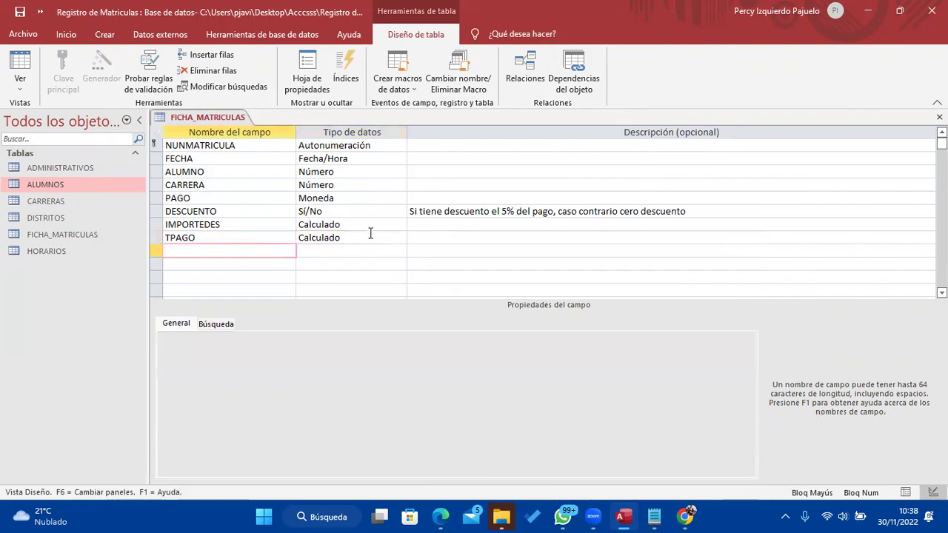
Create an ADMINISTRATIVO lookup field drawing values from the ADMINISTRATIVOS table
text(ADMINISTRATIVO)
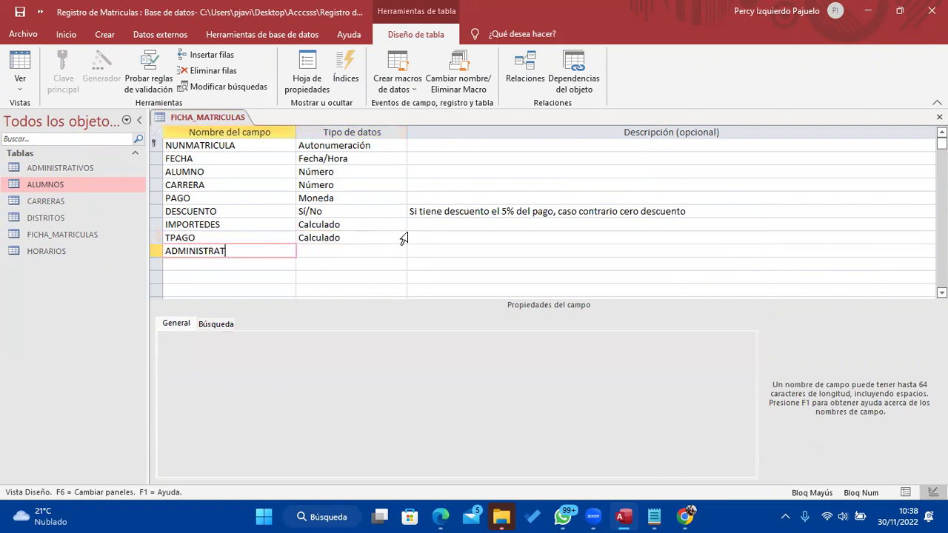
key(Tab)
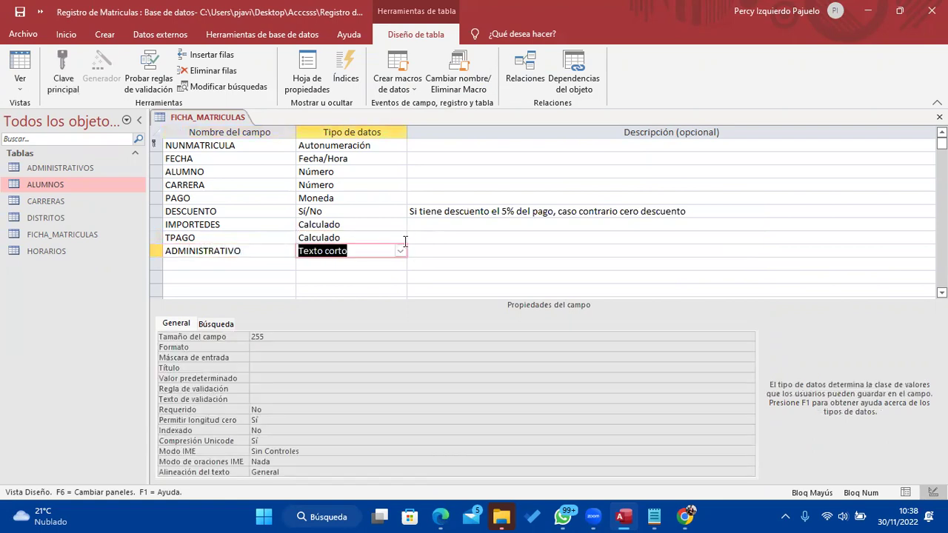
click(400, 251)
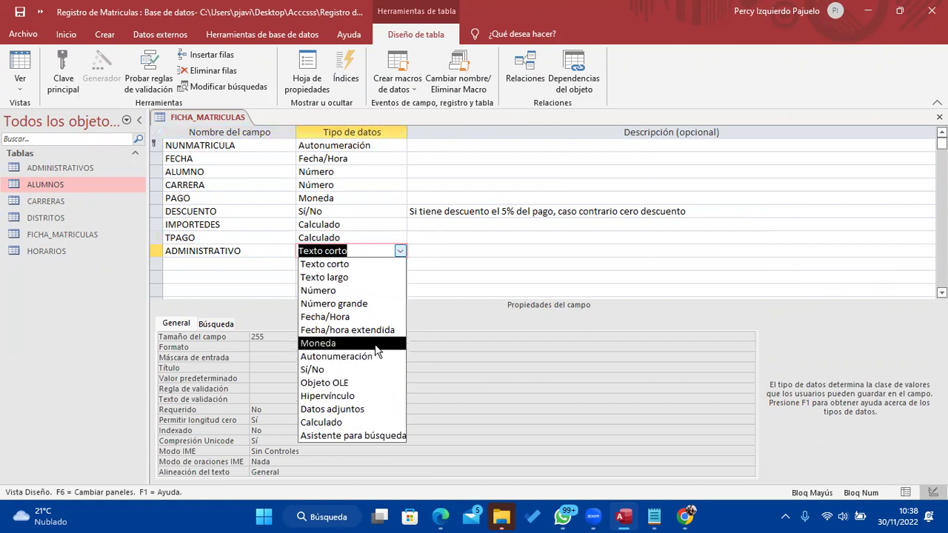
click(383, 435)
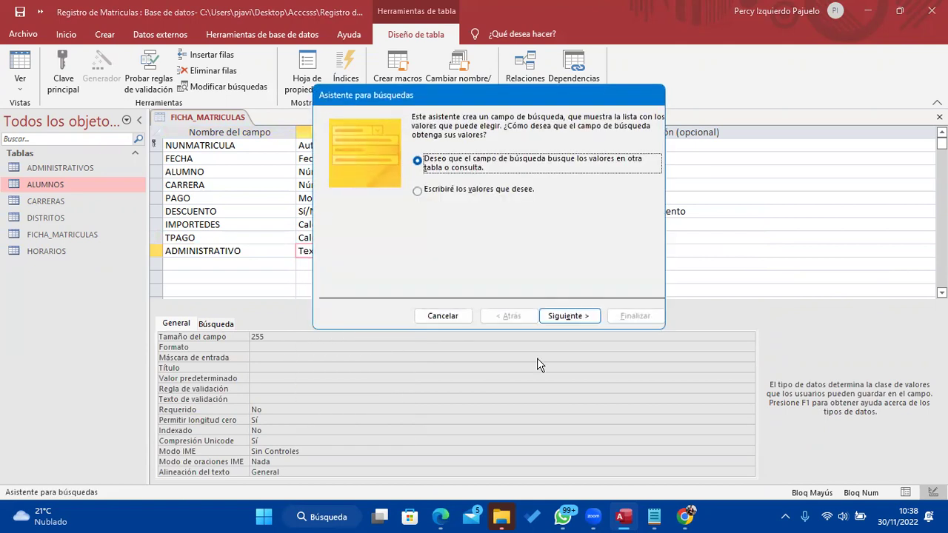
click(568, 317)
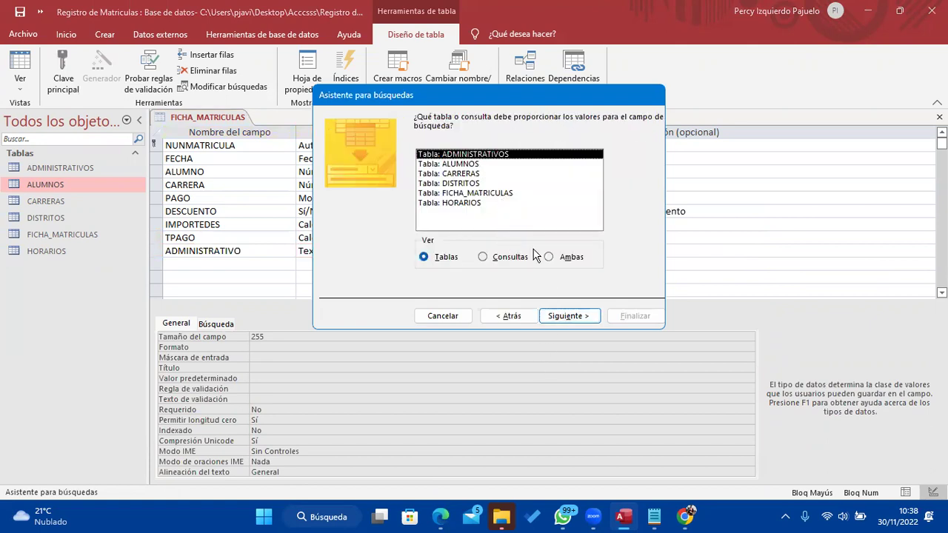
click(561, 312)
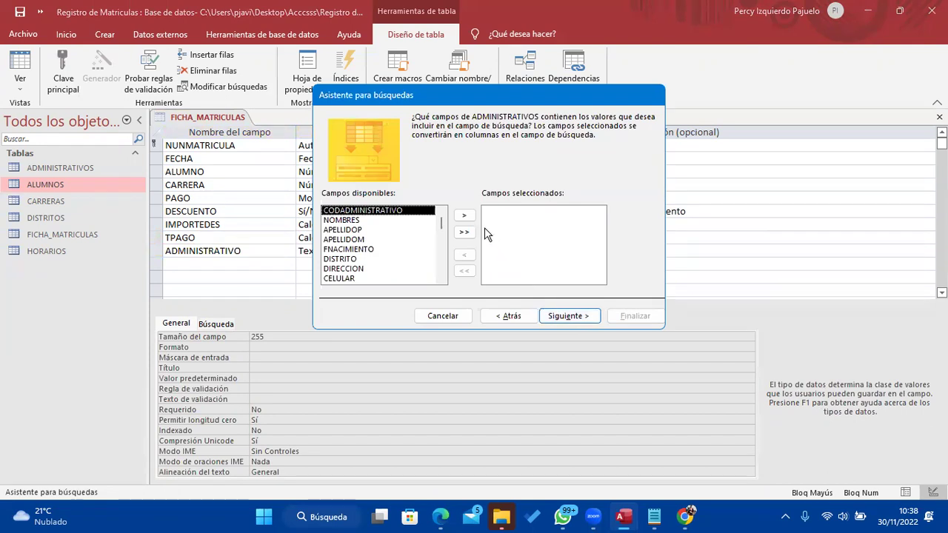
Show CODADMINISTRATIVO, NOMBRES, APELLIDOP and APELLIDOM in the lookup, sorted by APELLIDOP
click(464, 216)
click(465, 215)
click(465, 215)
click(464, 216)
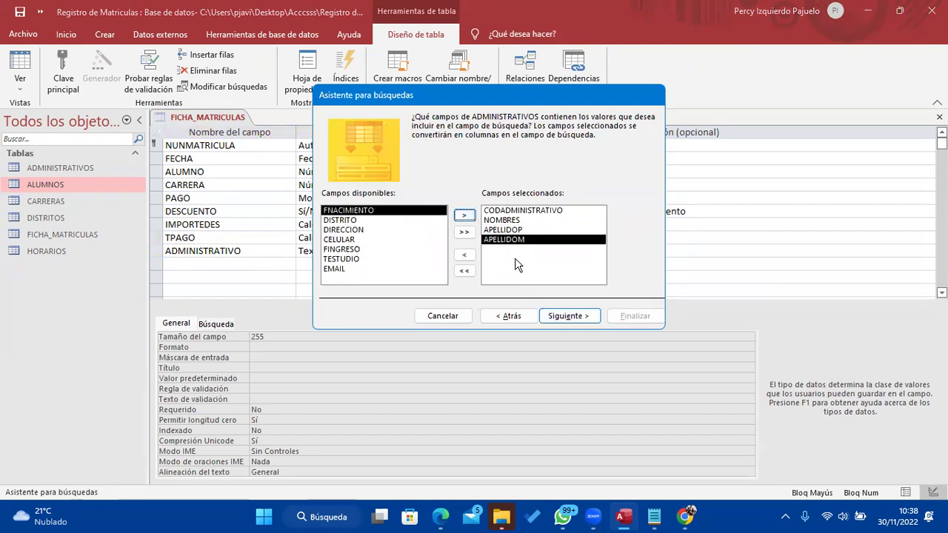
click(563, 315)
click(460, 163)
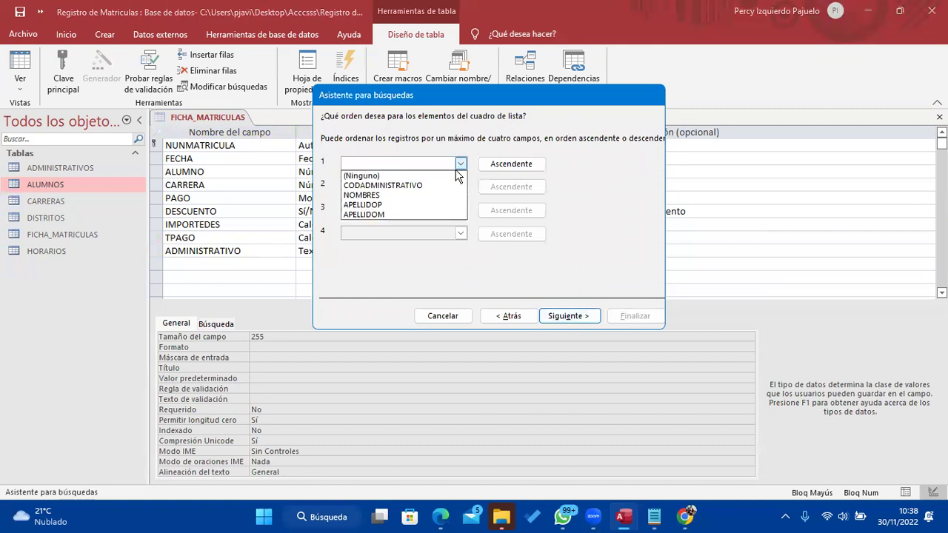
click(363, 204)
Finish the lookup wizard and save the table
click(564, 317)
click(564, 317)
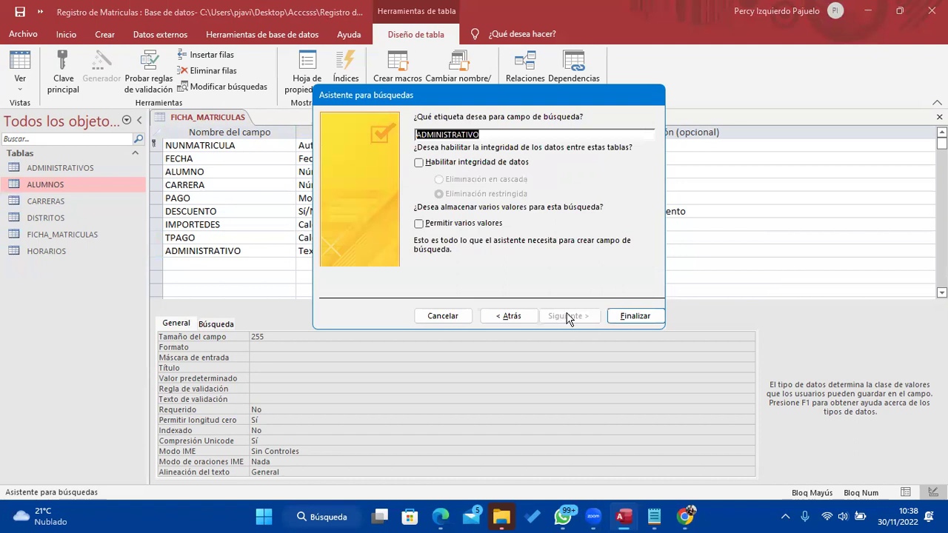
click(619, 317)
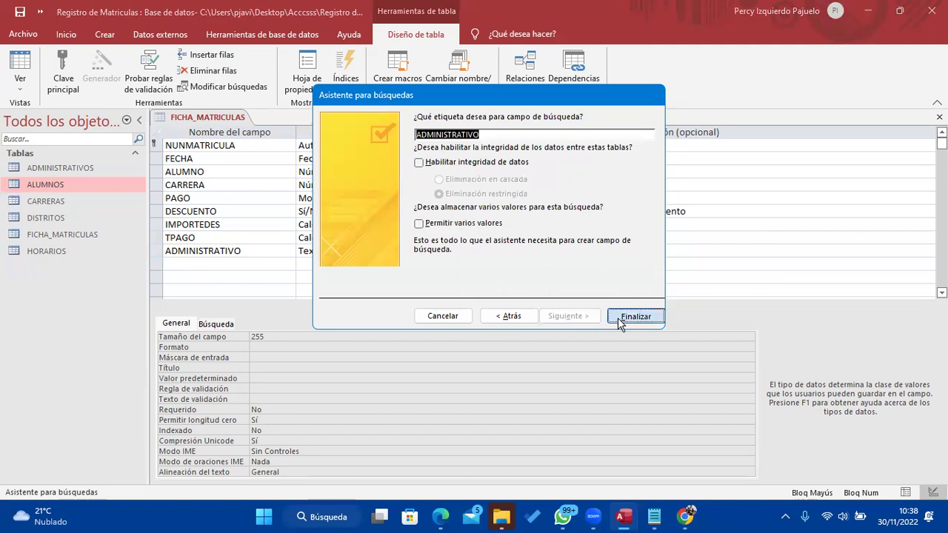
click(444, 296)
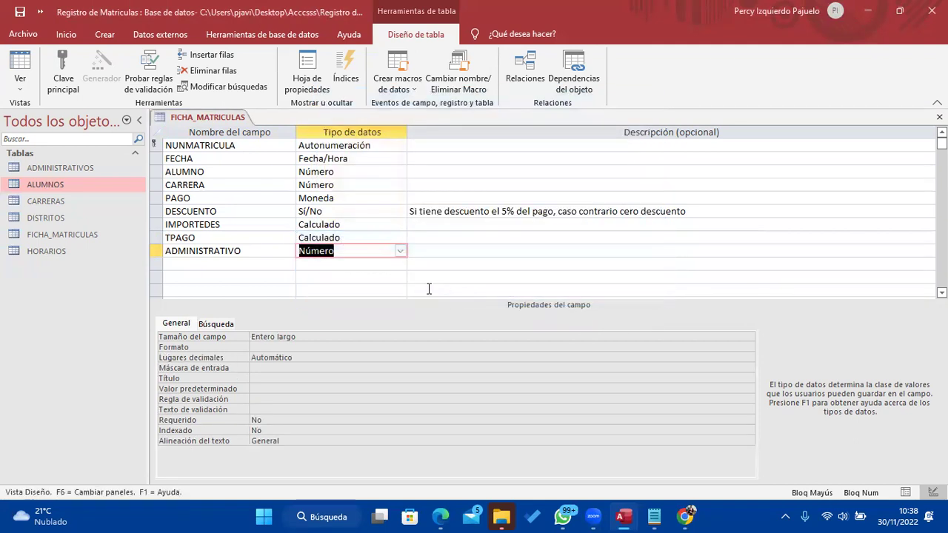
click(655, 517)
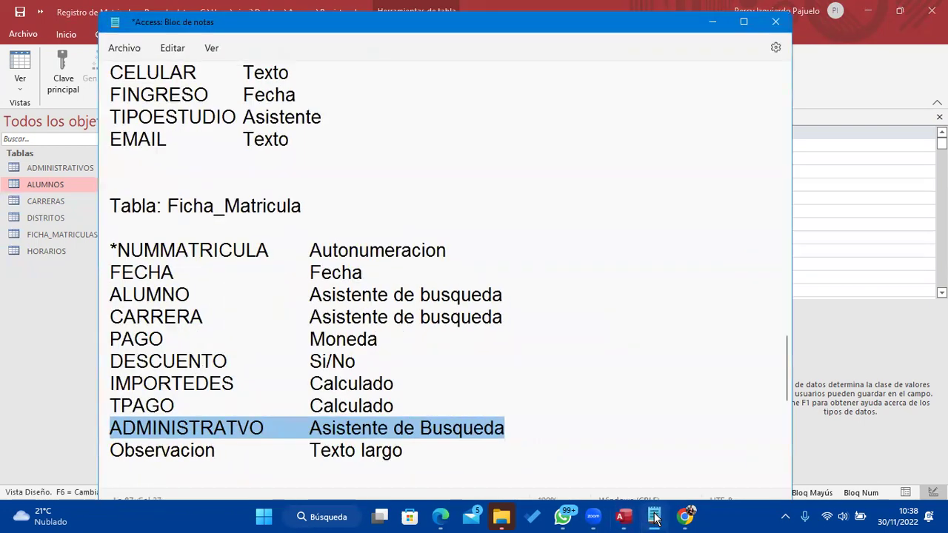
click(654, 518)
Name the new row OBSERVACION and give it the Texto largo data type
click(258, 269)
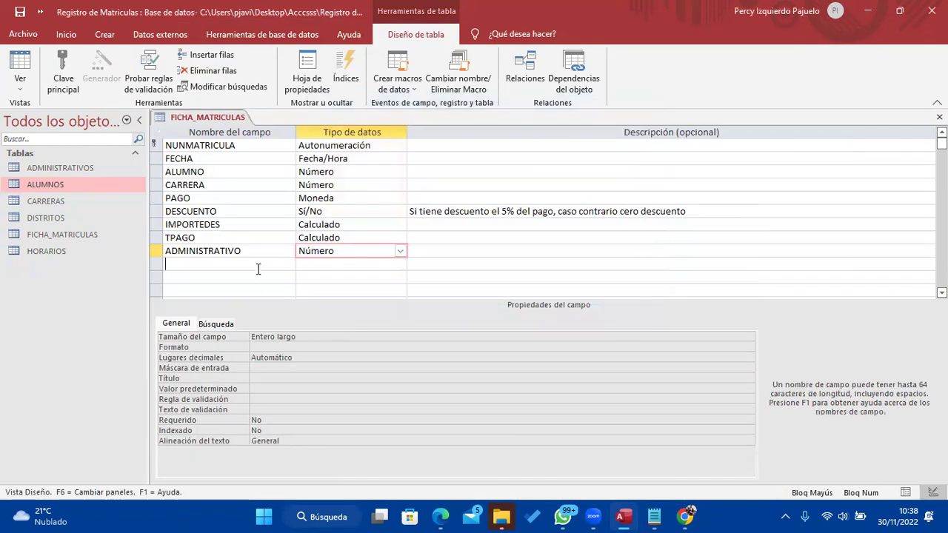
text(OBSE)
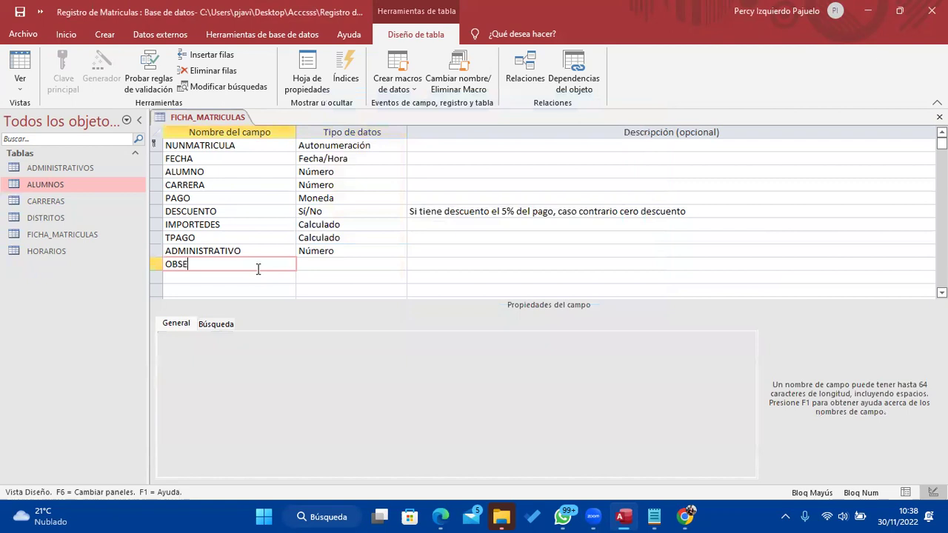
text(RVACION)
key(Tab)
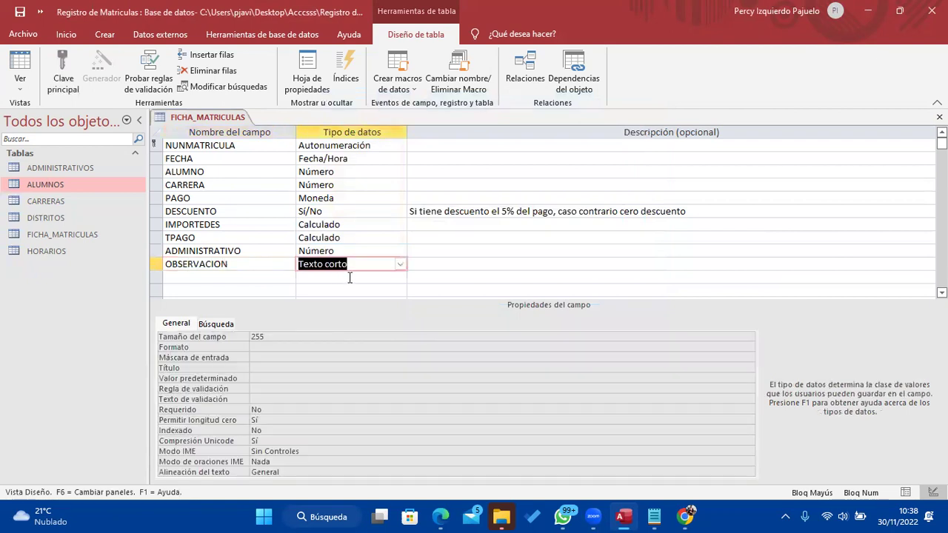
click(399, 265)
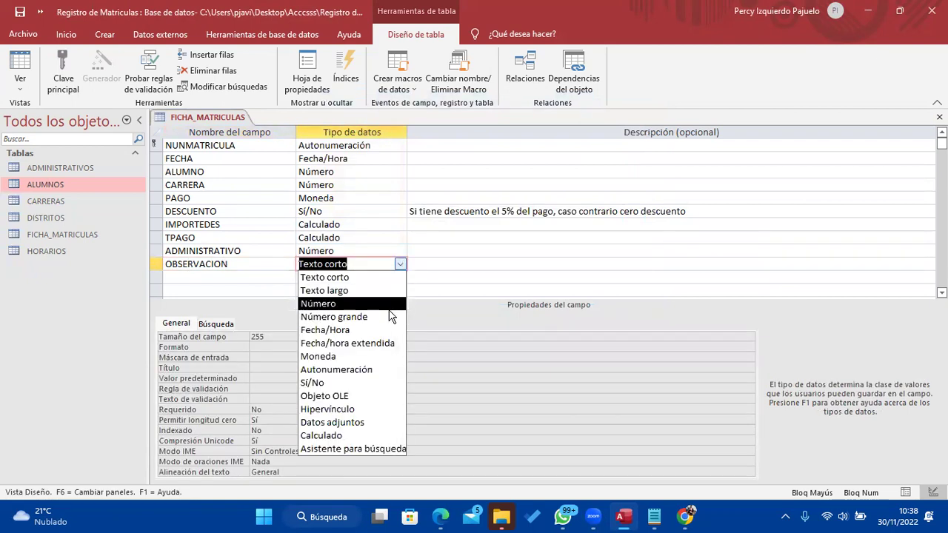
click(388, 291)
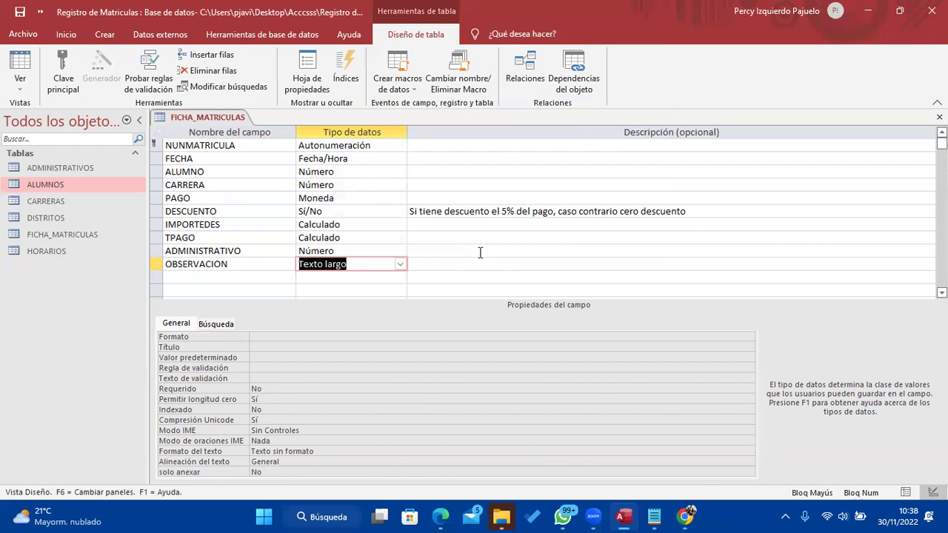
Review ADMINISTRATIVO's data type and select TPAGO's [PAGO]-[DESCUENTO] expression
click(400, 250)
click(227, 263)
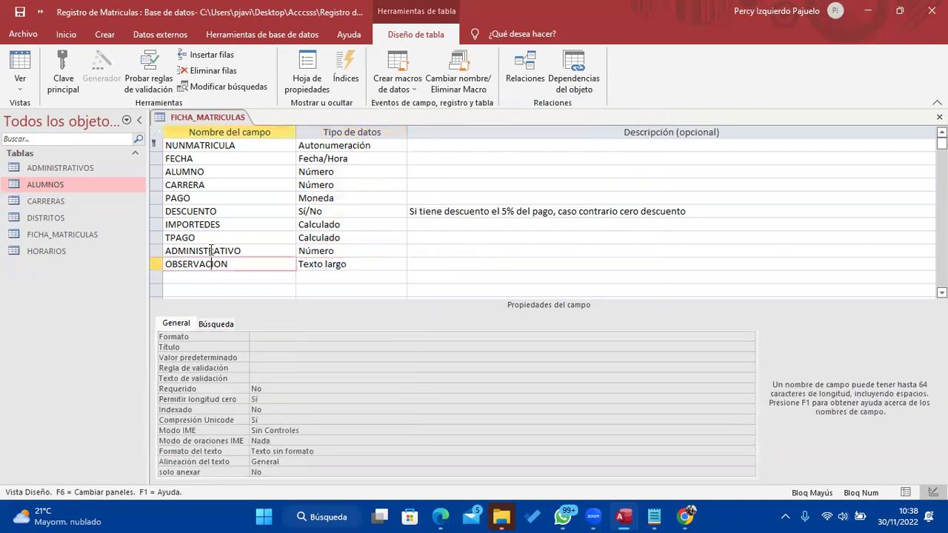
click(215, 237)
click(333, 336)
drag(338, 336, 250, 337)
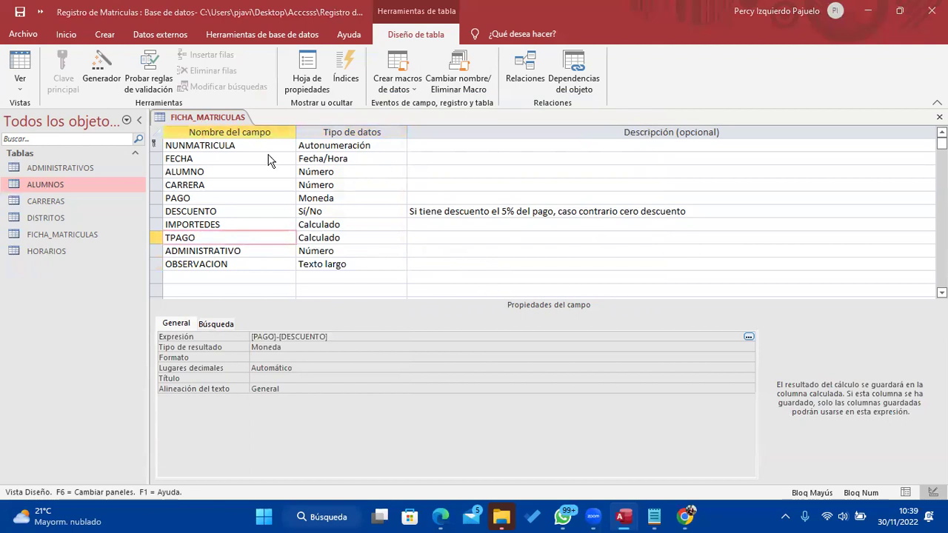
Save the FICHA_MATRICULAS table and view its records in Datasheet View
click(21, 70)
click(444, 300)
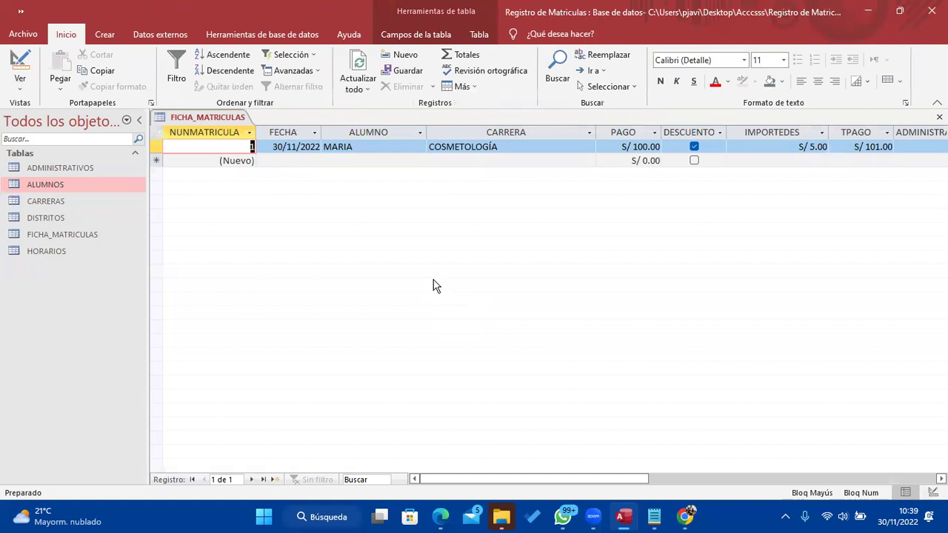
drag(641, 479, 696, 479)
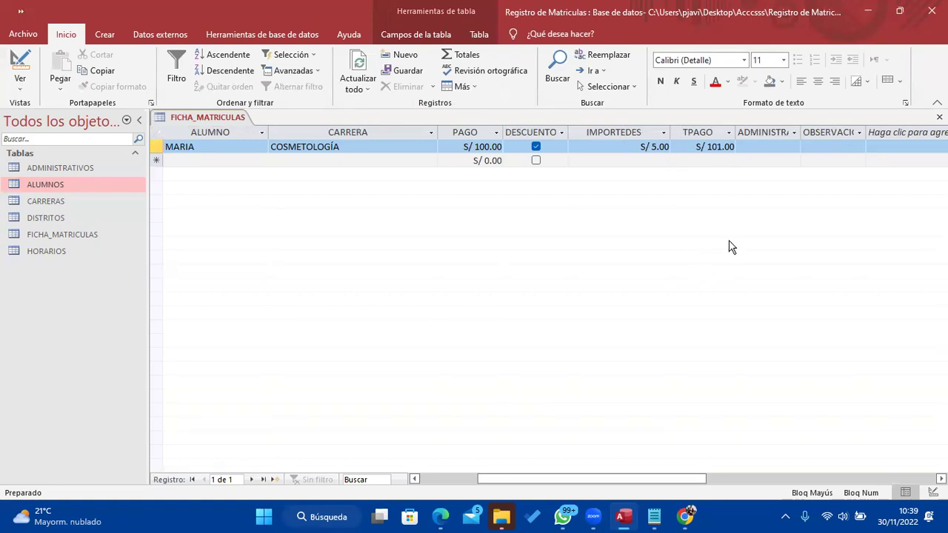
Compare the PAGO, IMPORTEDES and TPAGO columns, then return FICHA_MATRICULAS to Design View
click(626, 134)
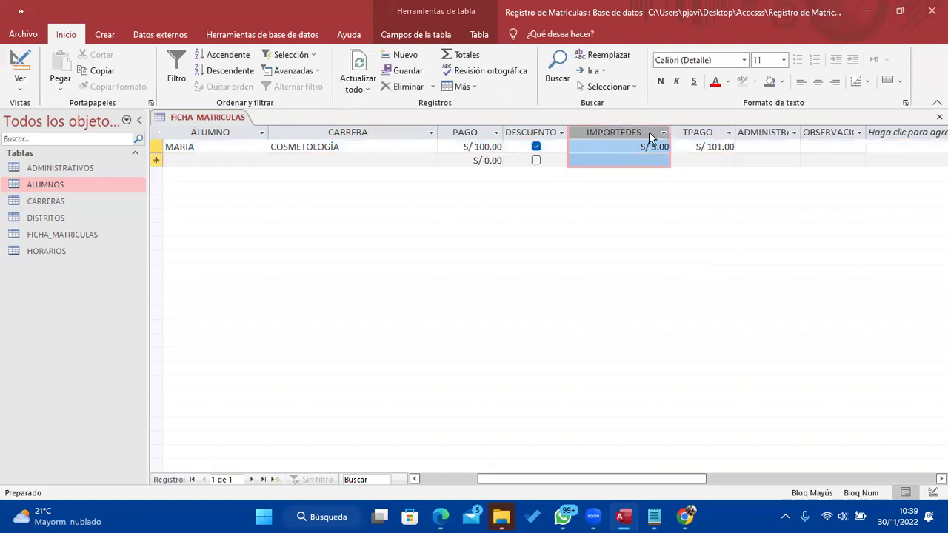
click(696, 131)
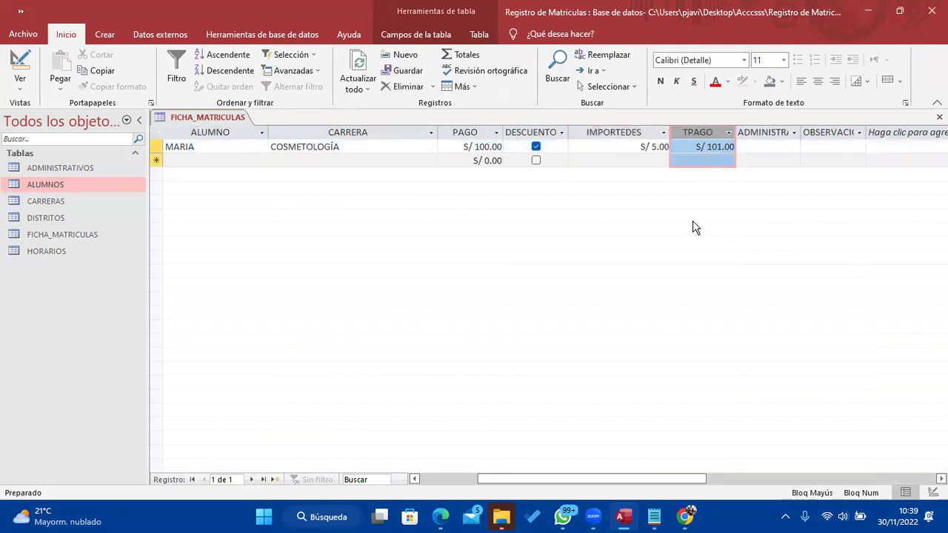
click(471, 133)
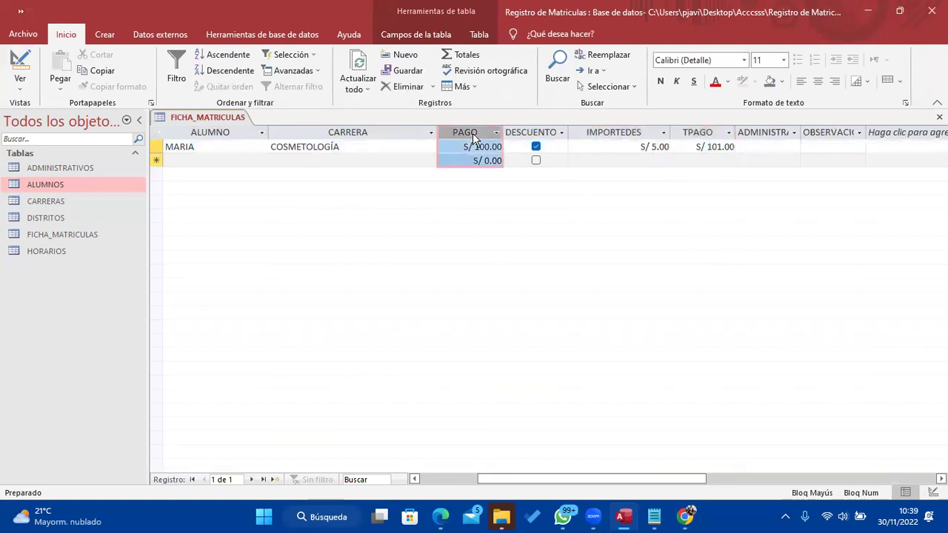
click(623, 132)
click(695, 132)
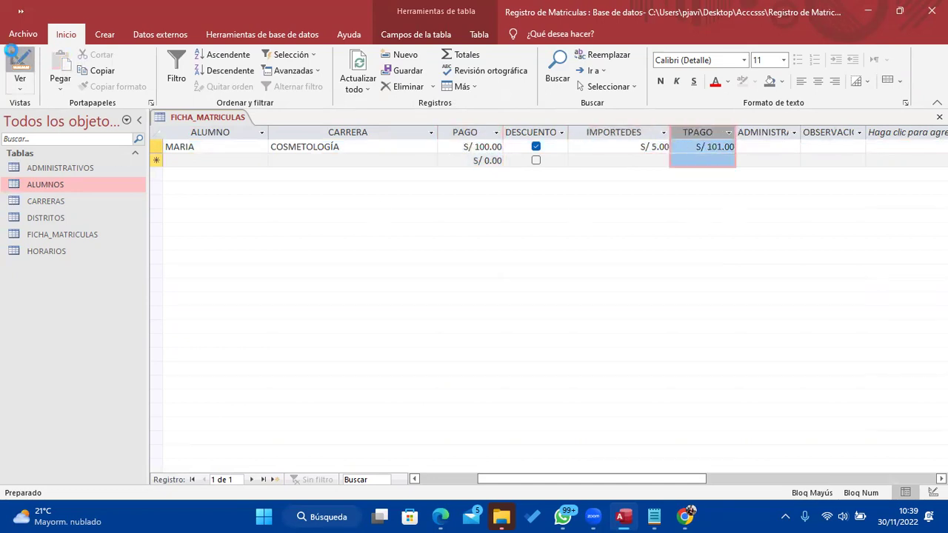
click(20, 65)
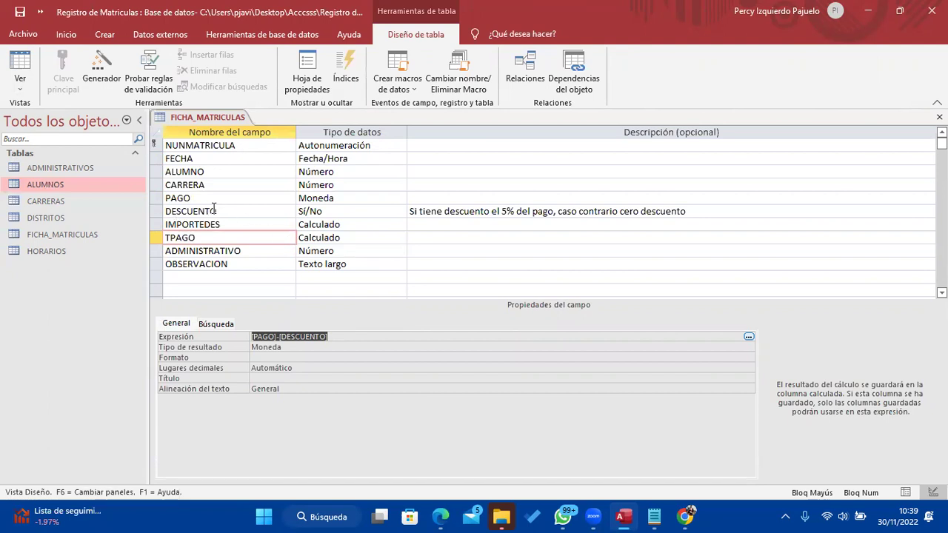
Change TPAGO's expression to [PAGO]-[IMPORTEDES] with a Decimal result type, and save the table
click(329, 336)
key(BackSpace)
key(BackSpace)
key(BackSpace)
key(BackSpace)
key(BackSpace)
key(BackSpace)
key(BackSpace)
key(BackSpace)
key(BackSpace)
text(IMPORTEDES])
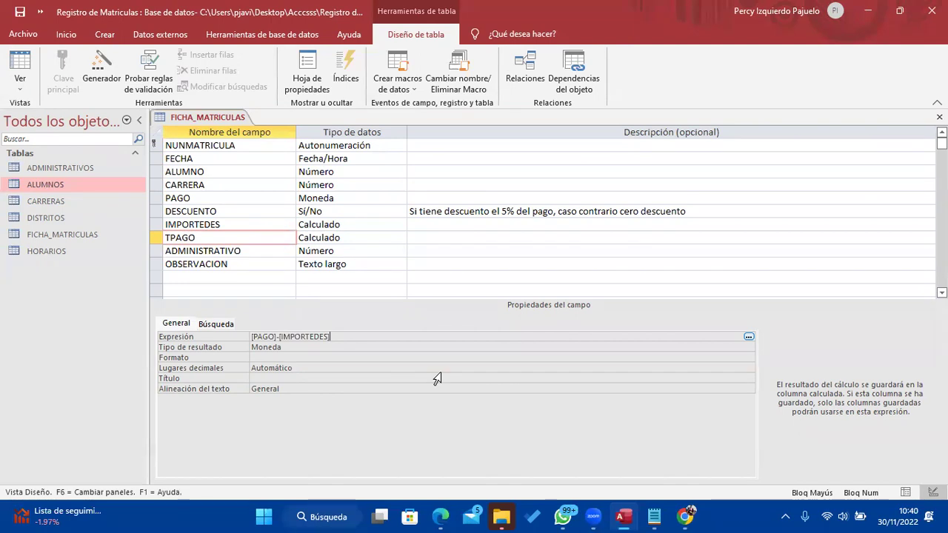
drag(360, 336, 240, 339)
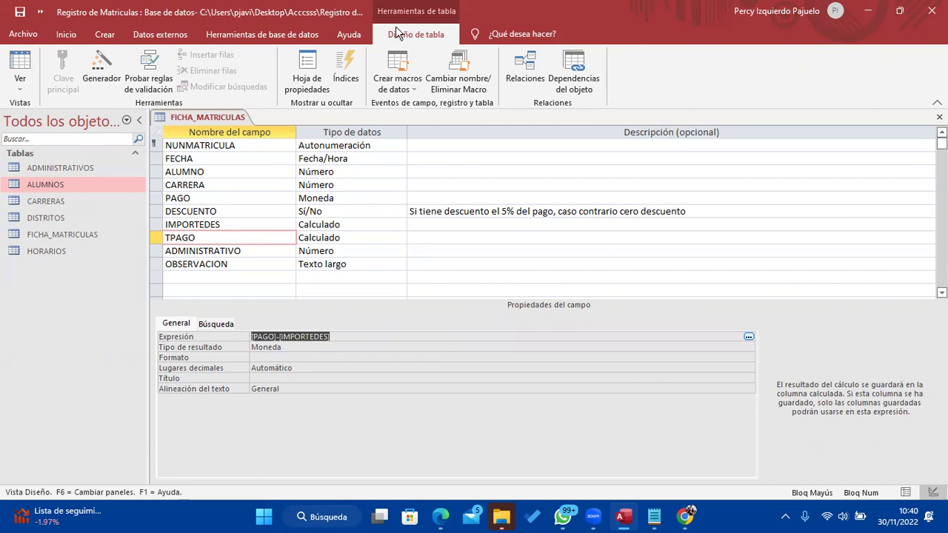
click(503, 346)
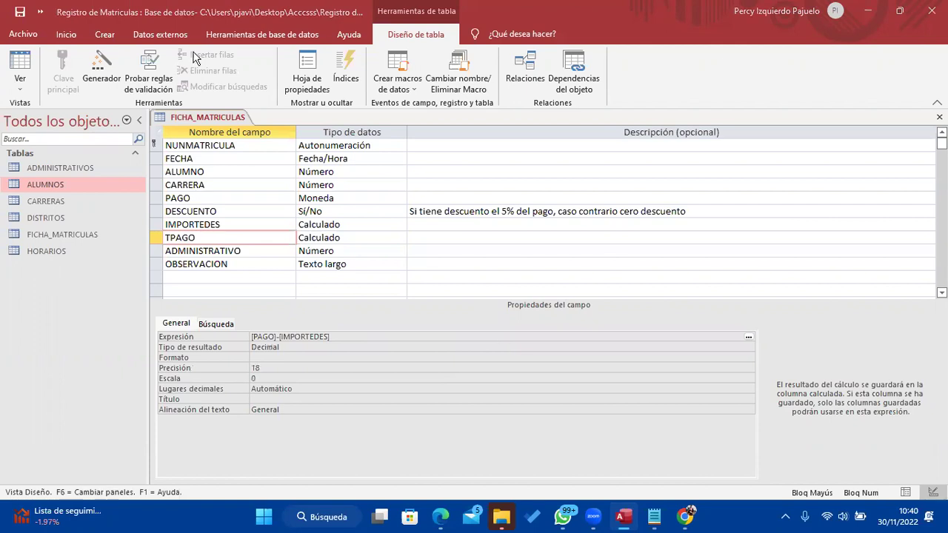
click(32, 52)
click(445, 300)
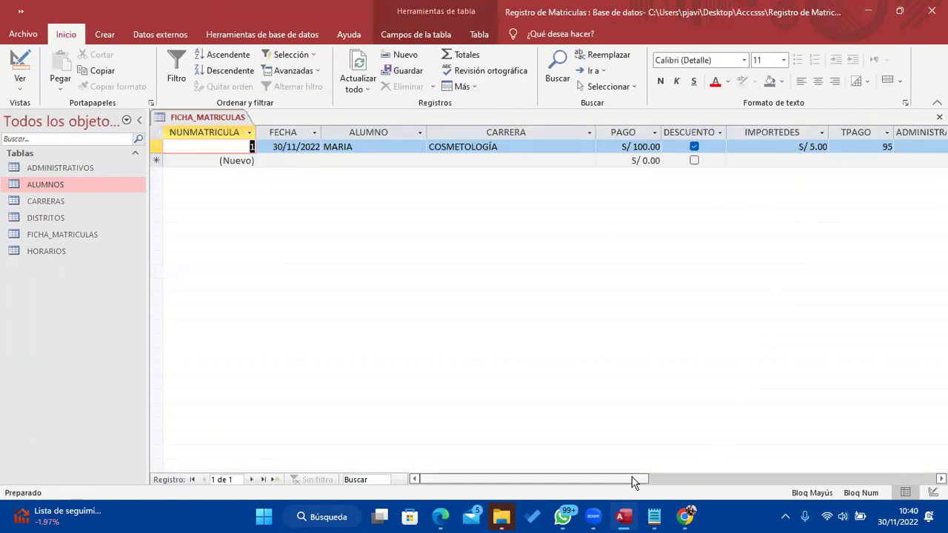
Toggle the DESCUENTO checkbox on MARIA's record off and on to test TPAGO, leaving it ticked
drag(633, 482, 703, 478)
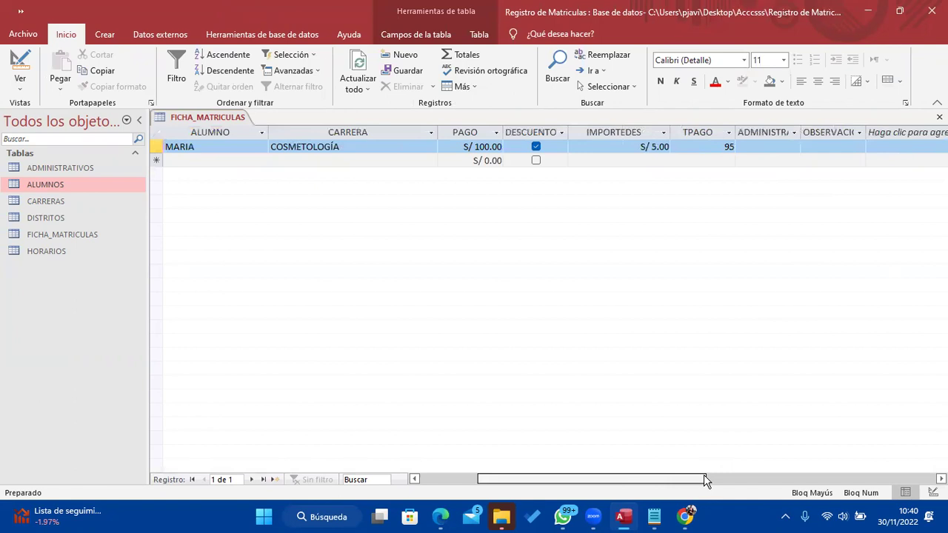
click(707, 131)
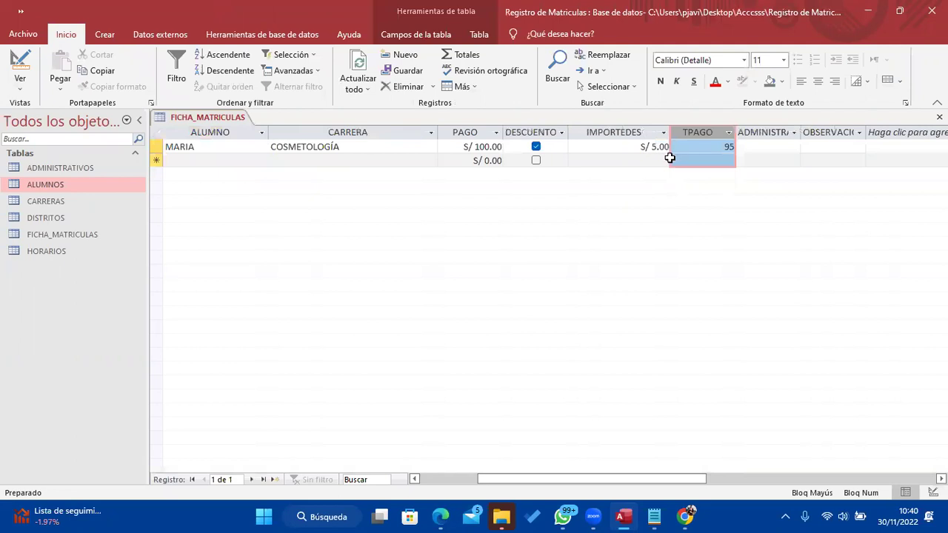
click(535, 147)
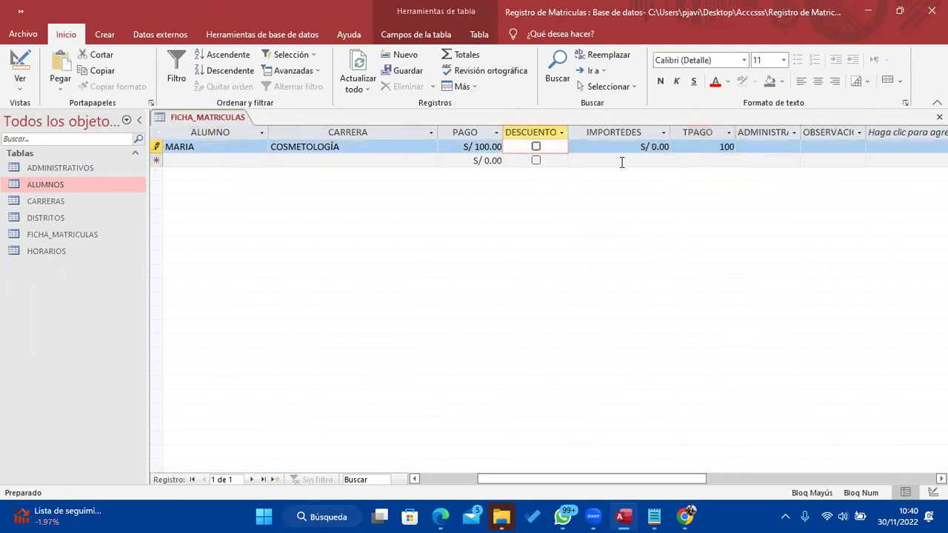
click(711, 160)
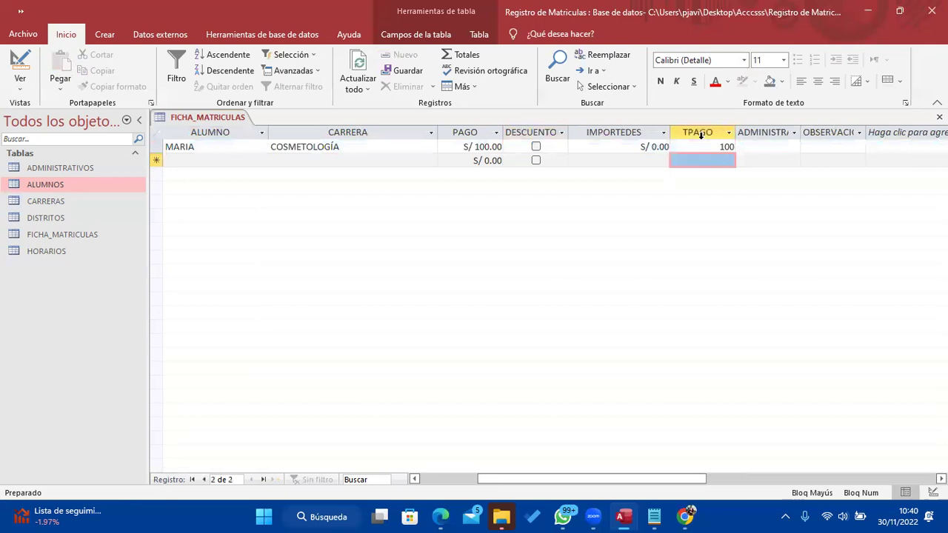
click(540, 154)
click(536, 147)
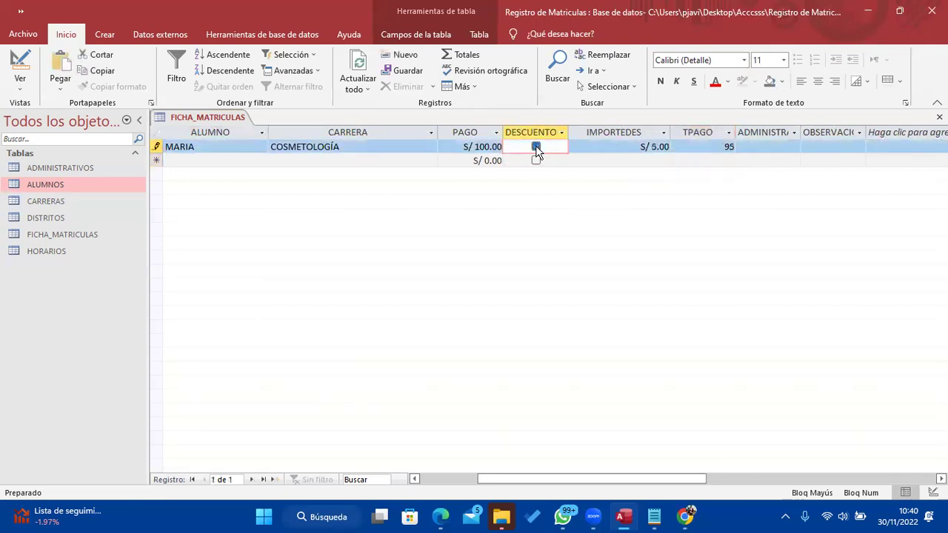
click(536, 147)
click(536, 147)
Pick JUAN as MARIA's ADMINISTRATIVO and widen the OBSERVACION column
click(782, 150)
drag(798, 132, 910, 132)
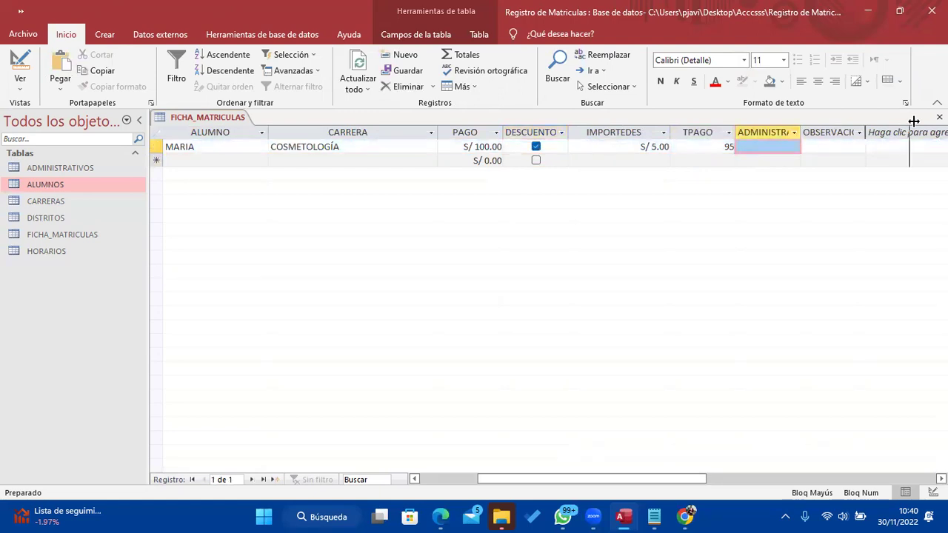
click(812, 132)
click(564, 148)
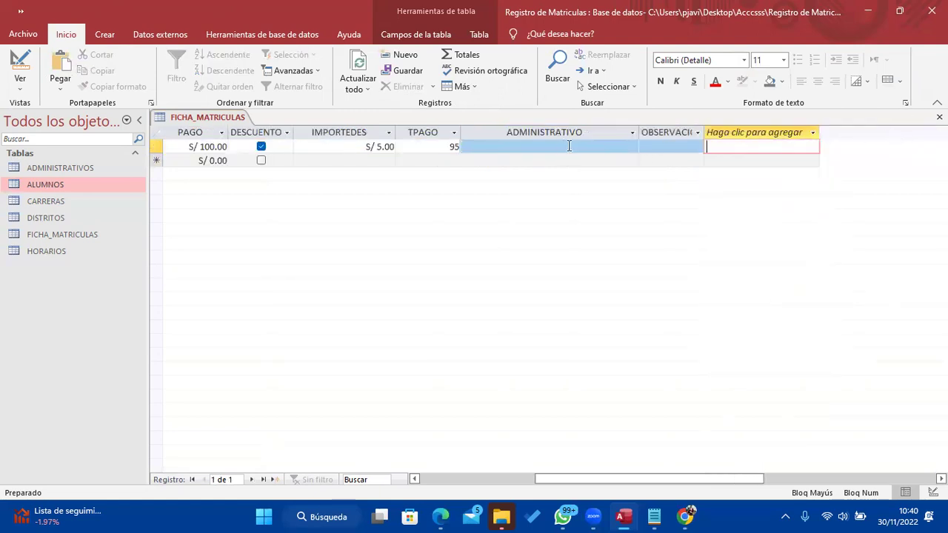
click(567, 146)
click(631, 146)
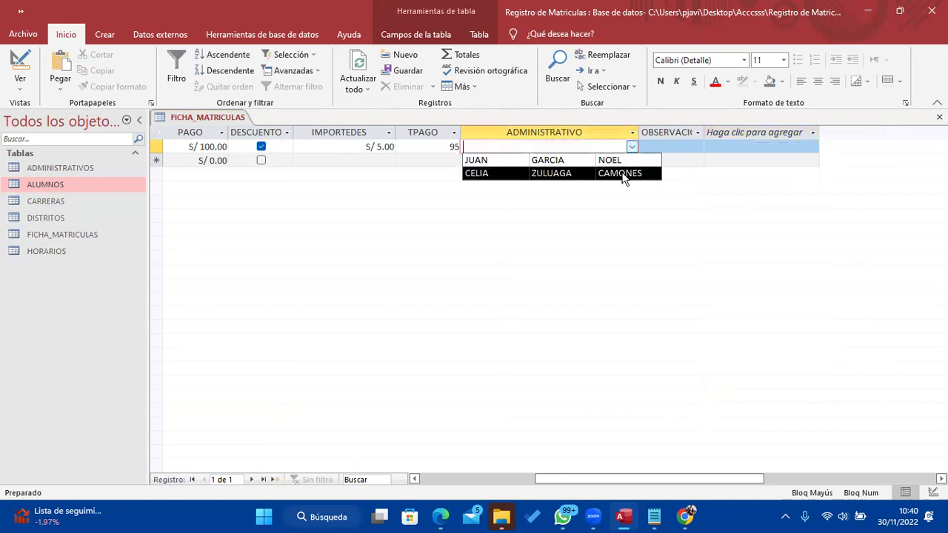
click(567, 161)
click(673, 148)
drag(704, 131, 827, 132)
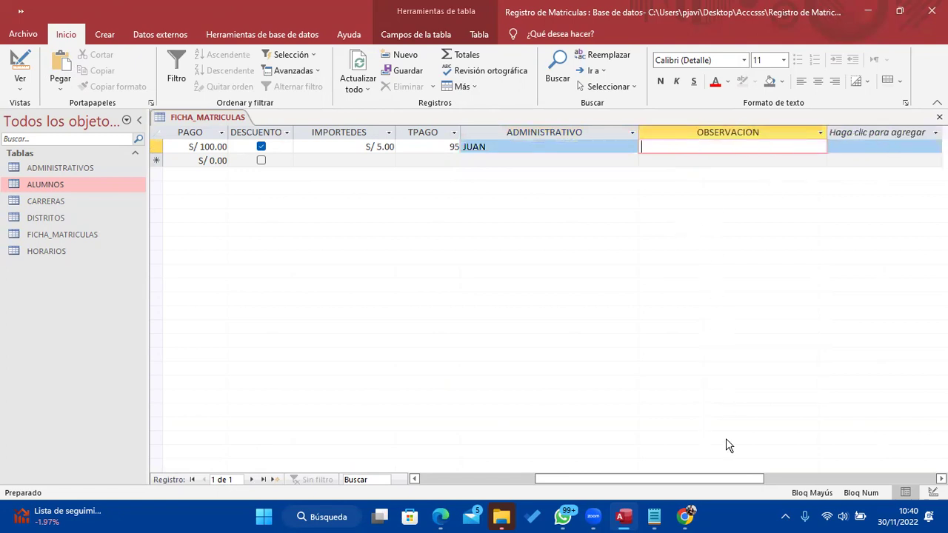
drag(723, 482, 533, 483)
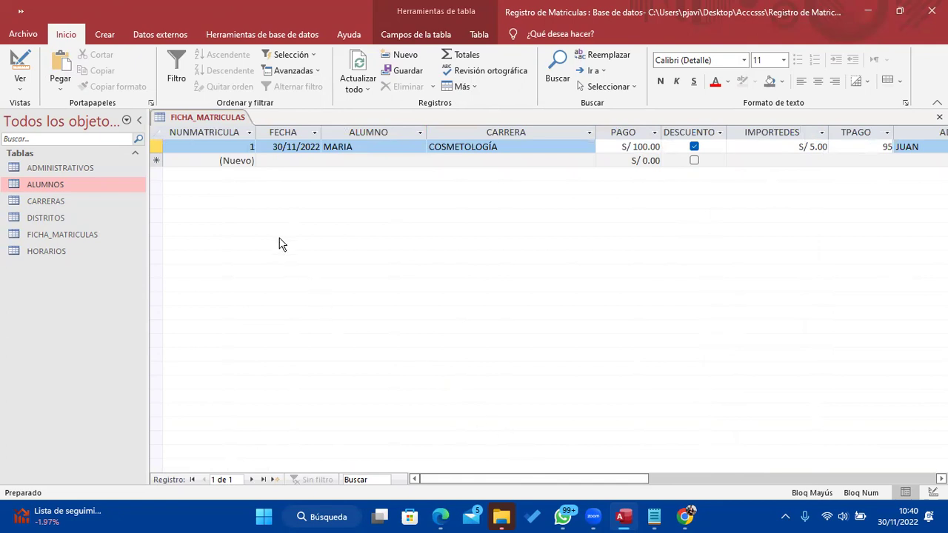
Start record 2 with date 30/11/2022, student RICARDO and career ADMINISTRACIÓN
click(303, 161)
click(327, 160)
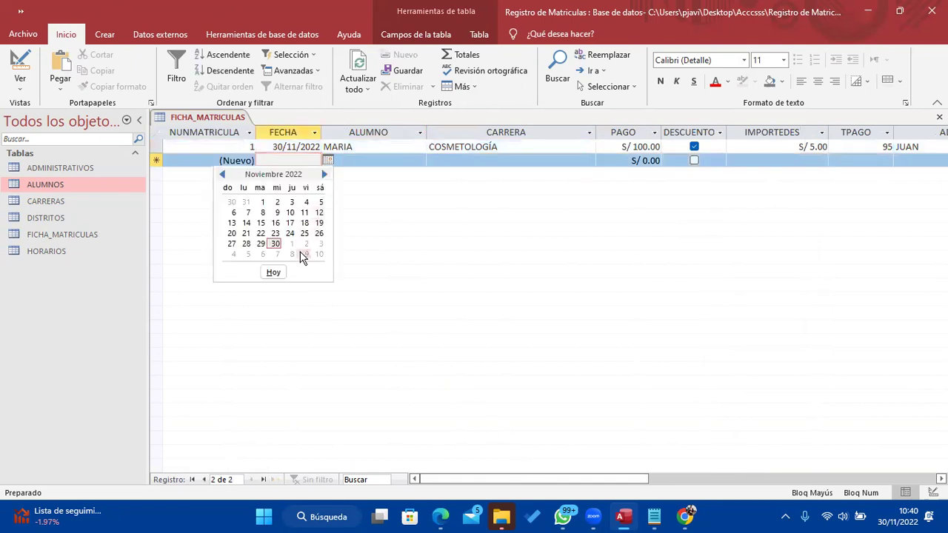
click(274, 272)
click(399, 160)
click(419, 161)
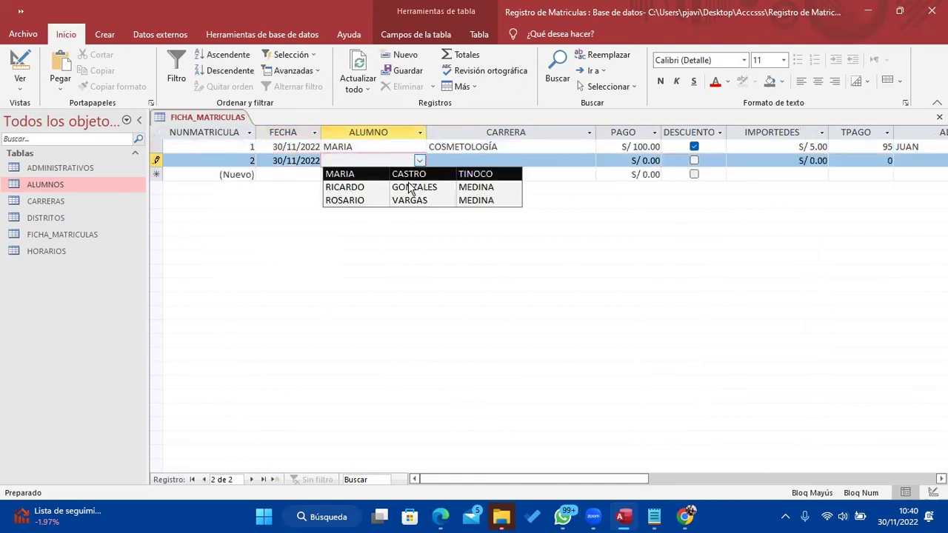
click(408, 186)
click(473, 158)
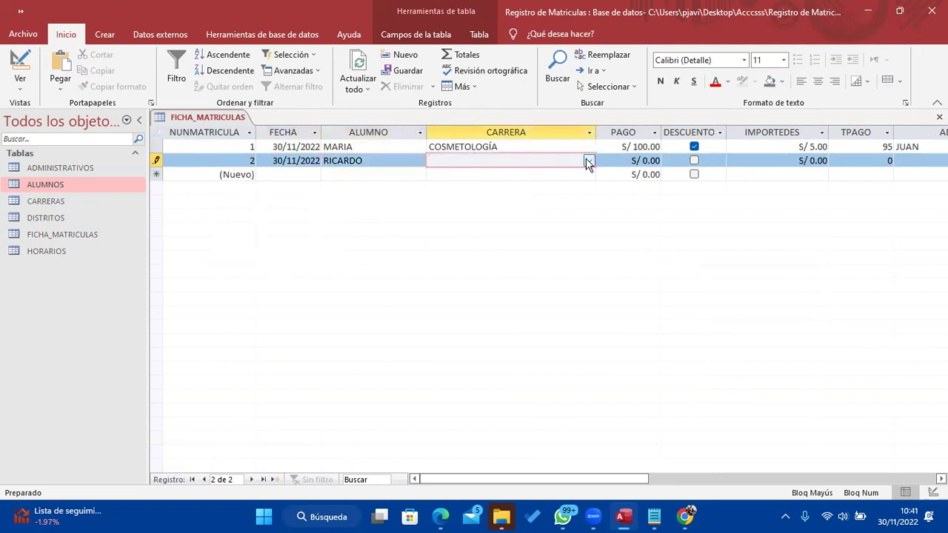
click(588, 160)
click(580, 175)
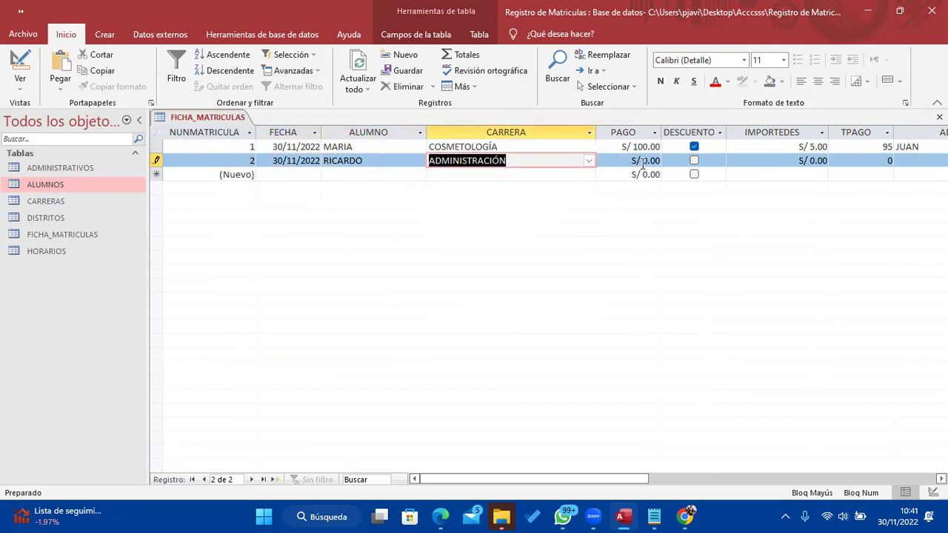
Enter PAGO 90, tick DESCUENTO, and choose JUAN as RICARDO's ADMINISTRATIVO
click(642, 162)
text(9)
key(Tab)
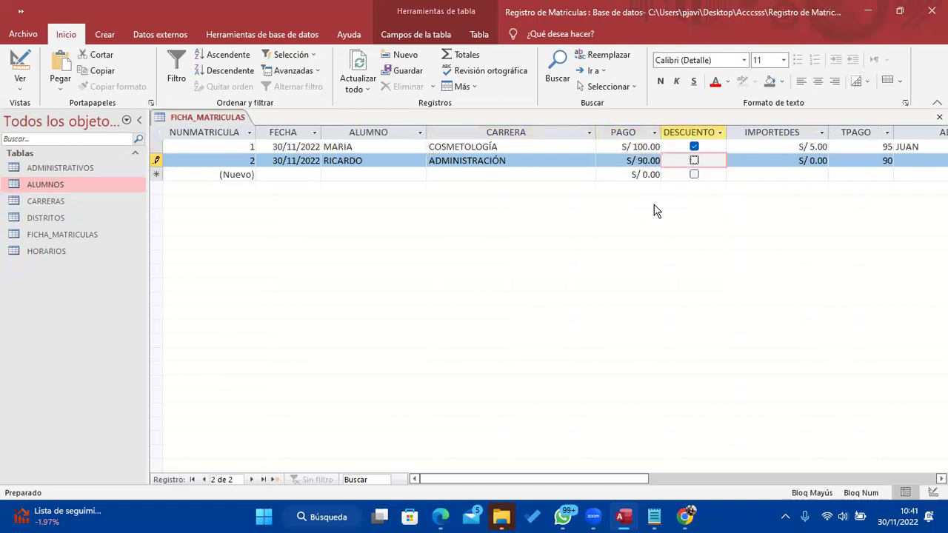
click(694, 161)
drag(604, 480, 663, 480)
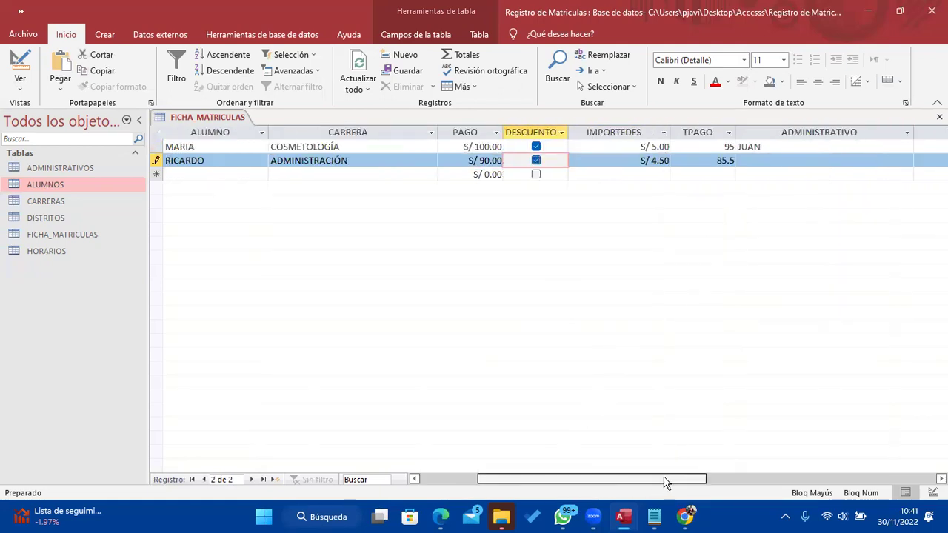
click(859, 162)
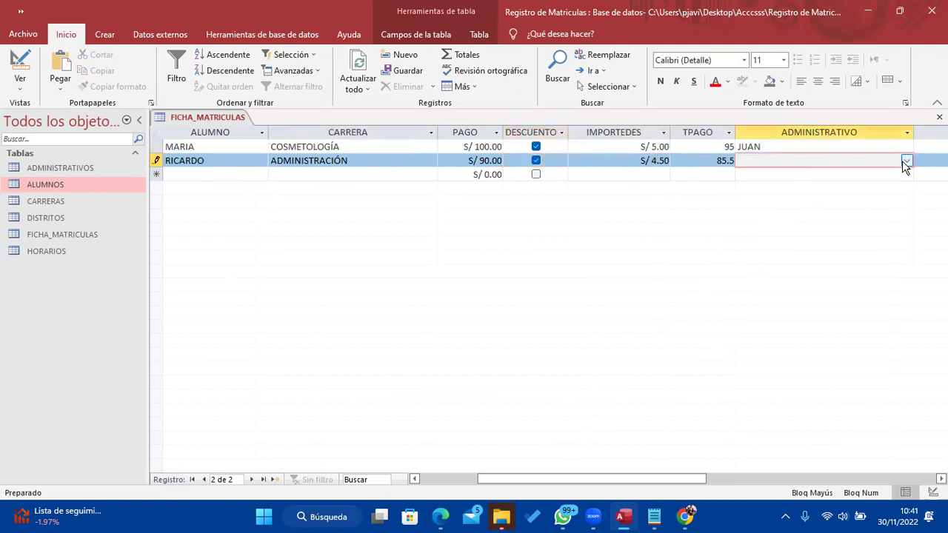
click(907, 161)
click(870, 175)
drag(676, 480, 613, 479)
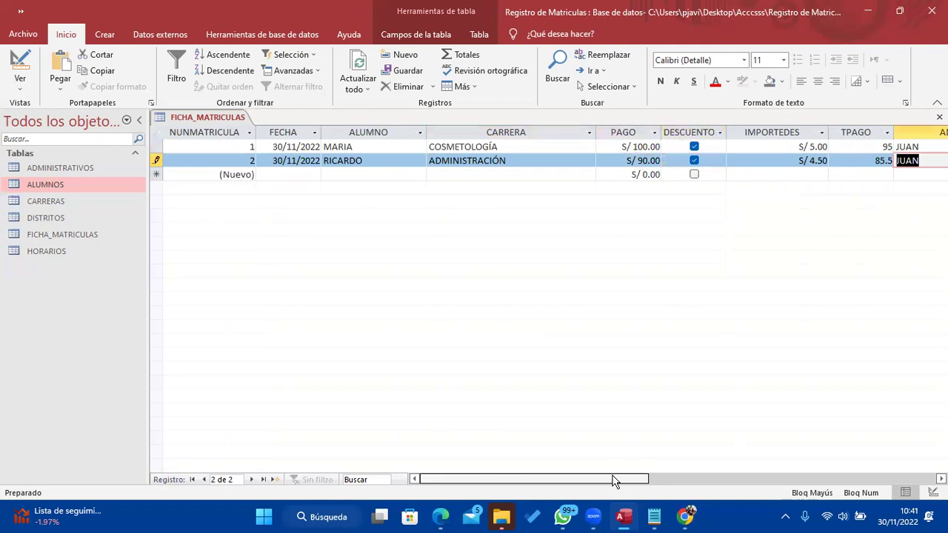